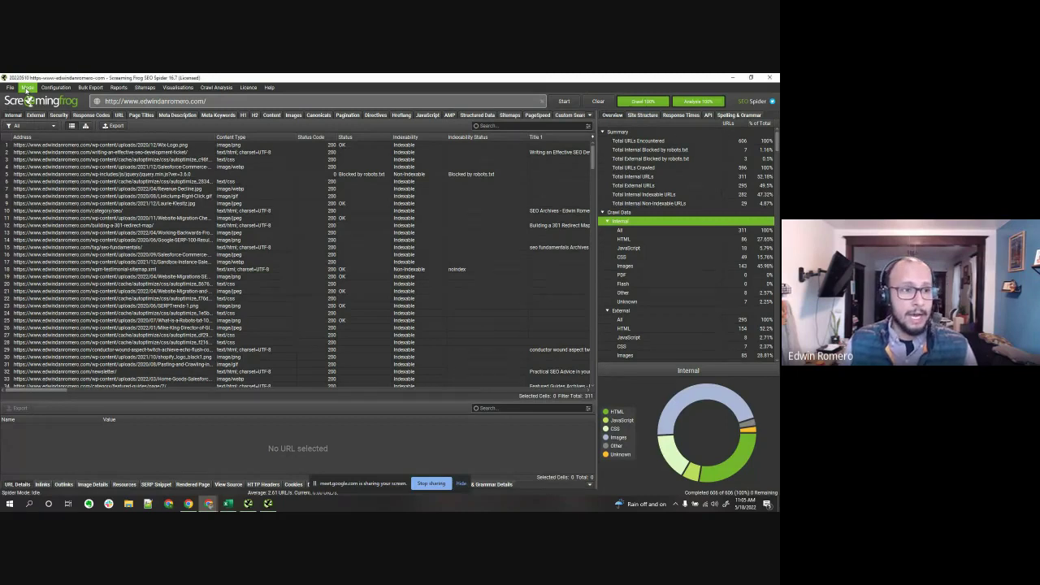
pyautogui.click(27, 88)
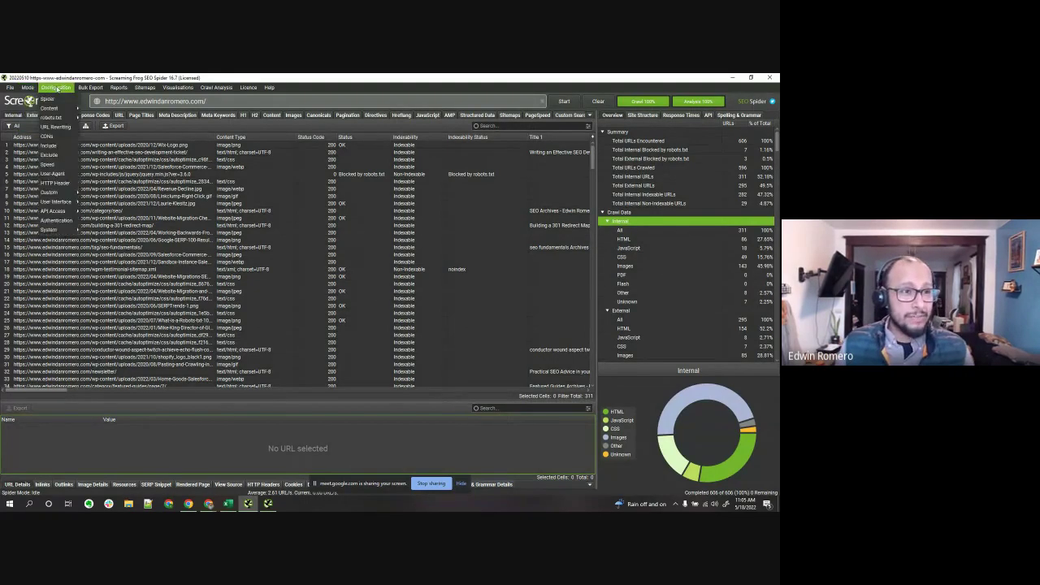
pyautogui.click(56, 87)
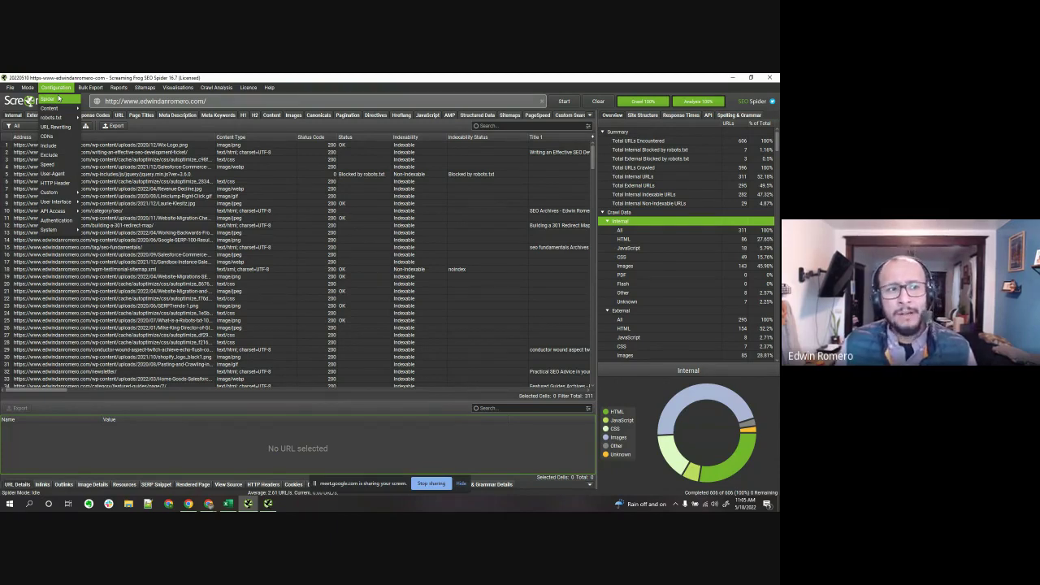
pyautogui.moveTo(115, 88)
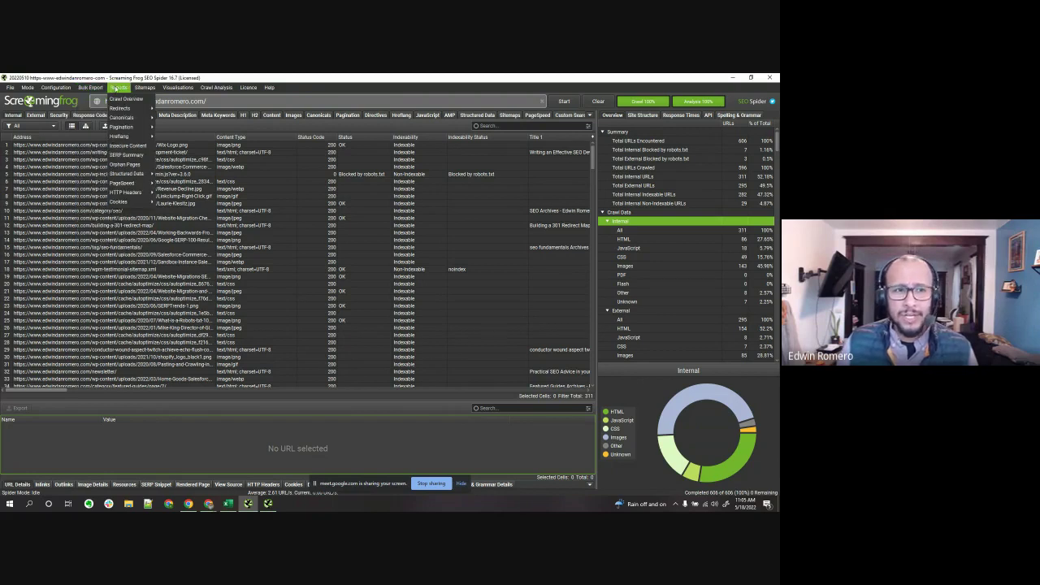
pyautogui.moveTo(208, 90)
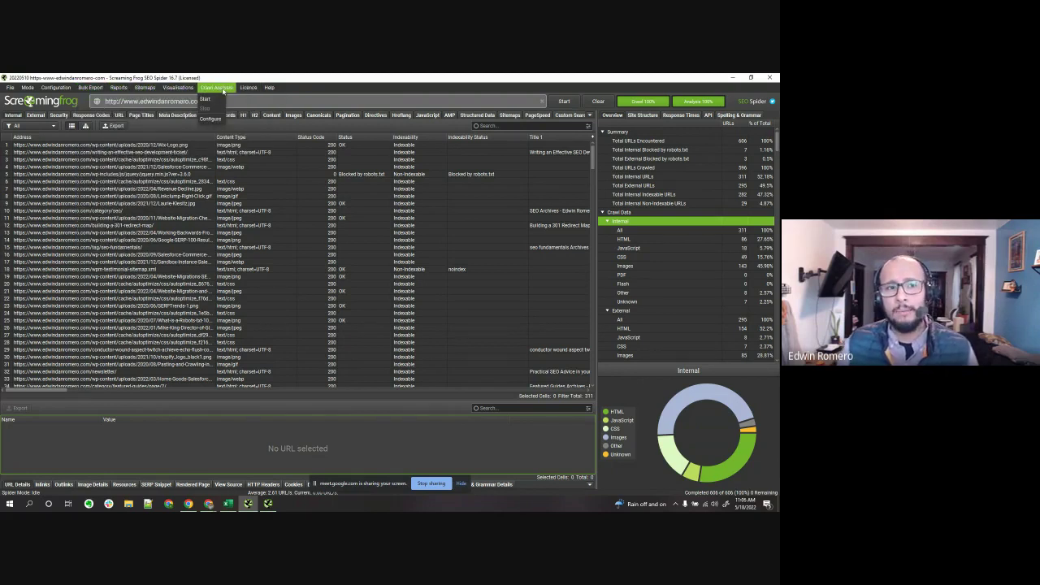
pyautogui.moveTo(246, 95)
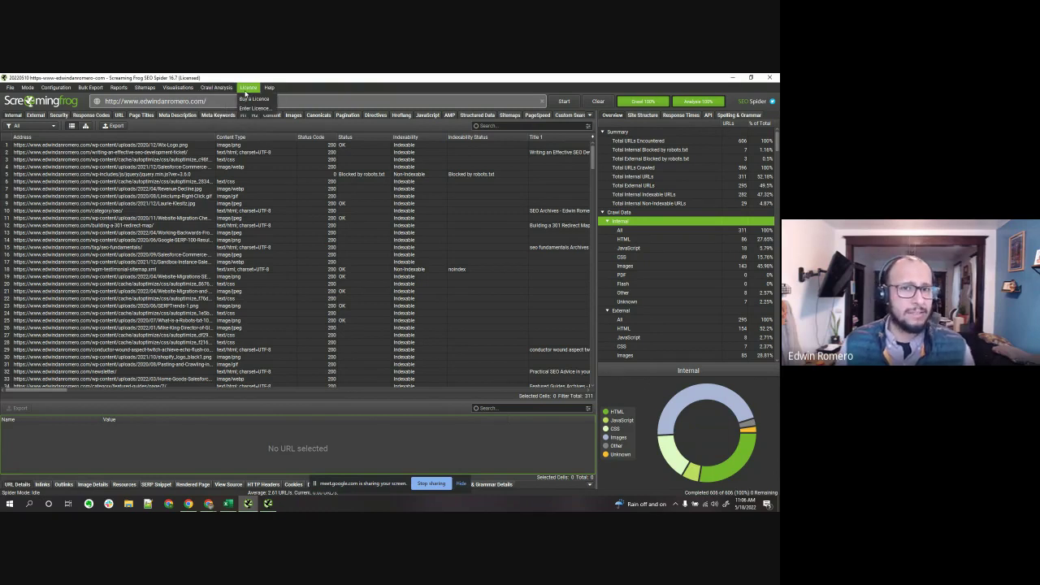
pyautogui.moveTo(147, 87)
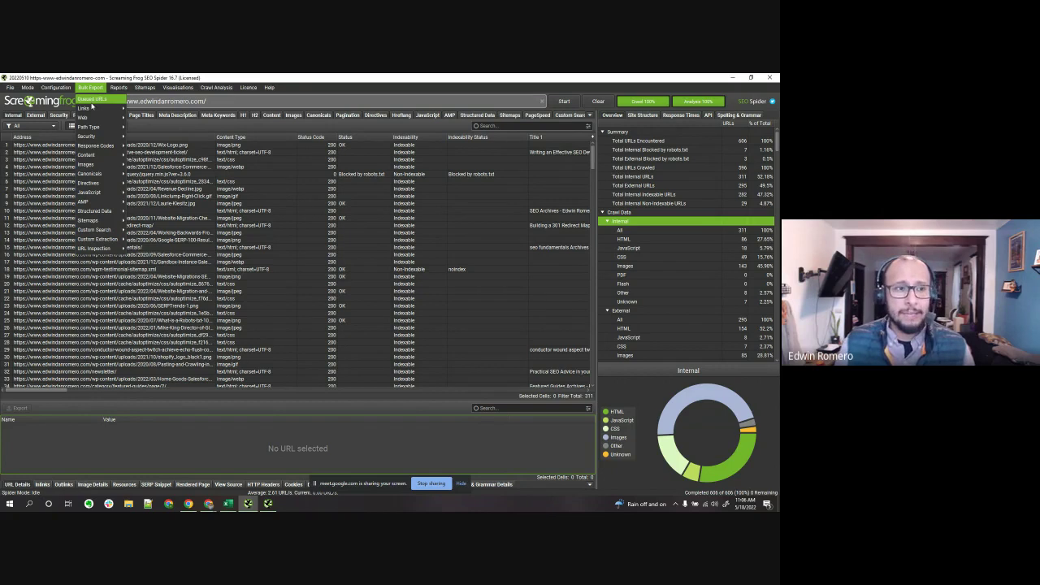
pyautogui.moveTo(101, 109)
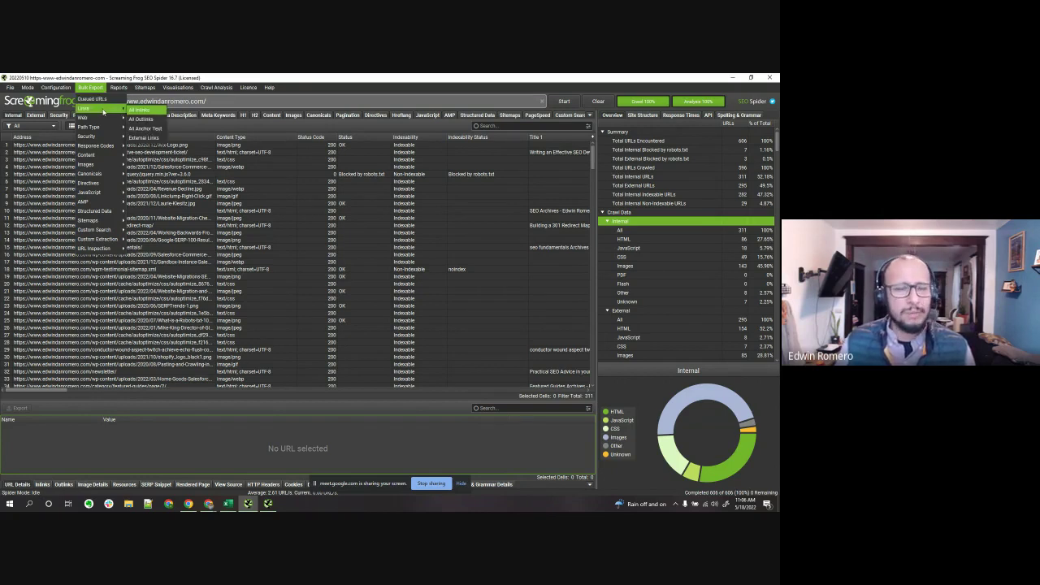
pyautogui.moveTo(120, 129)
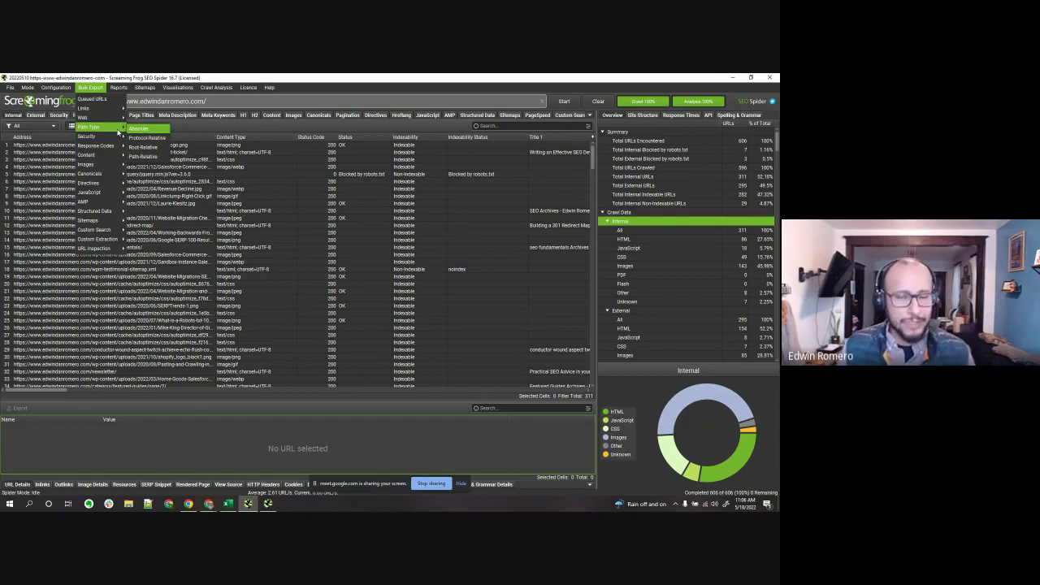
pyautogui.click(203, 125)
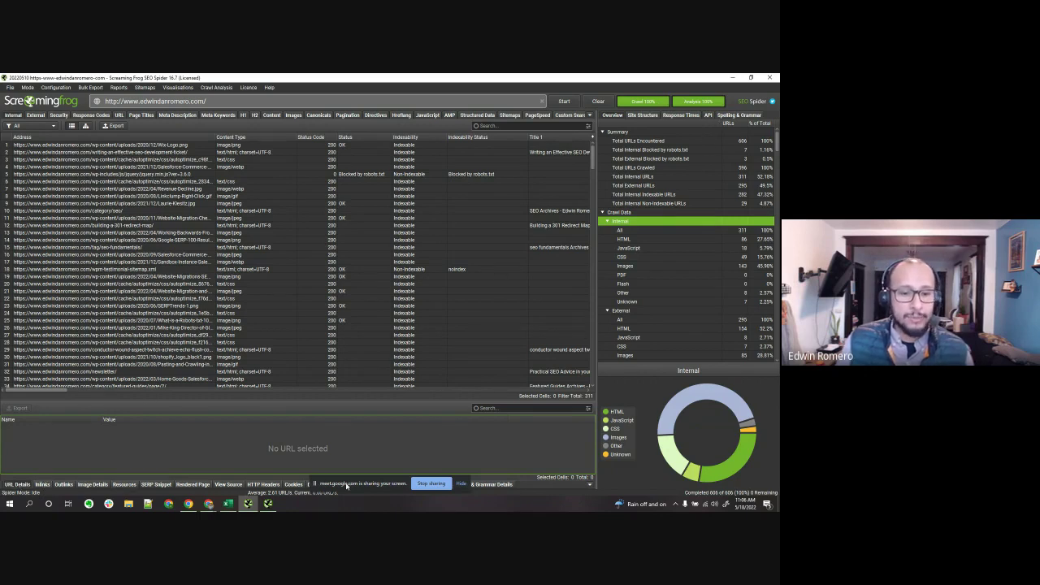
pyautogui.click(458, 484)
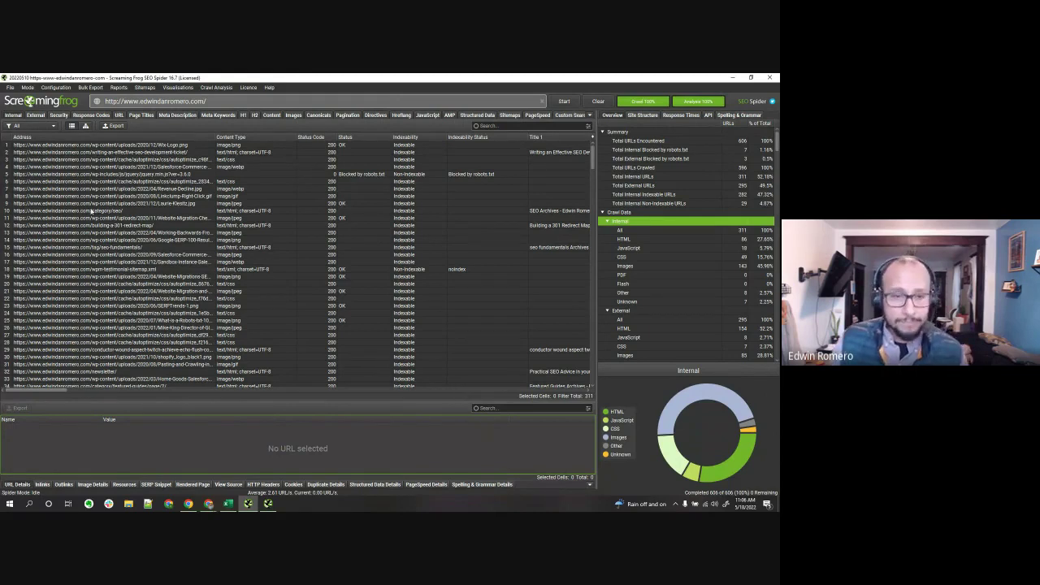
# Switch to the empty, untitled crawl window and set its crawl mode to List
pyautogui.click(28, 87)
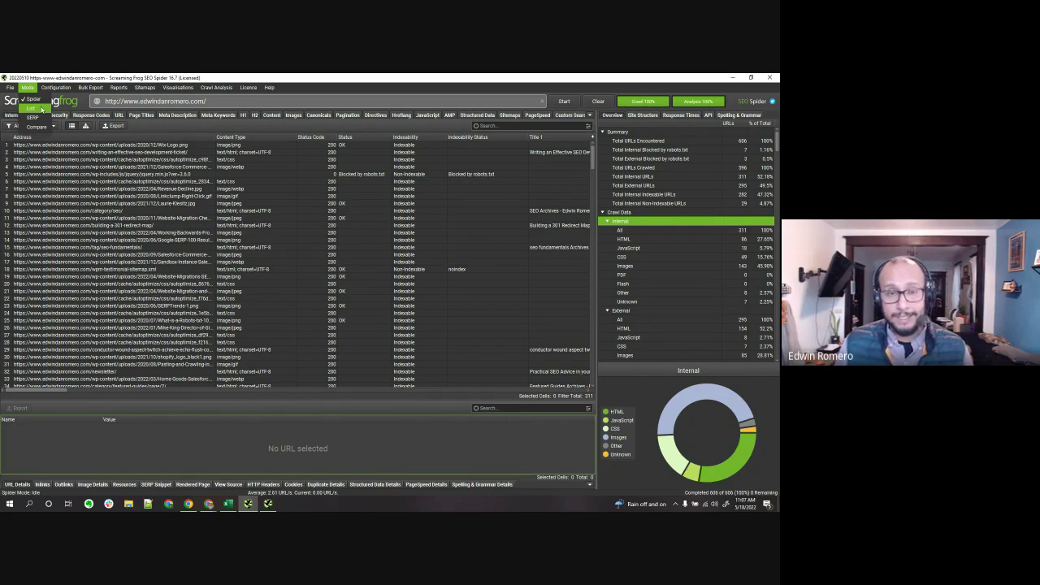
pyautogui.click(42, 109)
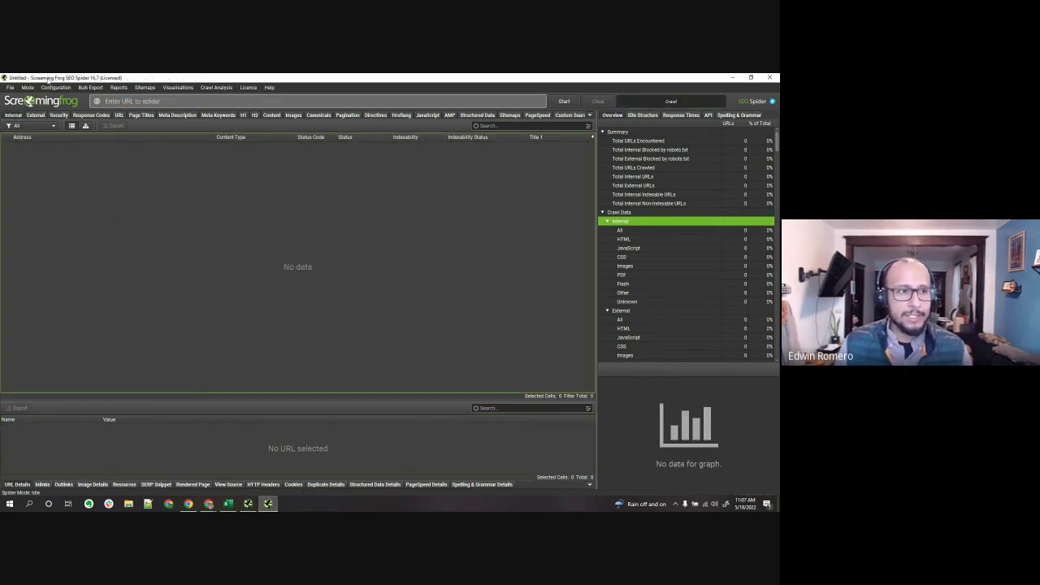
pyautogui.click(29, 88)
pyautogui.click(36, 107)
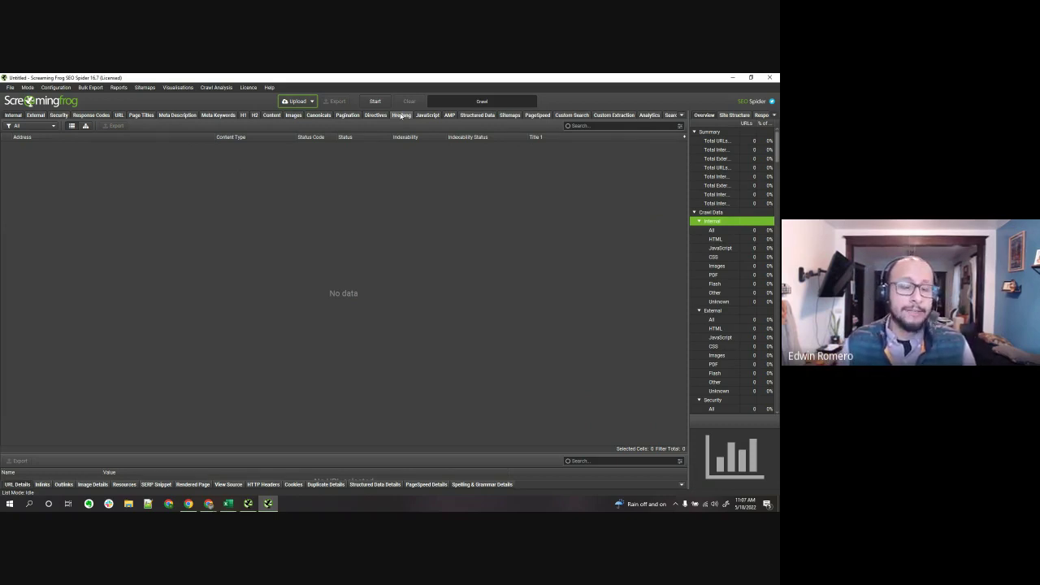
# Examine the URL list upload options for manual entry, pasting and XML sitemap download, dismissing each dialog without adding URLs
pyautogui.click(298, 101)
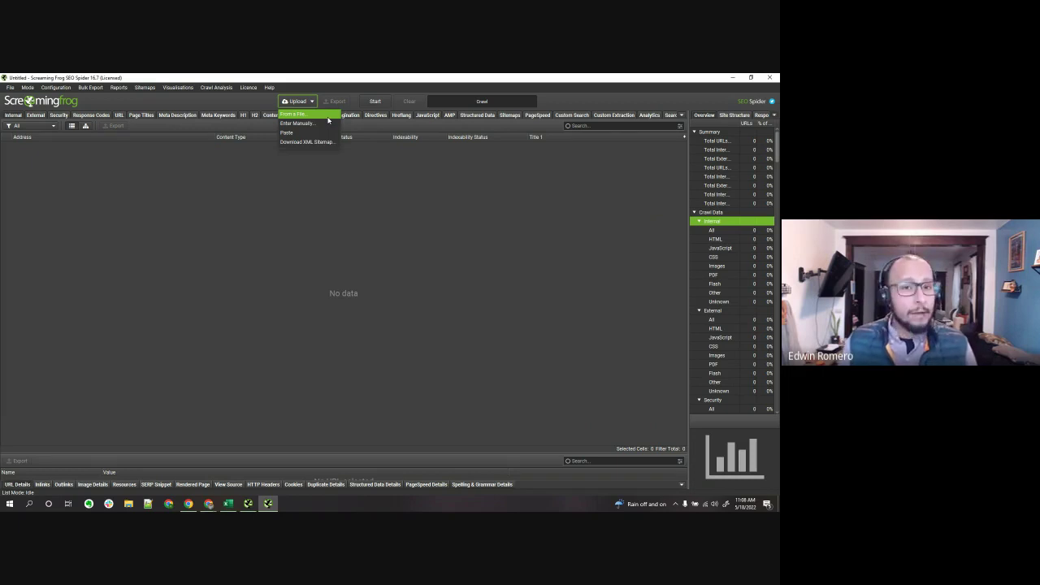
pyautogui.click(330, 127)
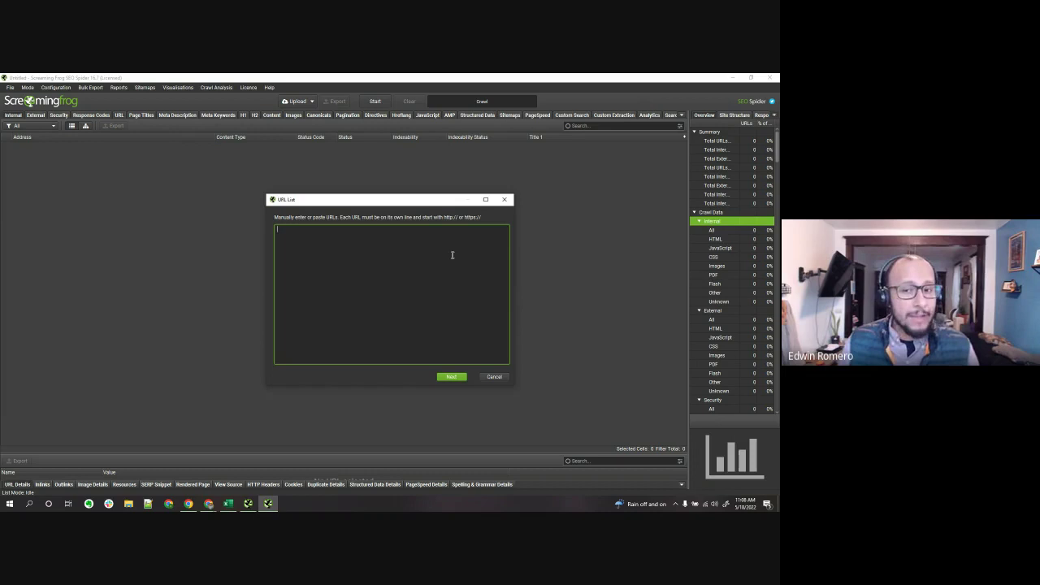
pyautogui.click(504, 199)
pyautogui.click(298, 101)
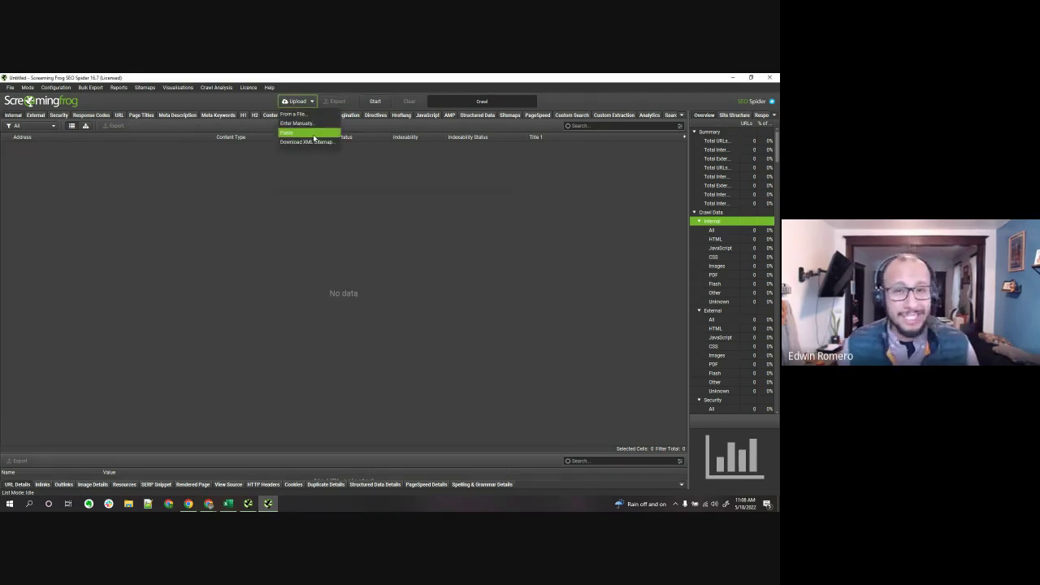
pyautogui.click(314, 135)
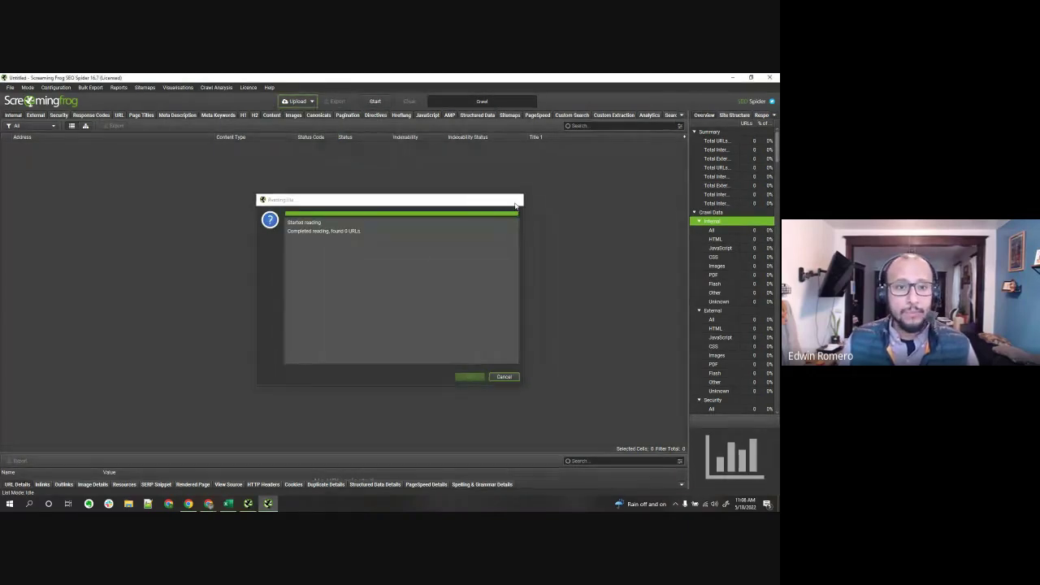
pyautogui.click(514, 199)
pyautogui.click(298, 100)
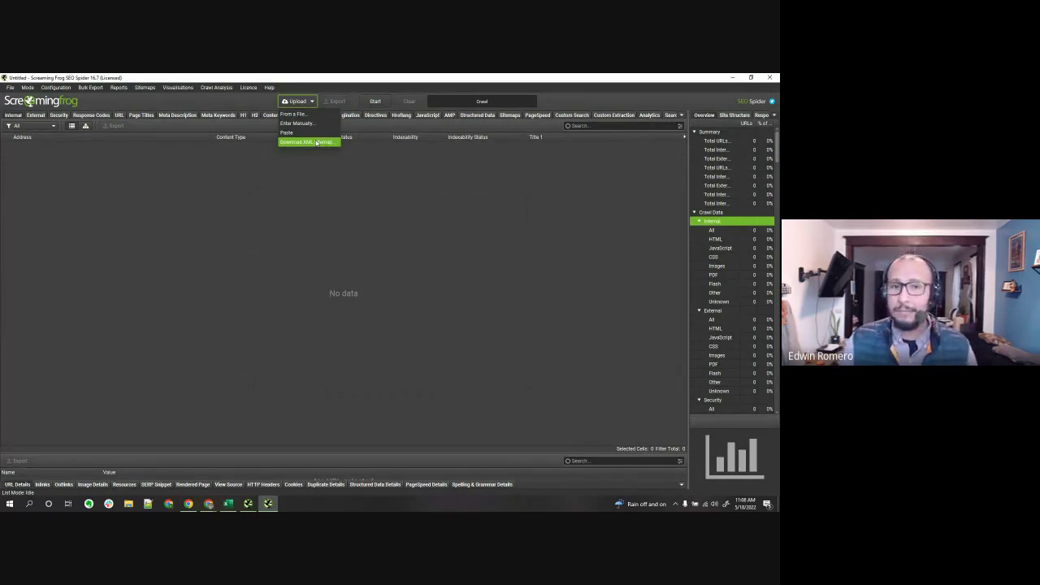
pyautogui.click(316, 142)
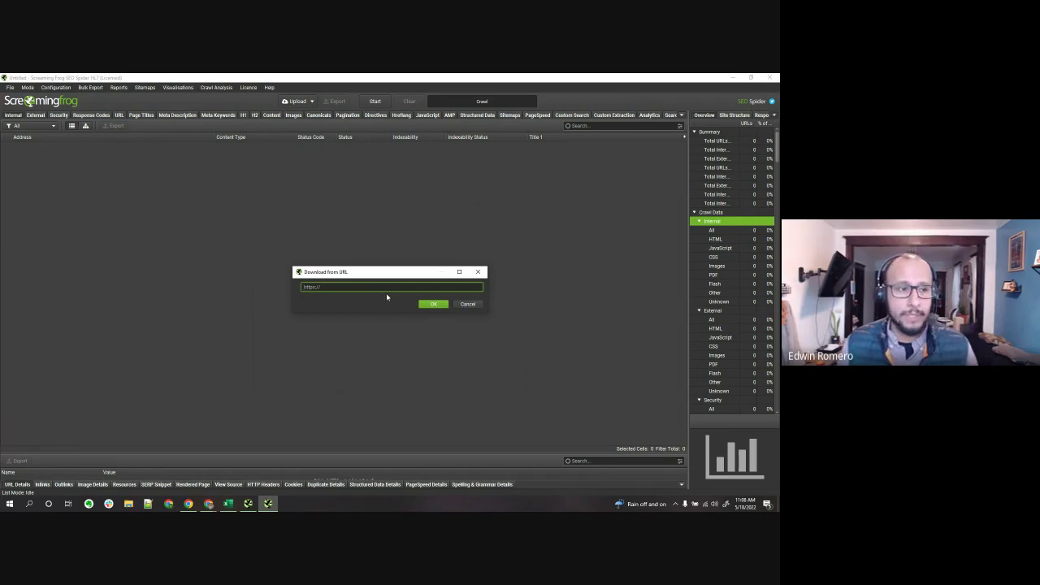
pyautogui.click(460, 305)
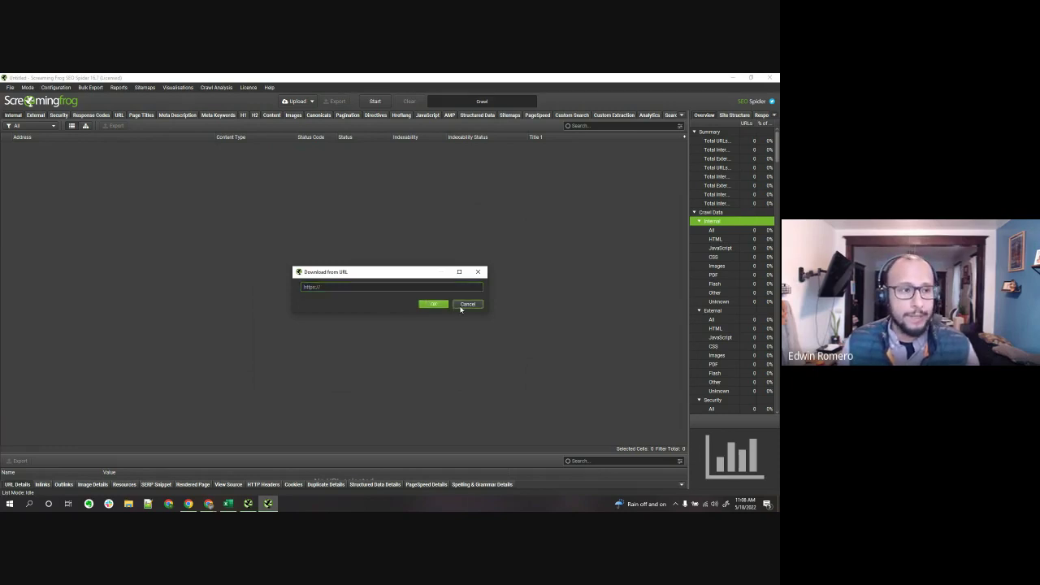
pyautogui.click(310, 103)
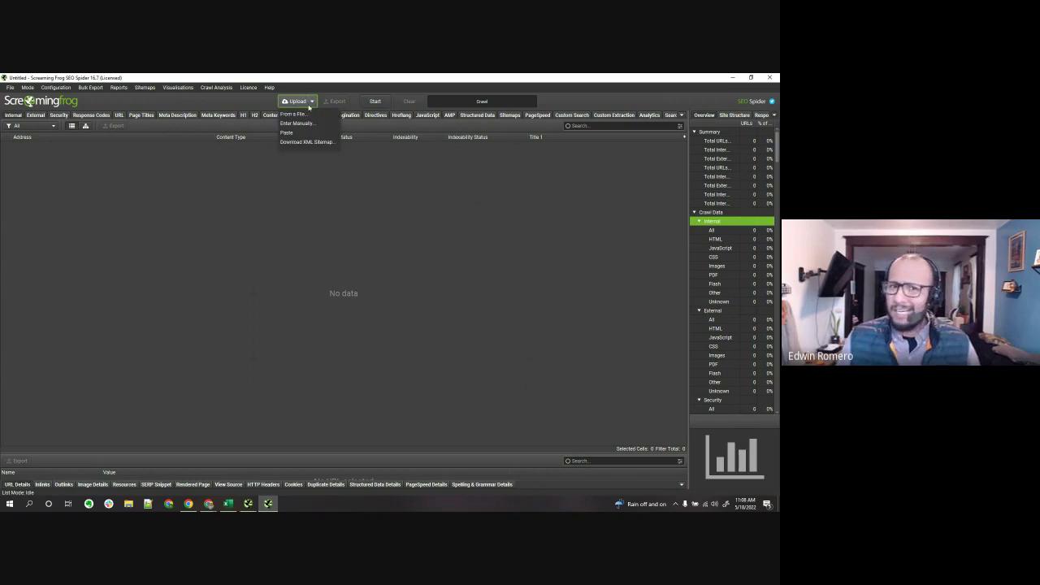
# Change the mode to SERP and load the spreadsheet of URLs, titles and meta descriptions
pyautogui.click(30, 88)
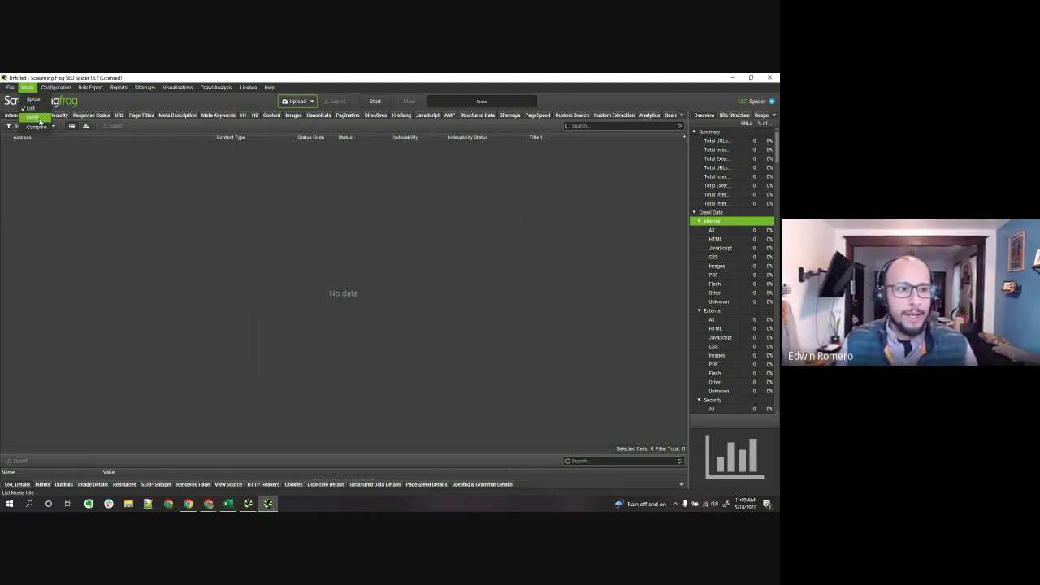
pyautogui.click(37, 119)
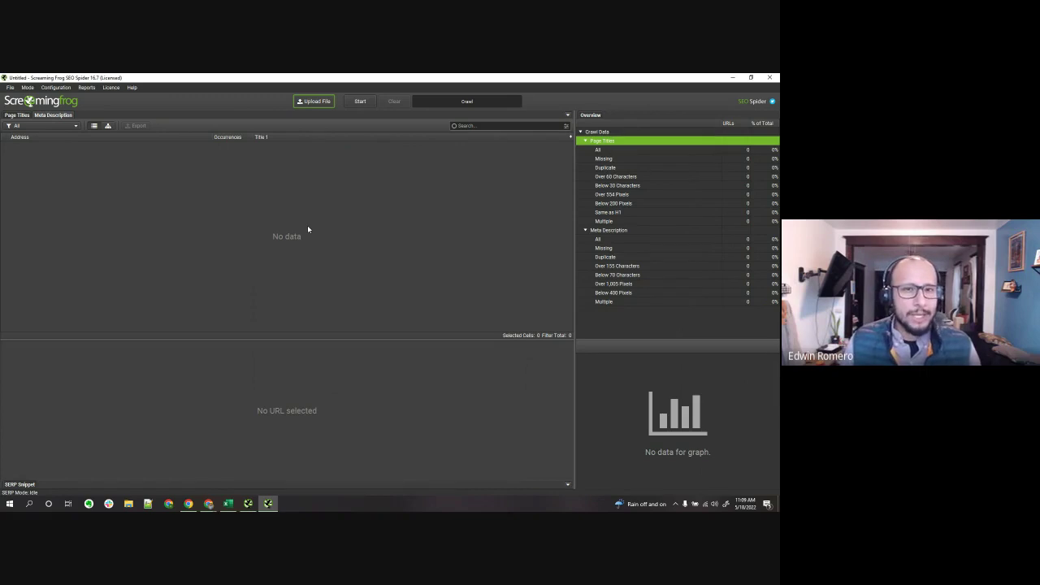
pyautogui.click(326, 102)
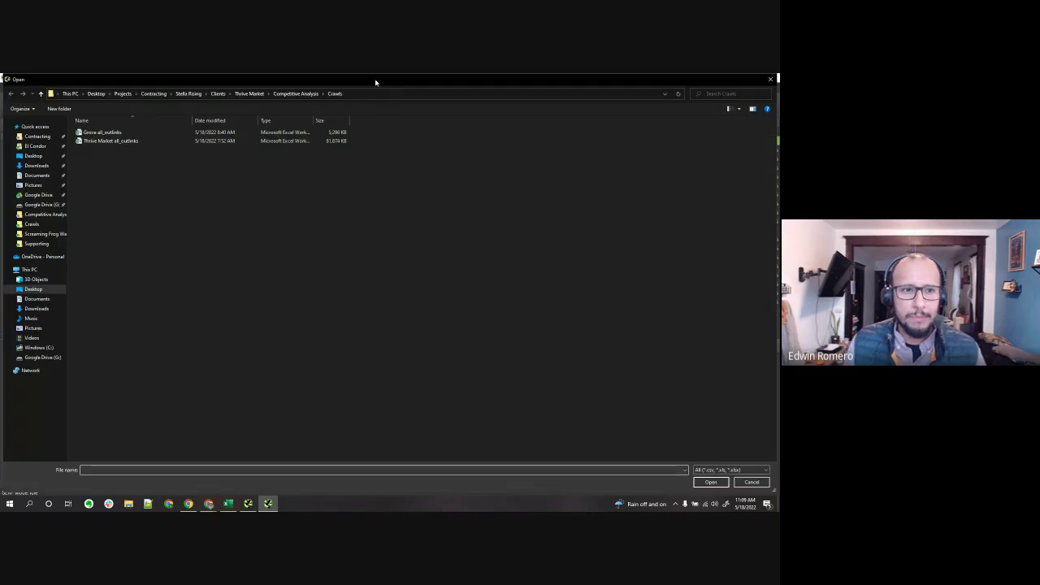
pyautogui.press('super+Right')
pyautogui.press('super+Right')
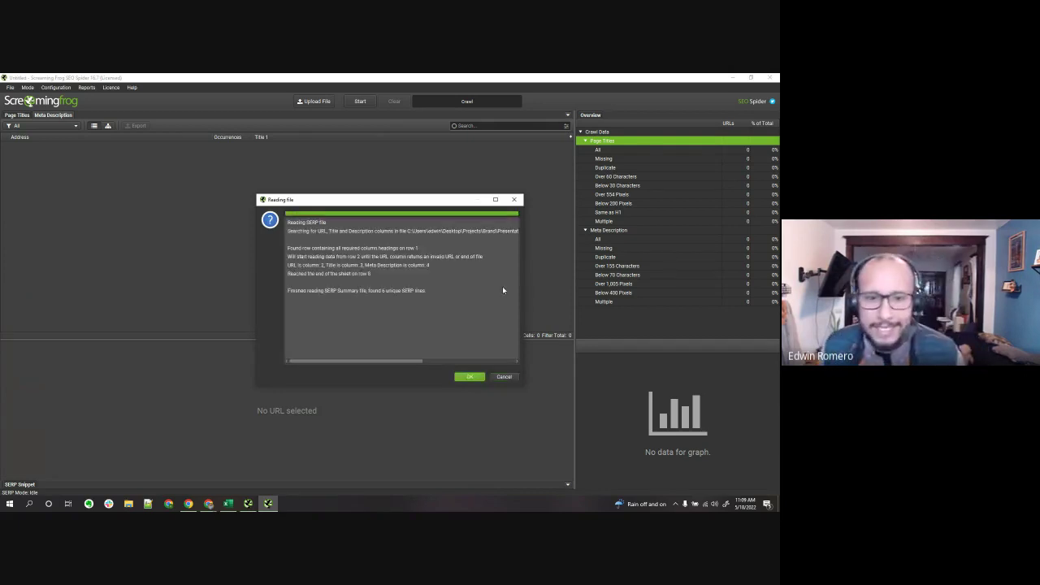
pyautogui.click(470, 377)
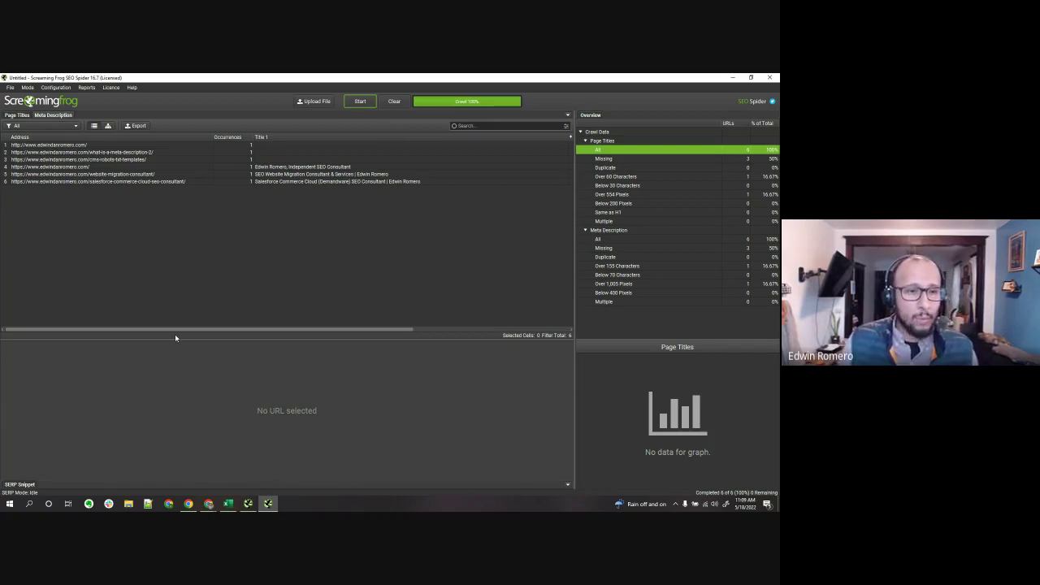
# In the HTTPS homepage's SERP snippet, replace the title text after the person's name with "Awesome guy"
pyautogui.click(143, 167)
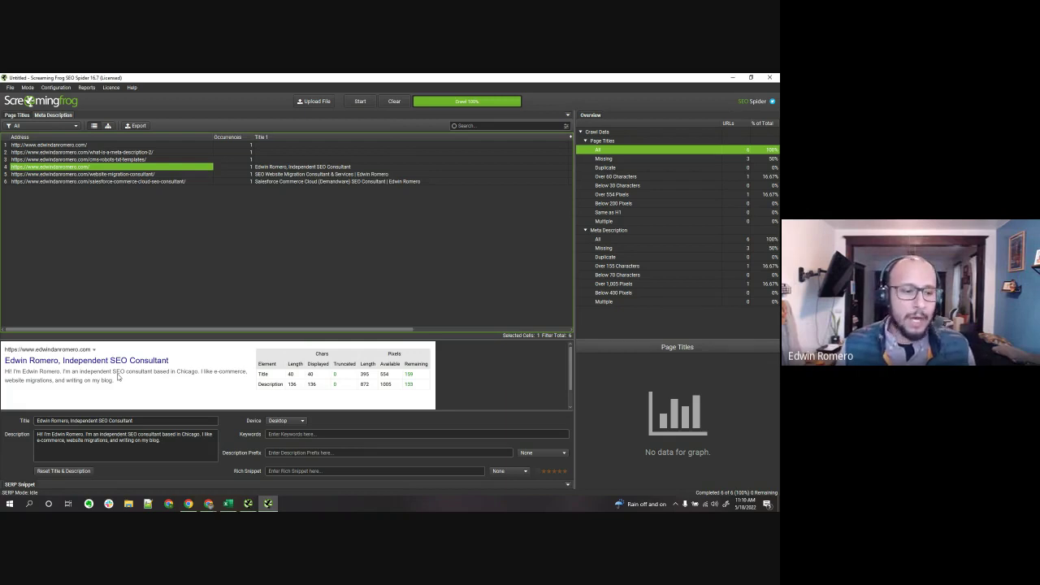
pyautogui.click(135, 420)
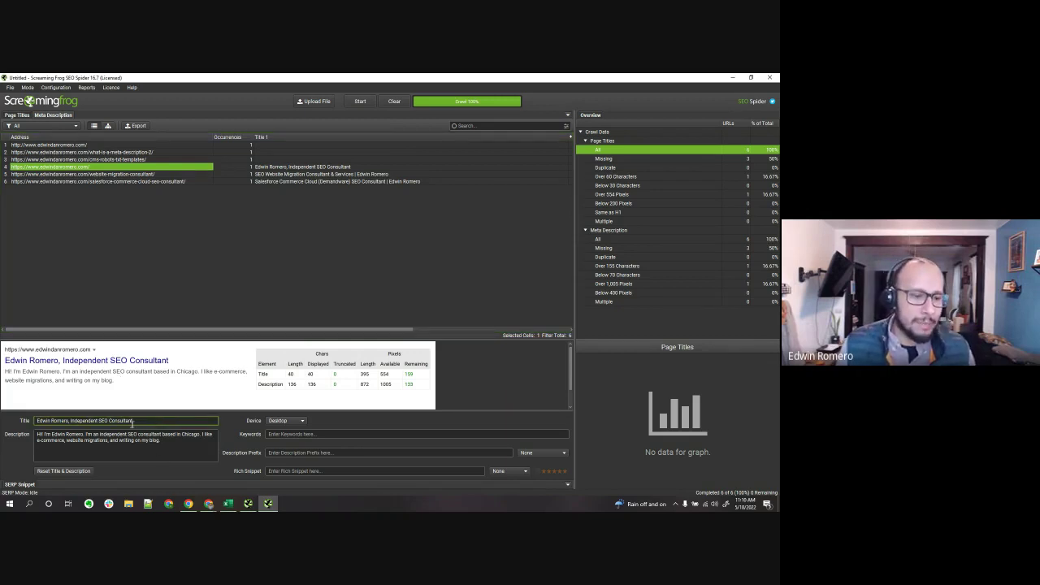
pyautogui.moveTo(133, 421); pyautogui.dragTo(70, 421)
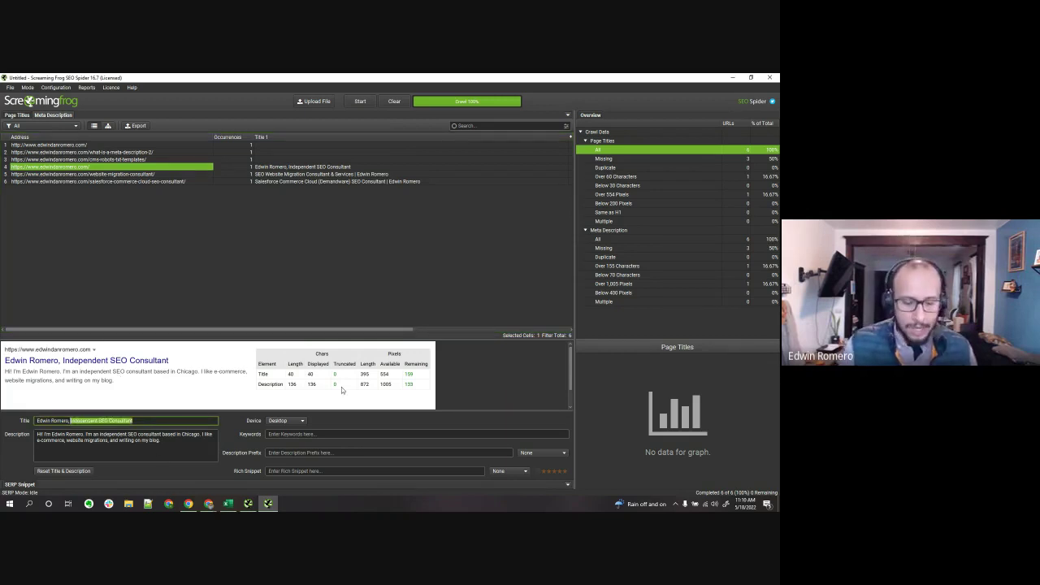
pyautogui.write('Awesome guy')
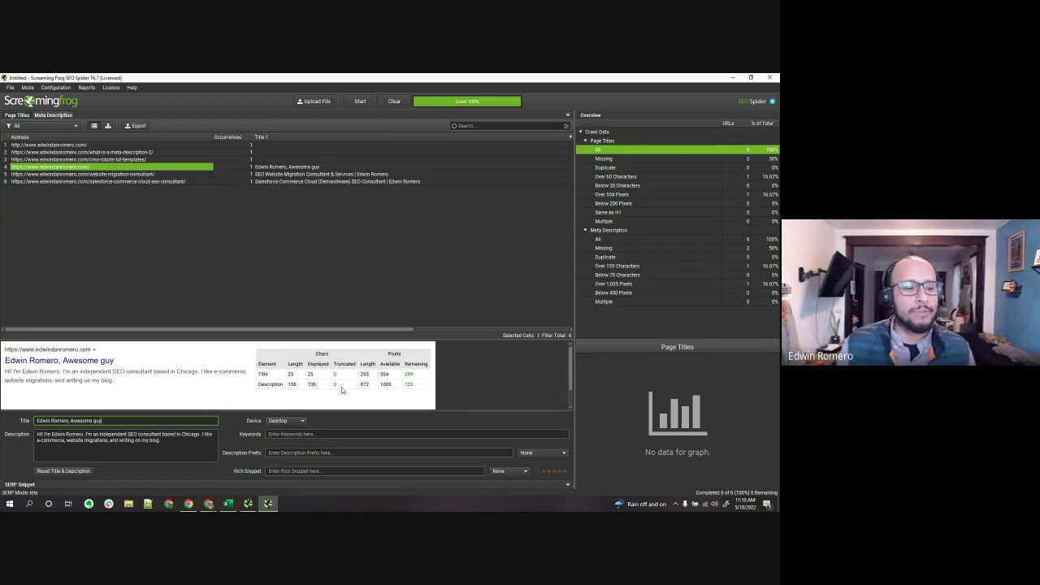
# Rewrite the homepage's snippet description after "Hi! I'm" as the person's first name followed by "- Hola!"
pyautogui.moveTo(171, 441); pyautogui.dragTo(52, 437)
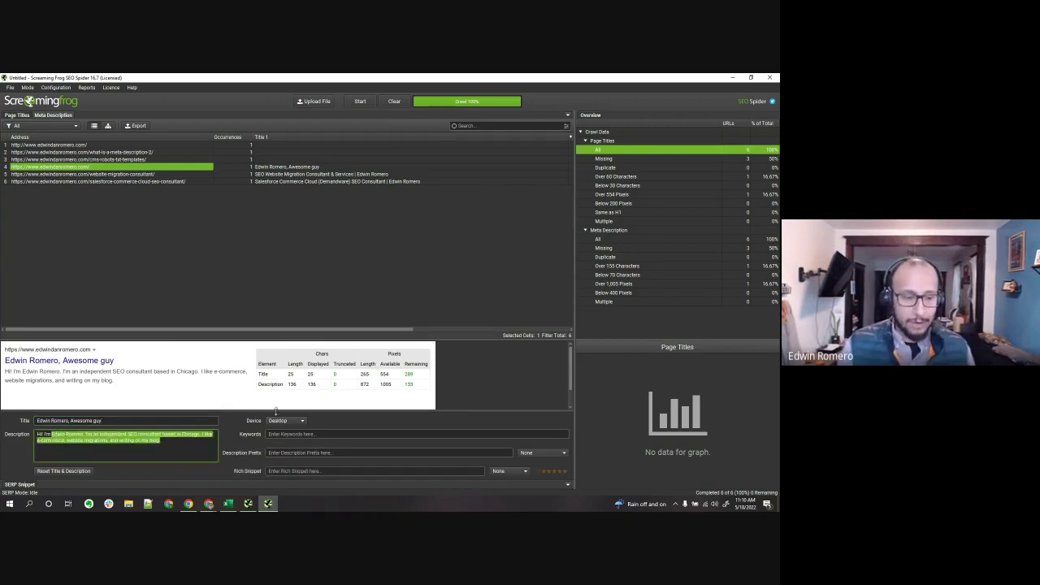
pyautogui.write('Edwin - H')
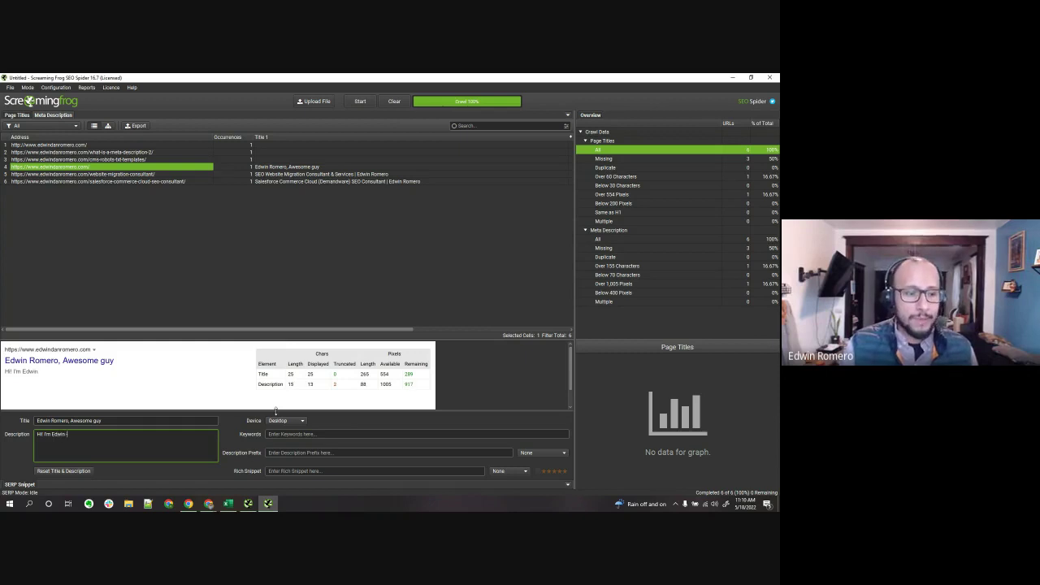
pyautogui.write('ola!')
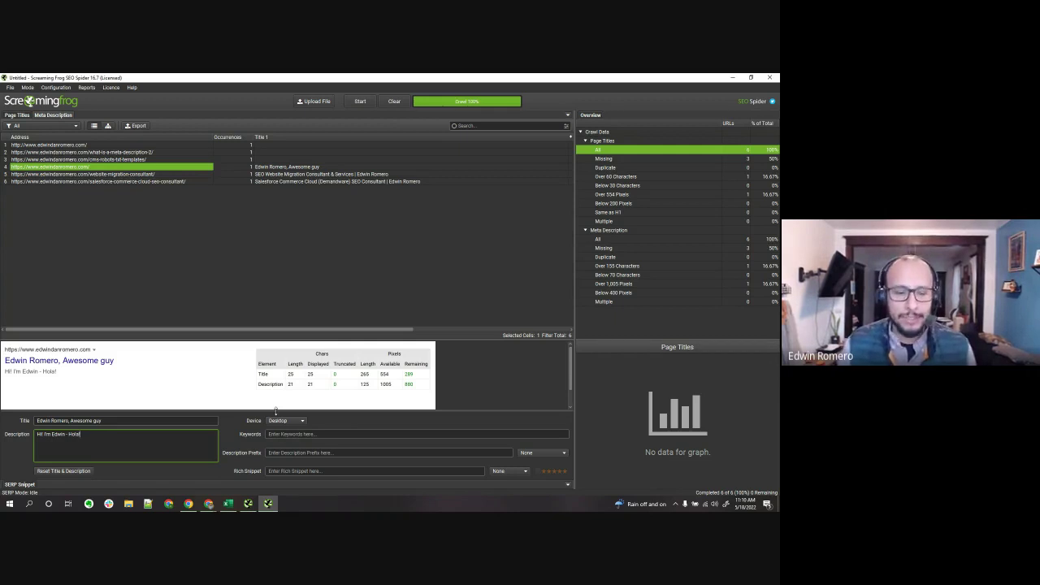
pyautogui.click(316, 452)
pyautogui.click(328, 471)
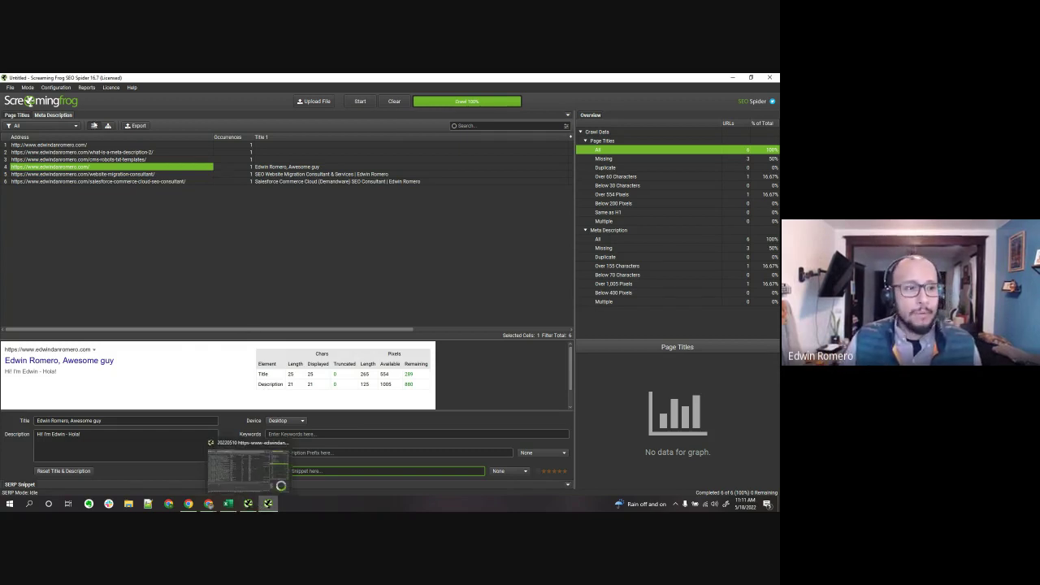
# Change the crawl mode to Compare, accepting that the SERP results are cleared
pyautogui.click(28, 87)
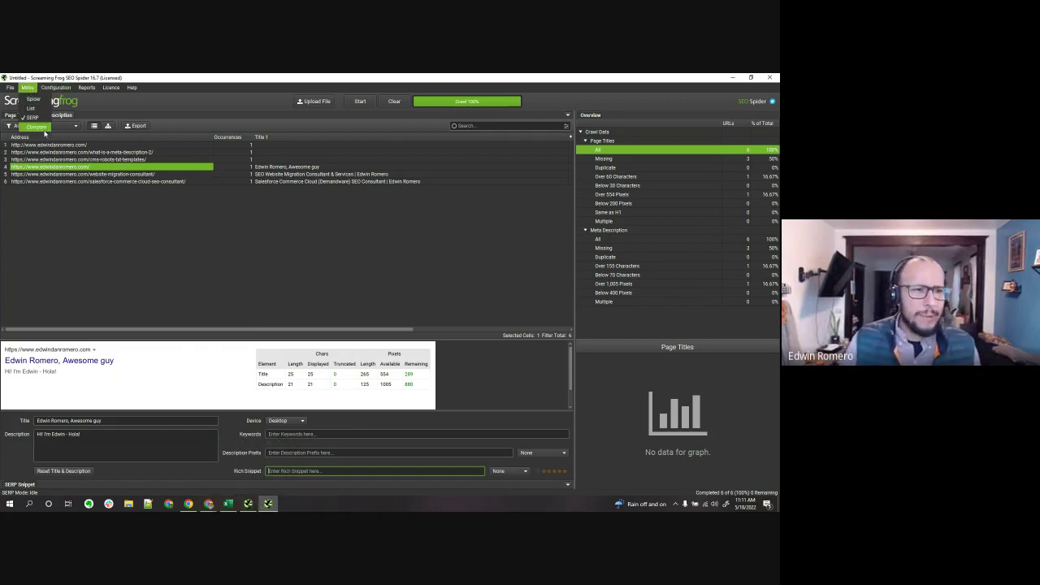
pyautogui.click(37, 127)
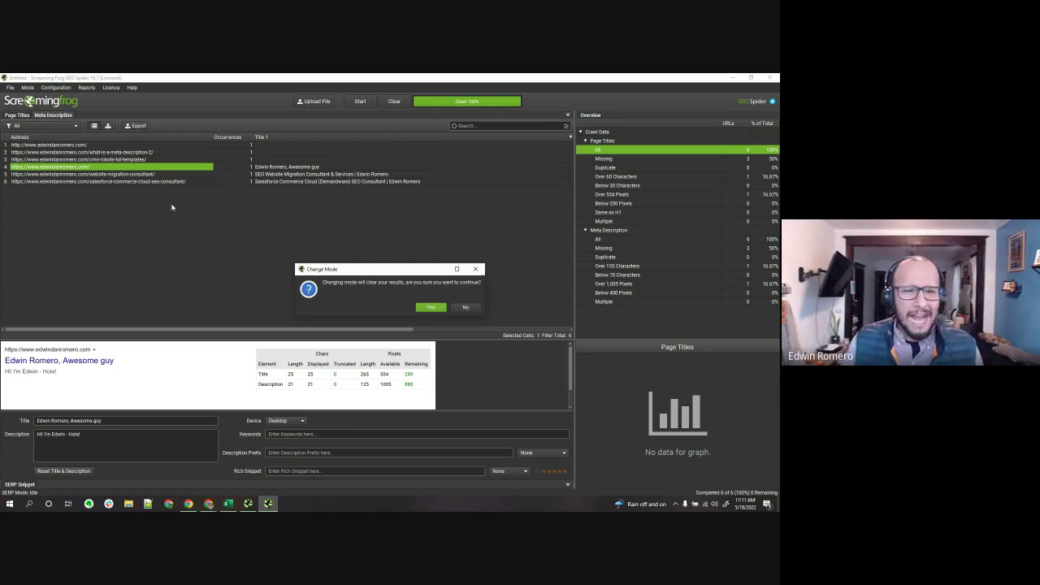
pyautogui.click(430, 307)
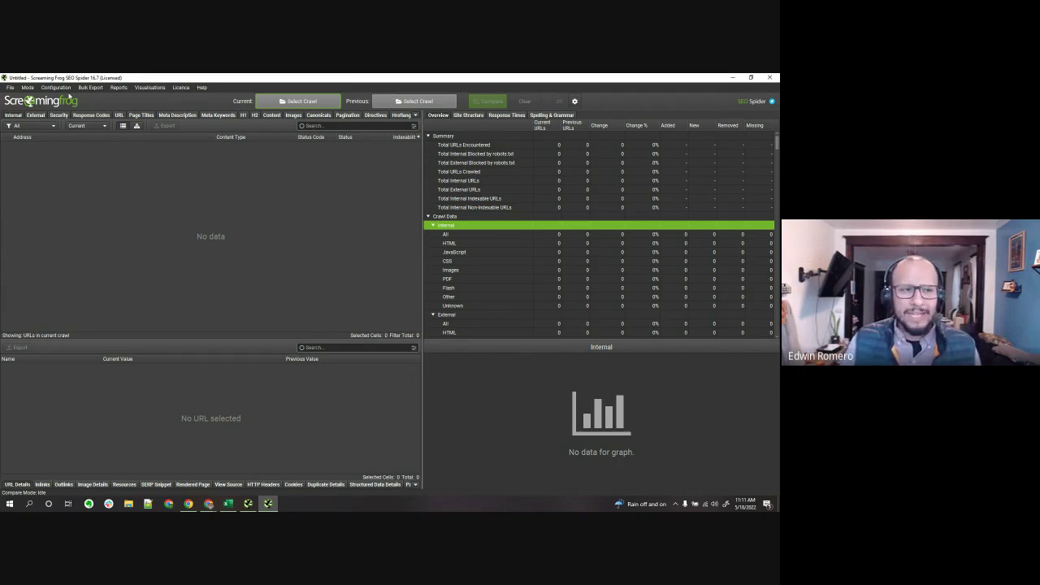
# Switch to the window holding the completed website crawl and bring up its Spider configuration
pyautogui.click(28, 87)
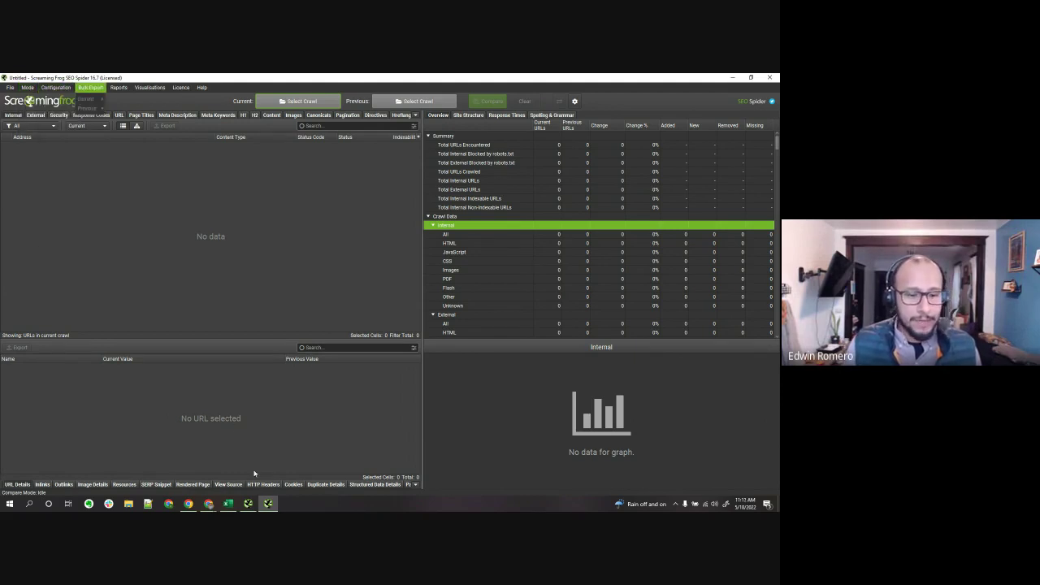
pyautogui.click(248, 505)
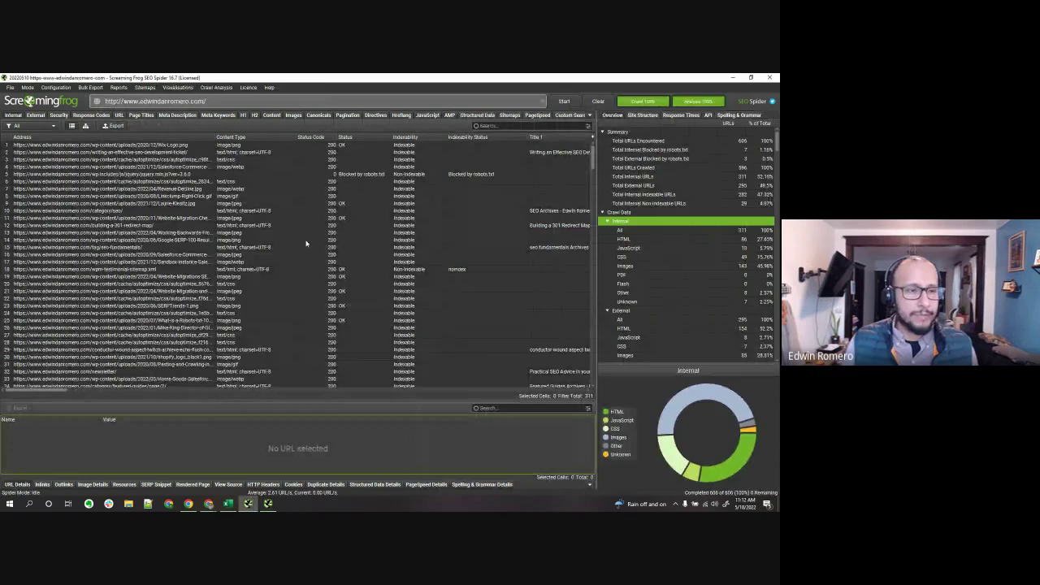
pyautogui.click(54, 87)
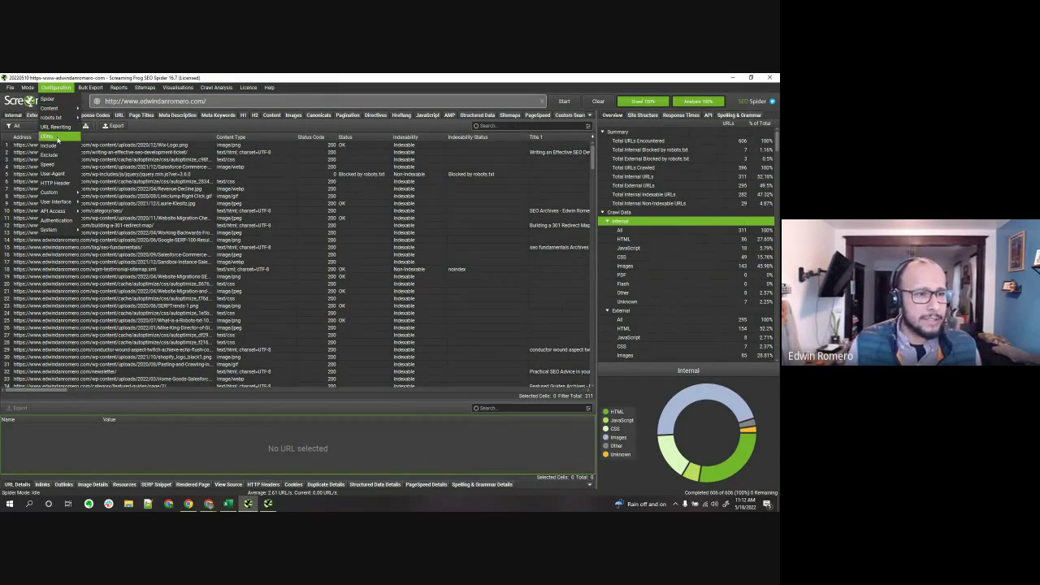
pyautogui.moveTo(59, 205)
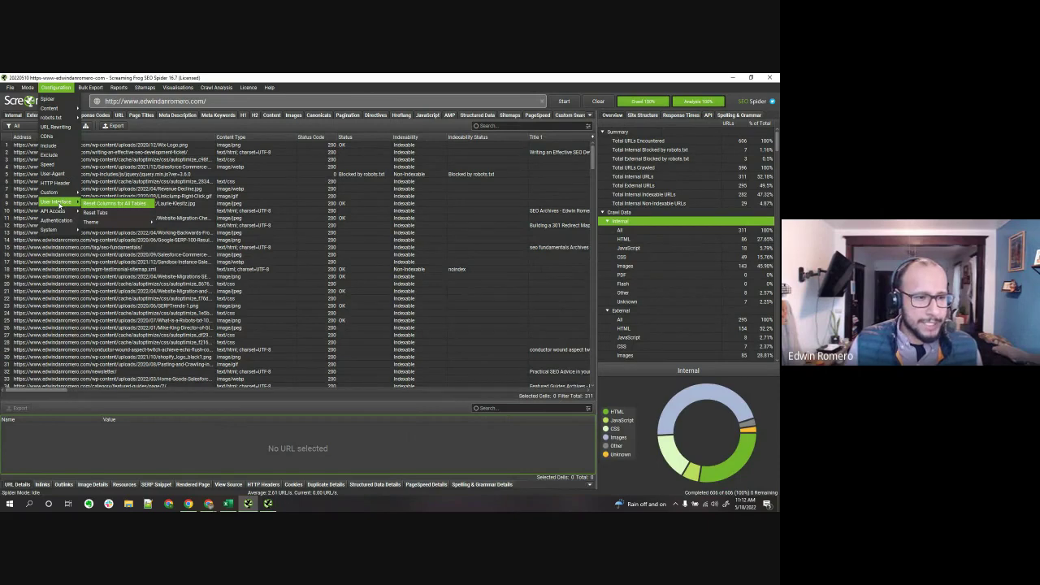
pyautogui.moveTo(68, 232)
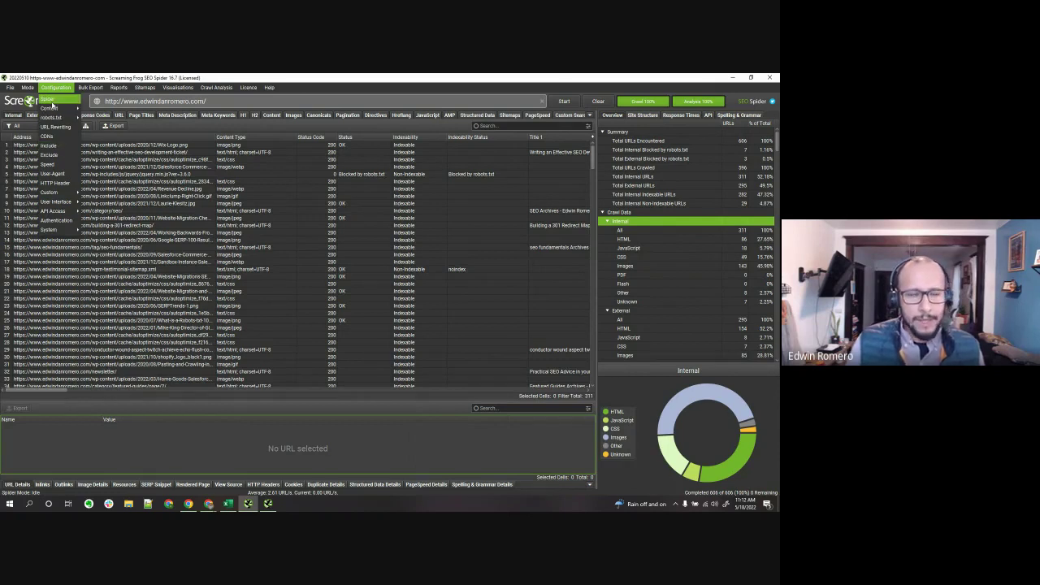
pyautogui.click(49, 99)
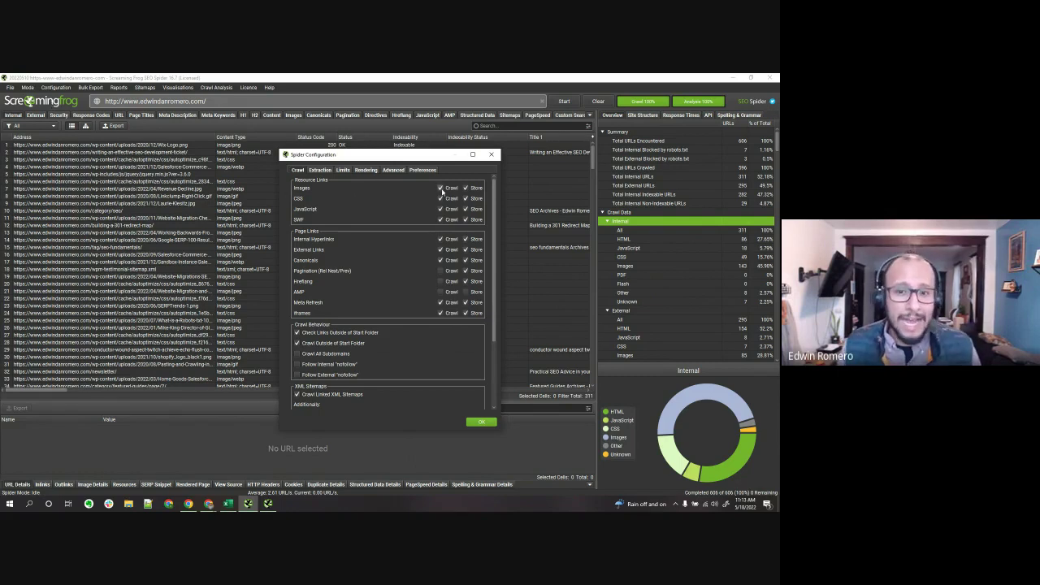
# Turn off both crawling and storing for the Images, CSS, JavaScript and SWF resource links
pyautogui.click(439, 188)
pyautogui.click(465, 187)
pyautogui.click(465, 198)
pyautogui.click(440, 199)
pyautogui.click(439, 209)
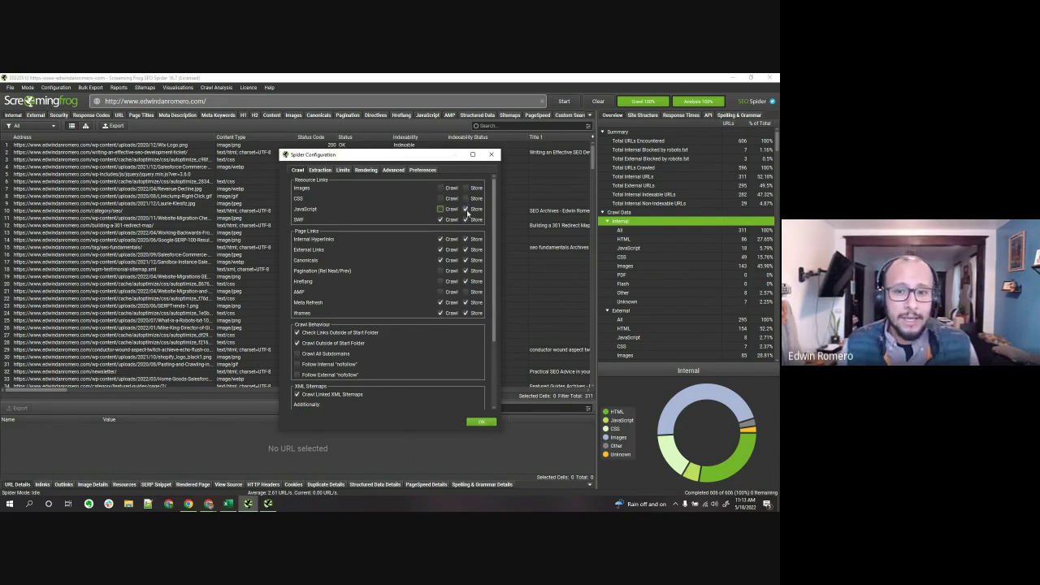
pyautogui.click(465, 208)
pyautogui.click(466, 219)
pyautogui.click(439, 219)
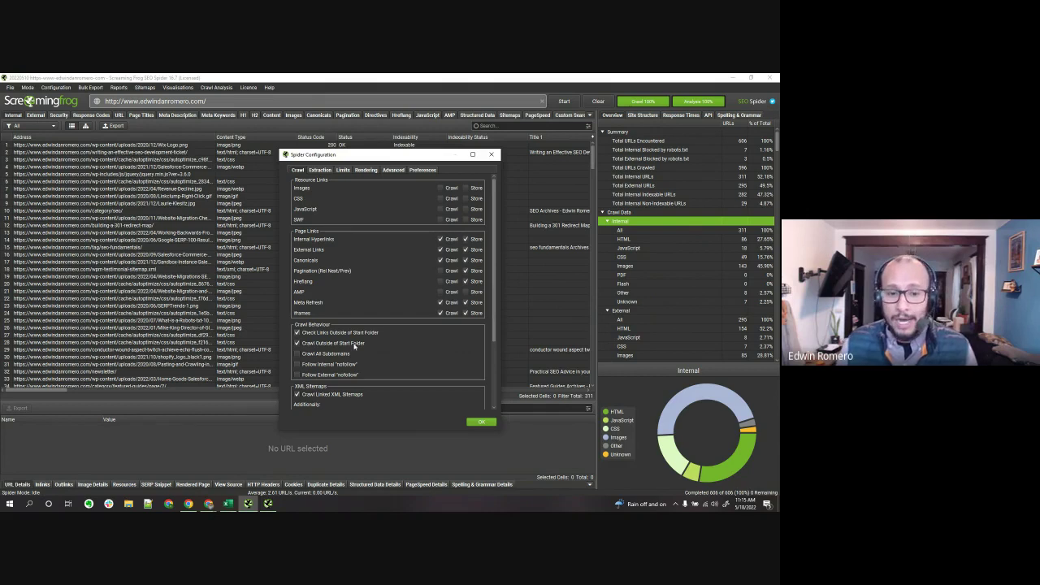
# Review the crawl behaviour and XML sitemap options, selecting all the sitemap URLs under Crawl These Sitemaps
pyautogui.moveTo(350, 332)
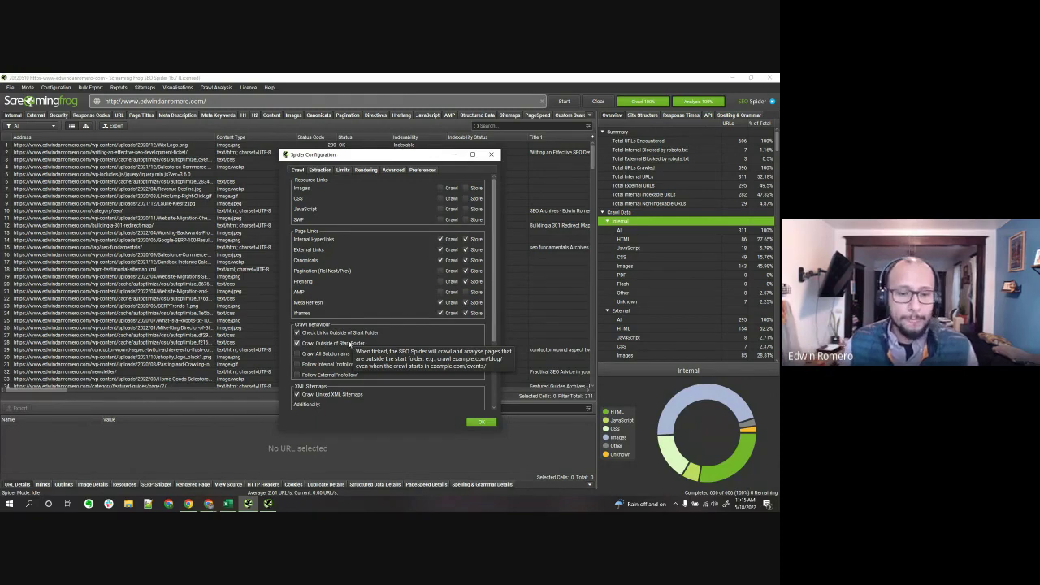
pyautogui.scroll(-3, 352, 343)
pyautogui.scroll(-3, 355, 340)
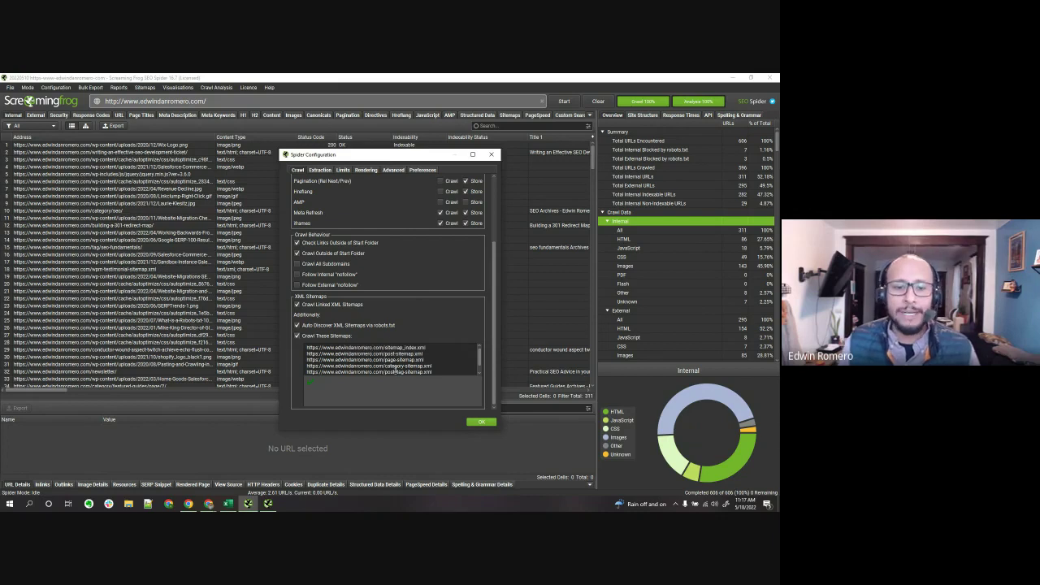
pyautogui.hotkey('ctrl', 'a')
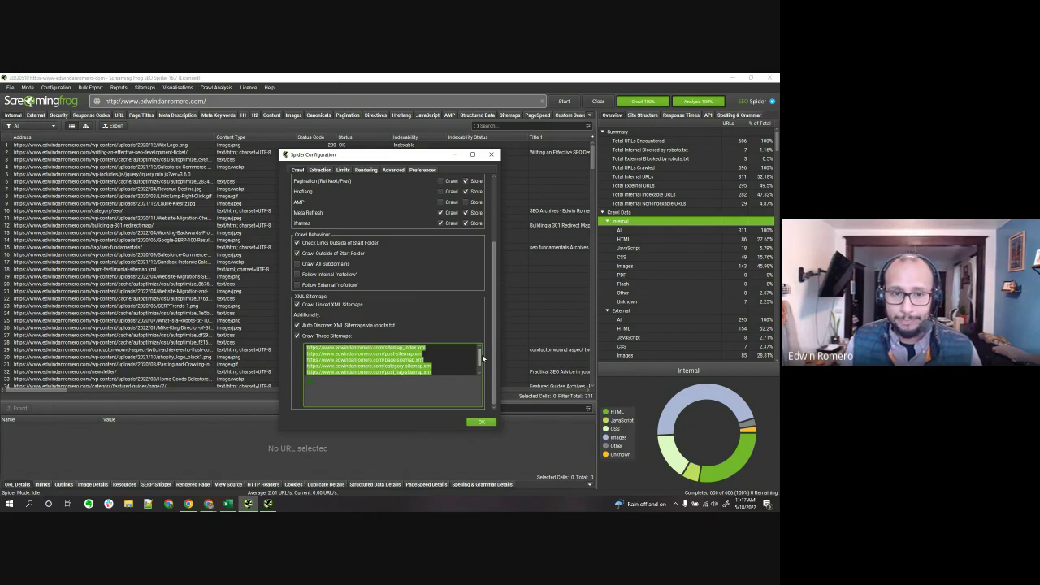
pyautogui.scroll(5, 355, 220)
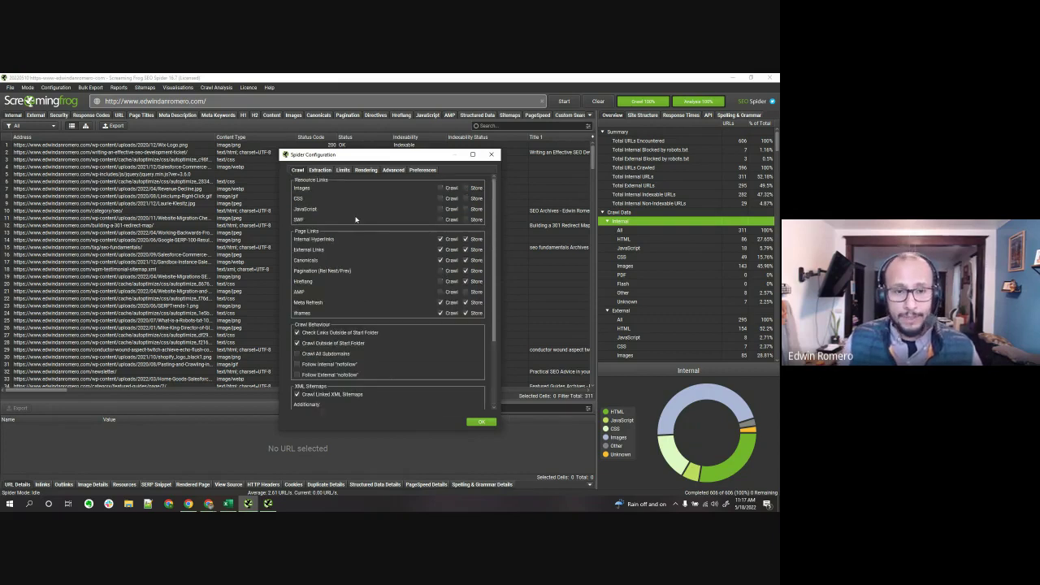
# In the extraction settings, try out the JSON-LD and Microdata structured data options and switch them off again
pyautogui.click(320, 170)
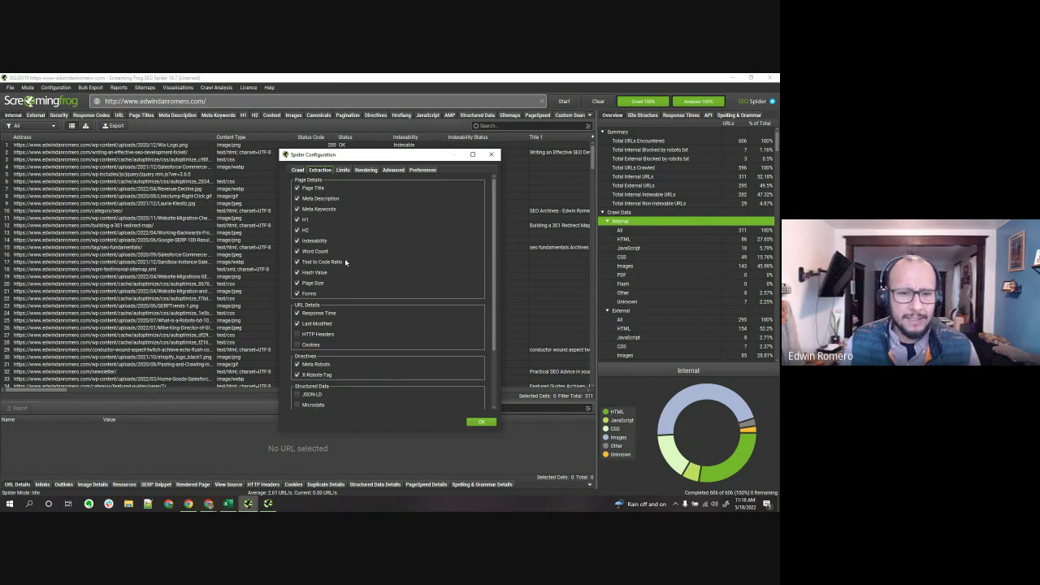
pyautogui.scroll(-3, 340, 241)
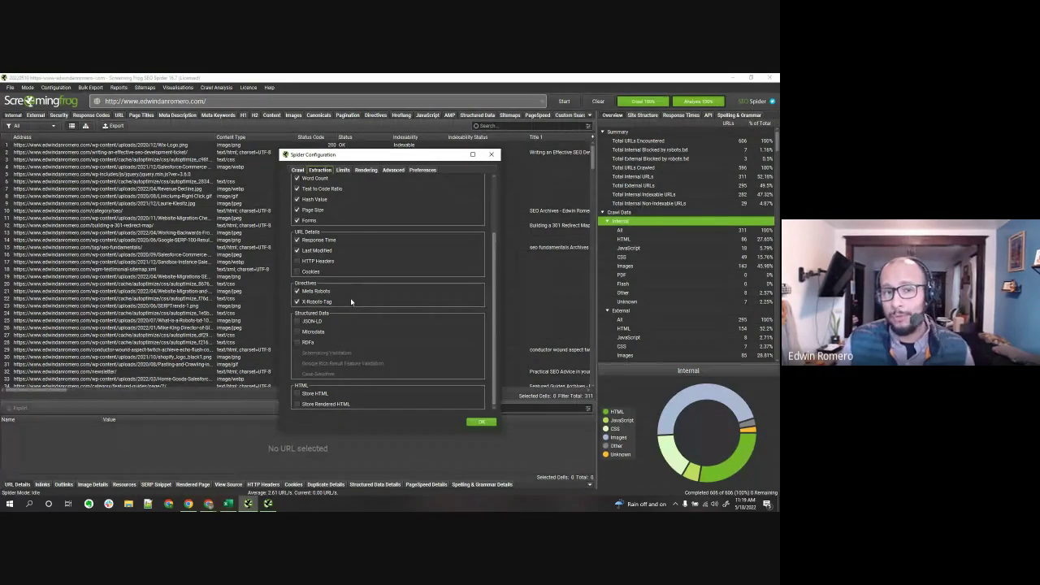
pyautogui.click(311, 322)
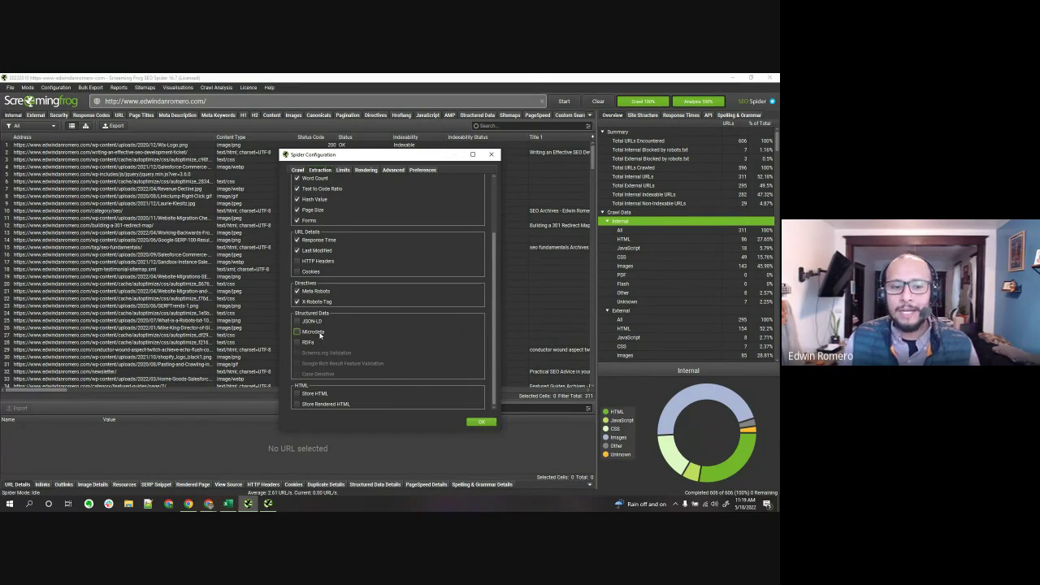
pyautogui.click(315, 330)
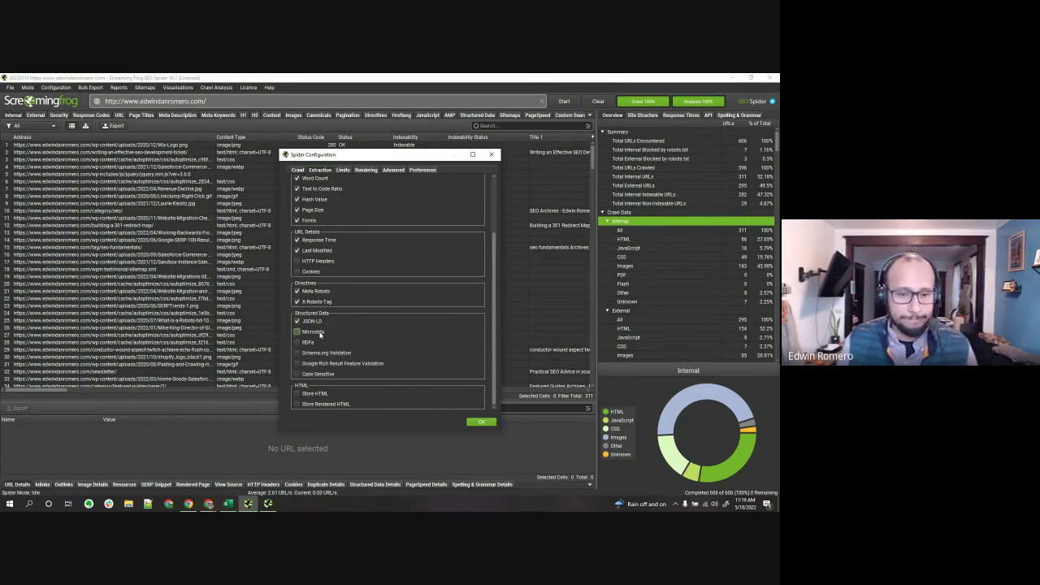
pyautogui.click(314, 331)
pyautogui.click(311, 320)
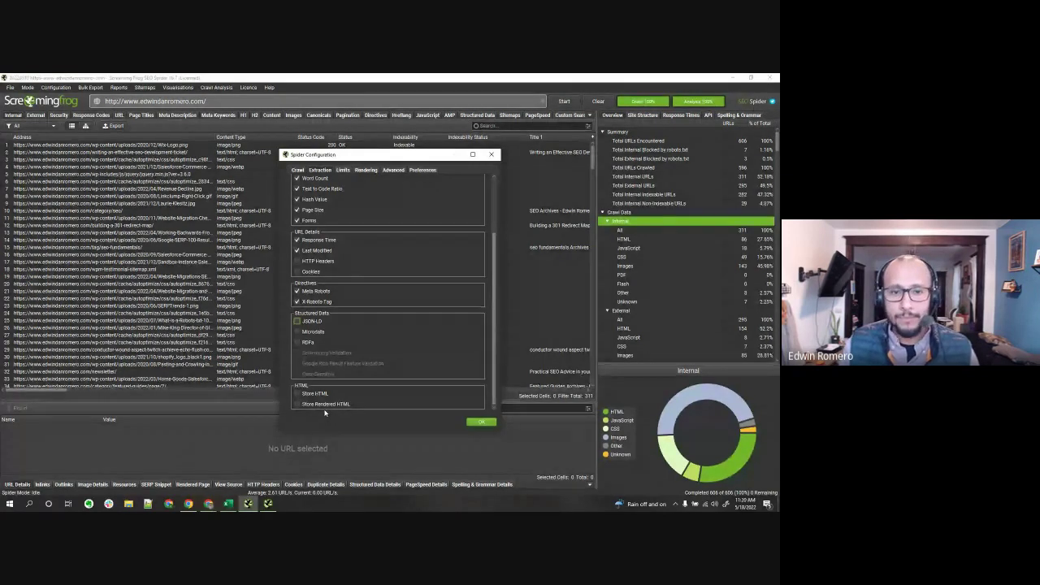
# Examine the crawl limit settings, highlighting the Limit Crawl Total value
pyautogui.scroll(5, 355, 190)
pyautogui.click(343, 170)
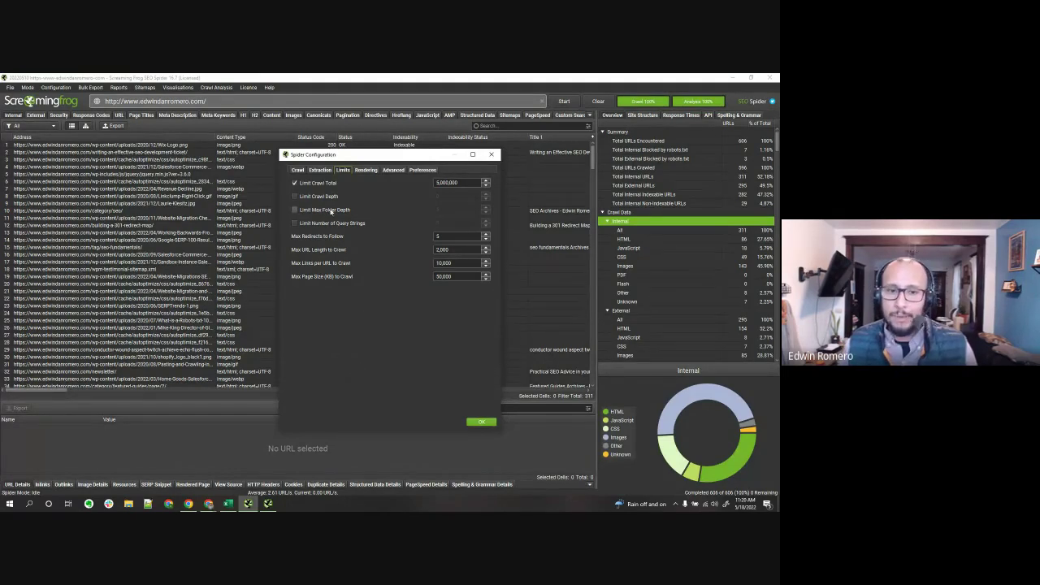
pyautogui.moveTo(469, 183); pyautogui.dragTo(407, 184)
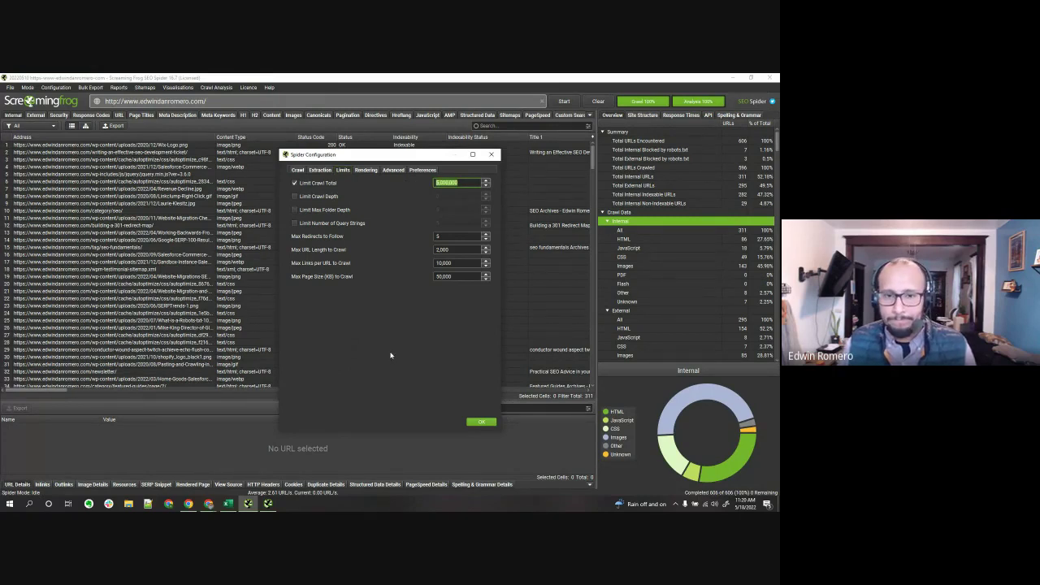
# Try the Text Only rendering mode and return the rendering to JavaScript
pyautogui.click(357, 173)
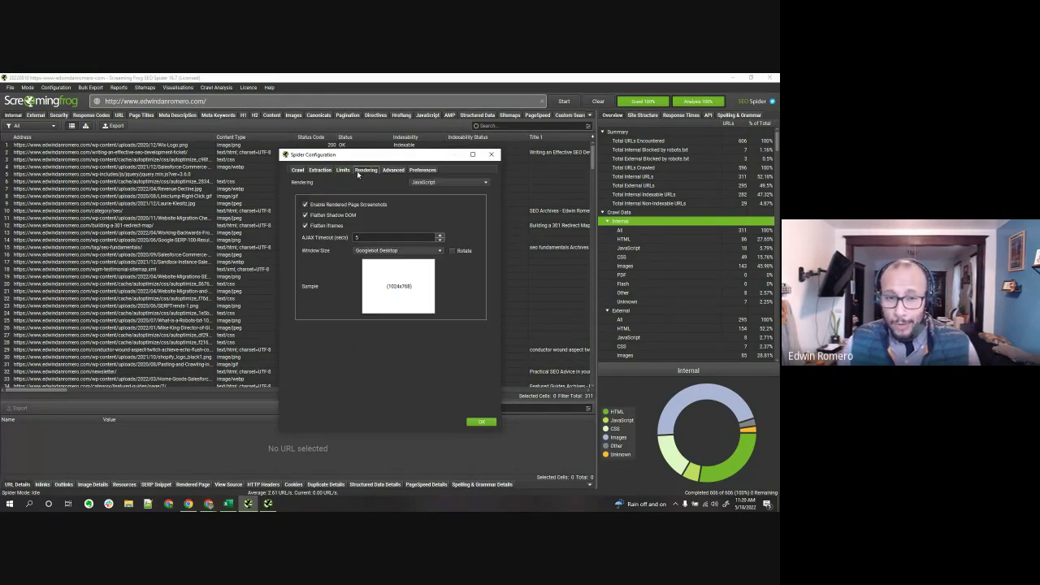
pyautogui.click(443, 183)
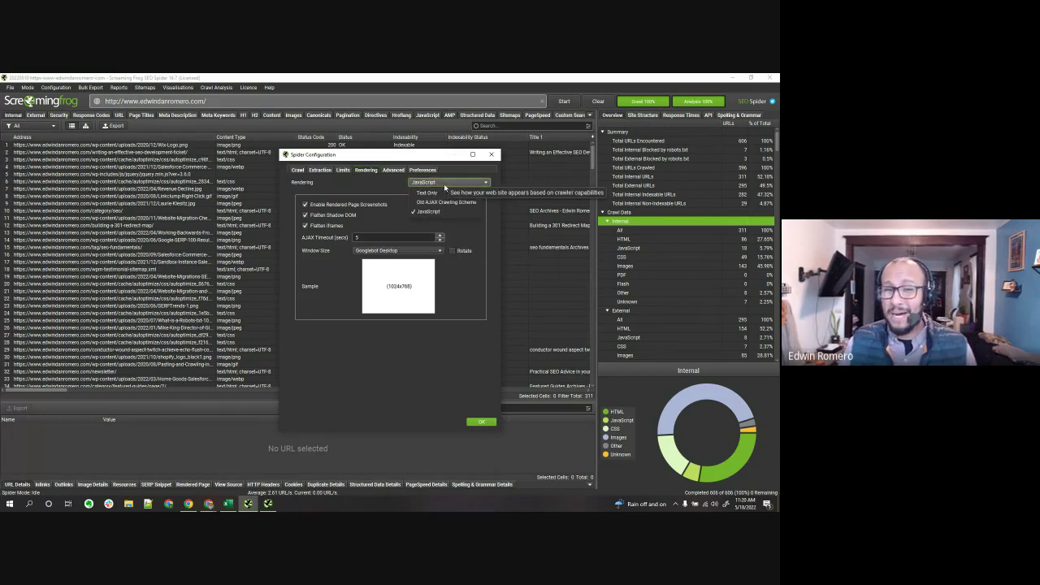
pyautogui.click(431, 192)
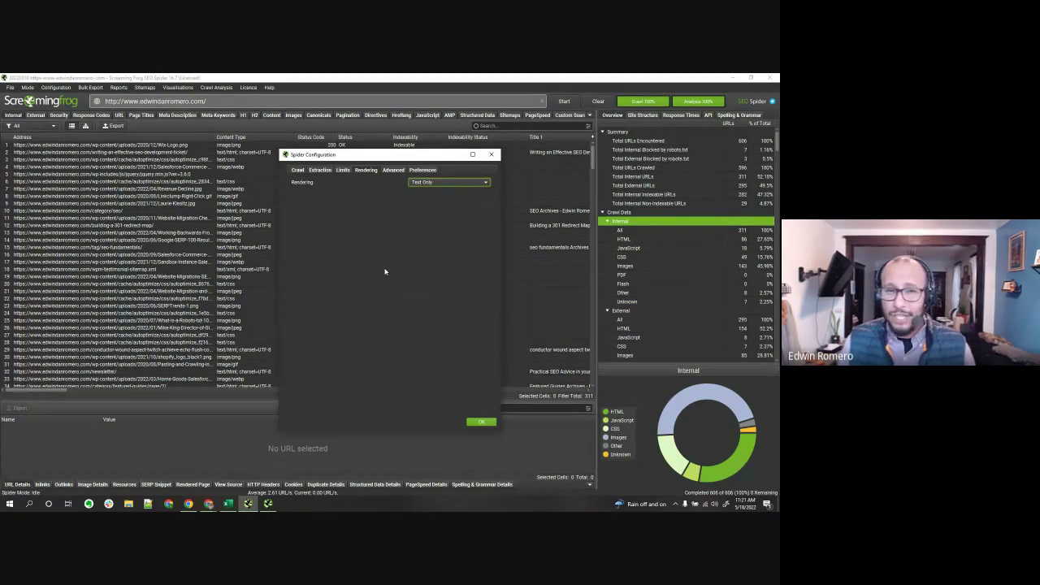
pyautogui.click(434, 182)
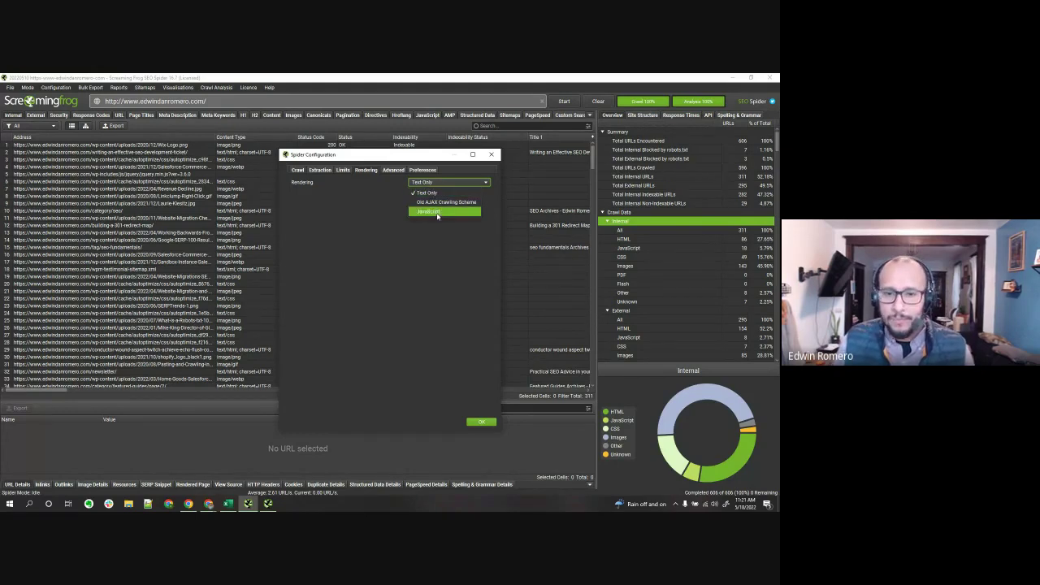
pyautogui.click(436, 213)
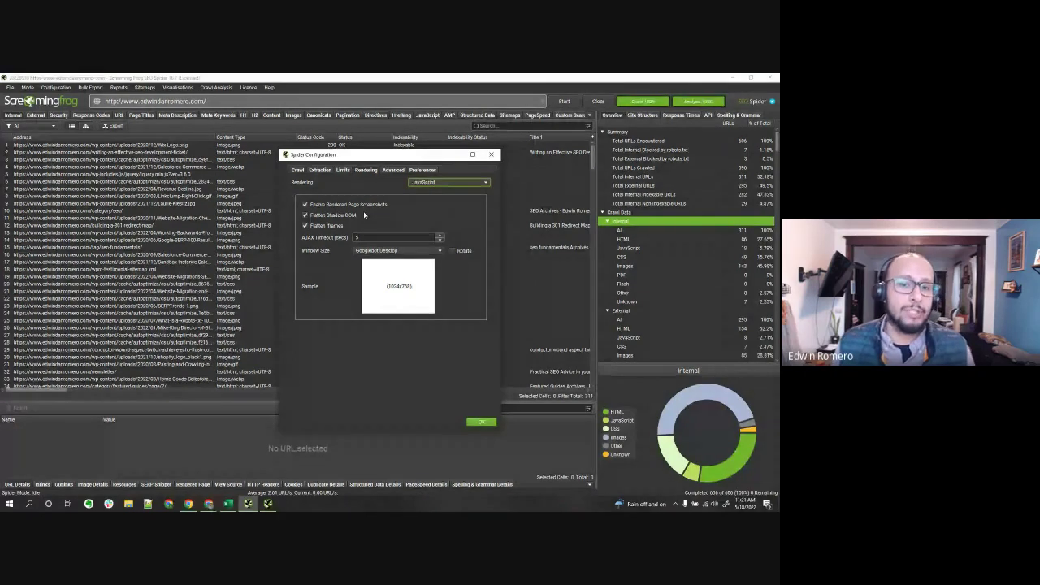
# Review the advanced crawl options and the width and length preferences, and dismiss the Spider configuration without applying changes
pyautogui.click(393, 170)
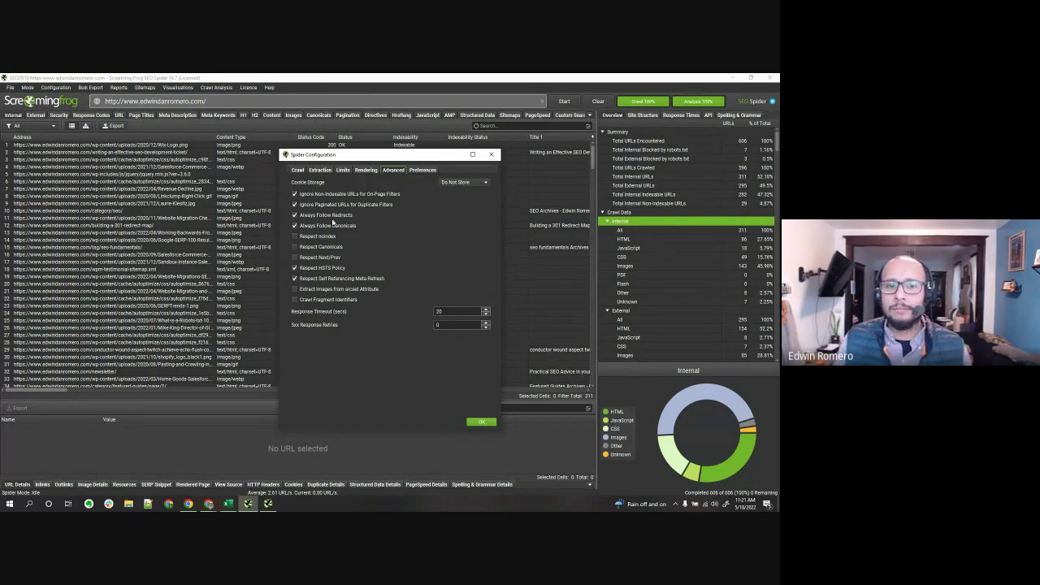
pyautogui.moveTo(331, 217)
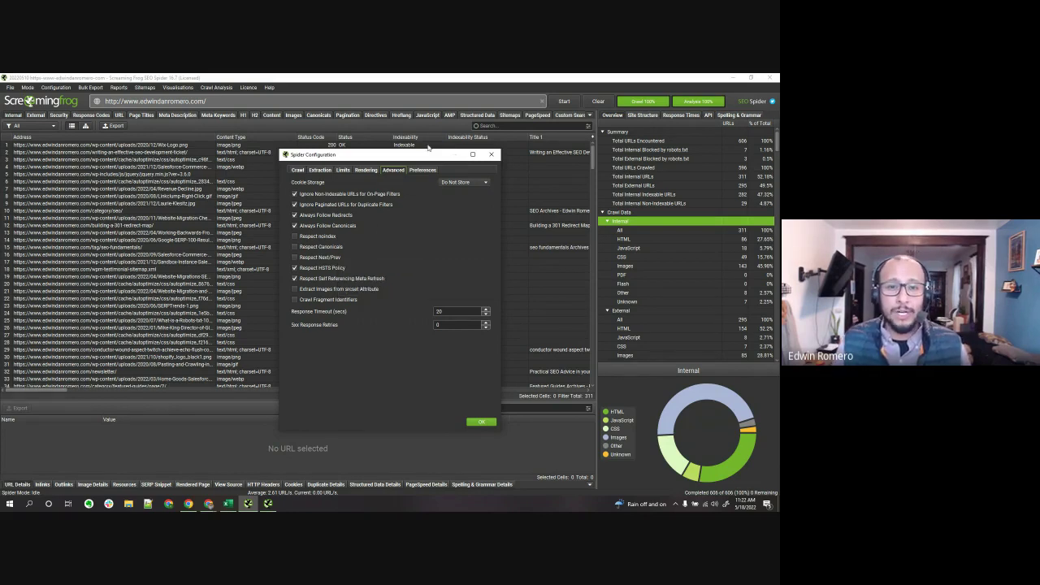
pyautogui.moveTo(425, 155); pyautogui.dragTo(251, 158)
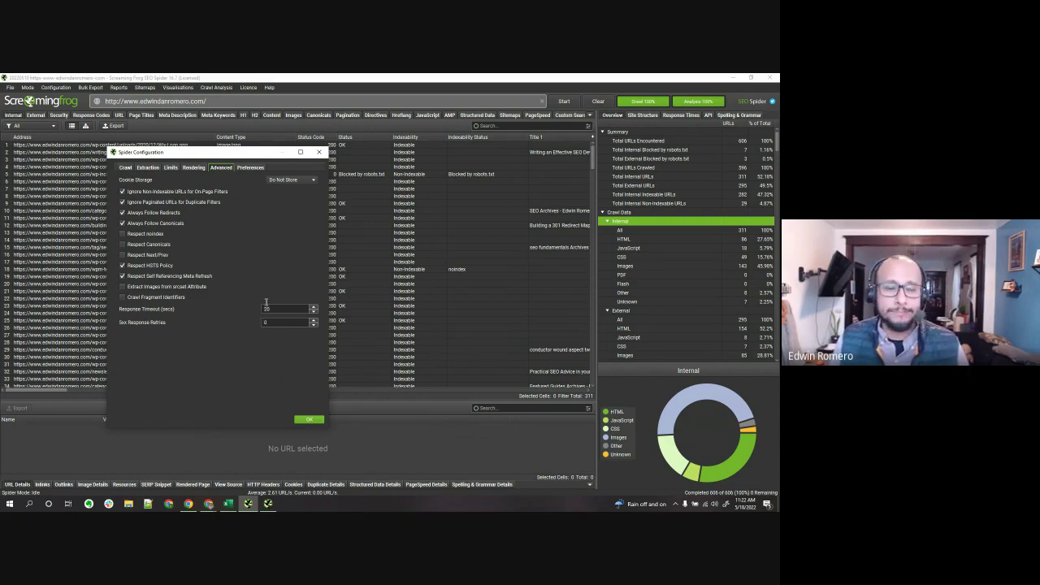
pyautogui.click(251, 169)
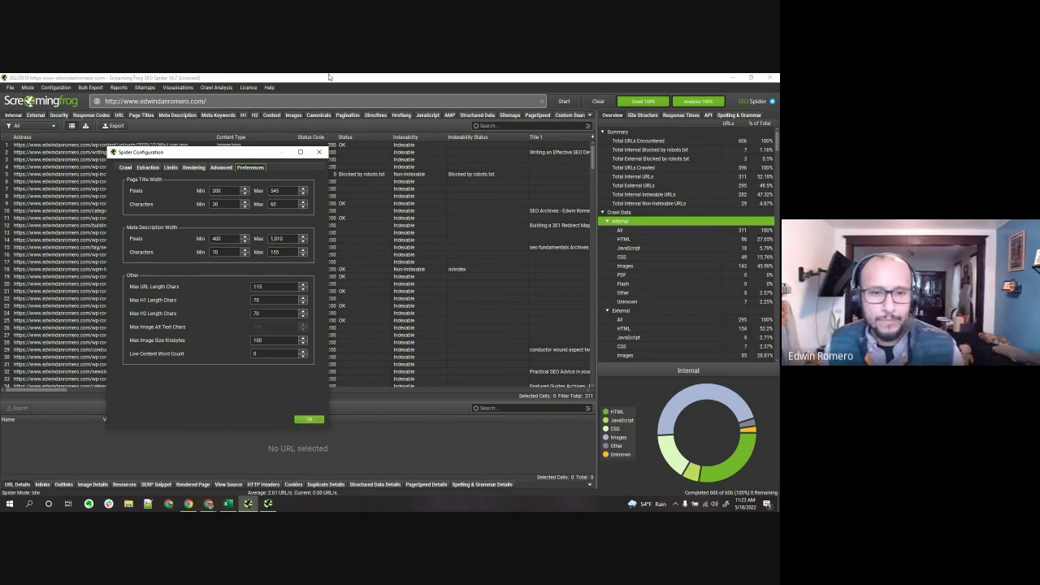
pyautogui.click(319, 152)
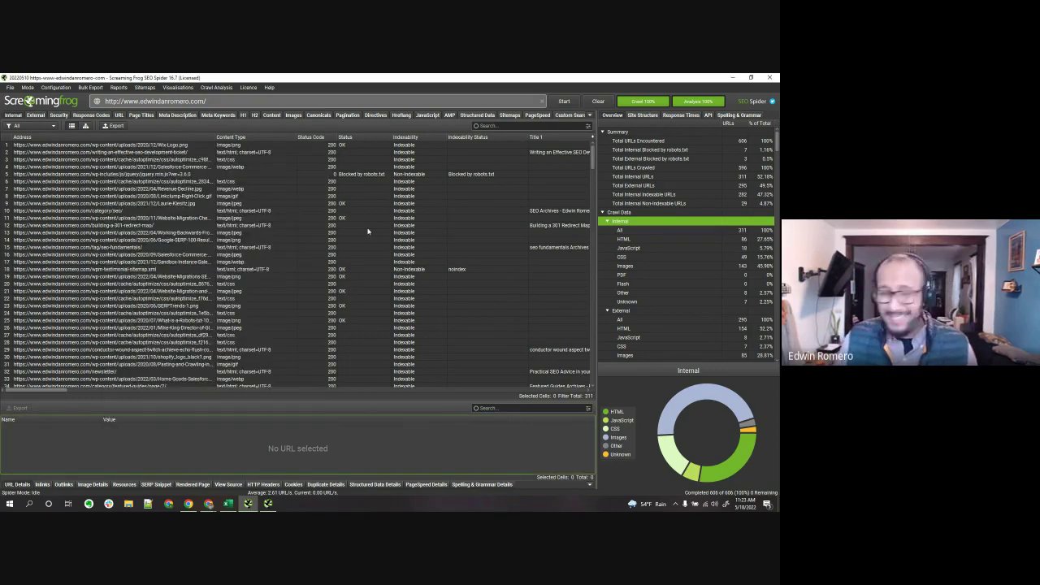
pyautogui.click(56, 87)
pyautogui.moveTo(62, 107)
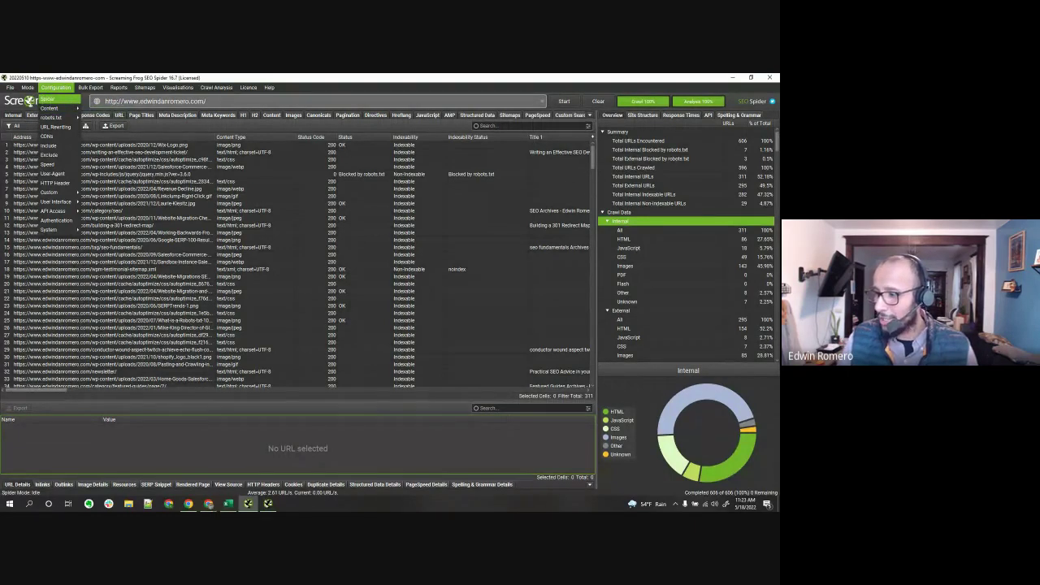
pyautogui.hotkey('alt', 'Tab')
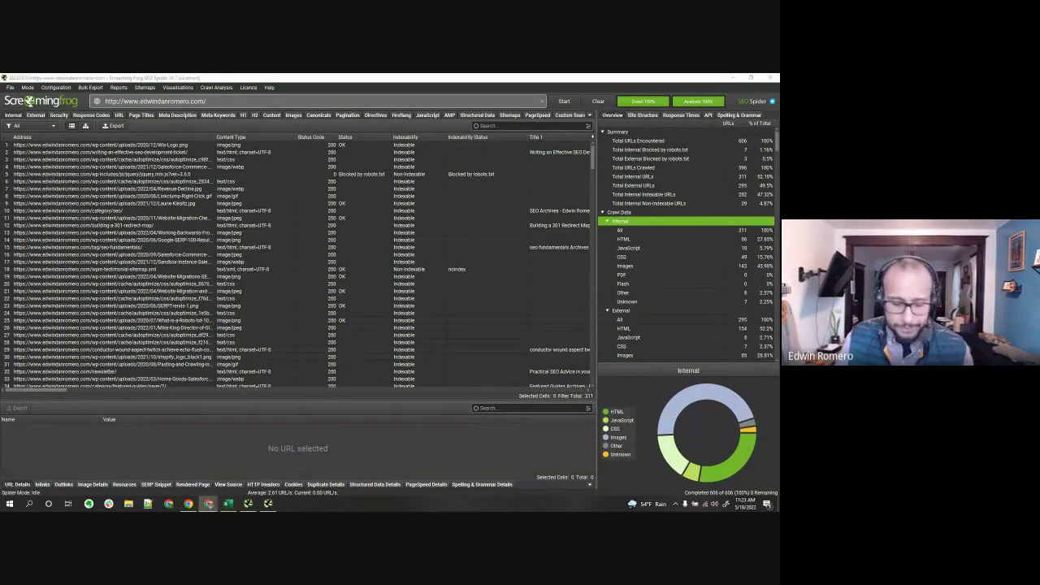
# In the content duplicates settings, try enabling Near Duplicates, highlight the similarity threshold, and dismiss the dialog without applying changes
pyautogui.click(65, 87)
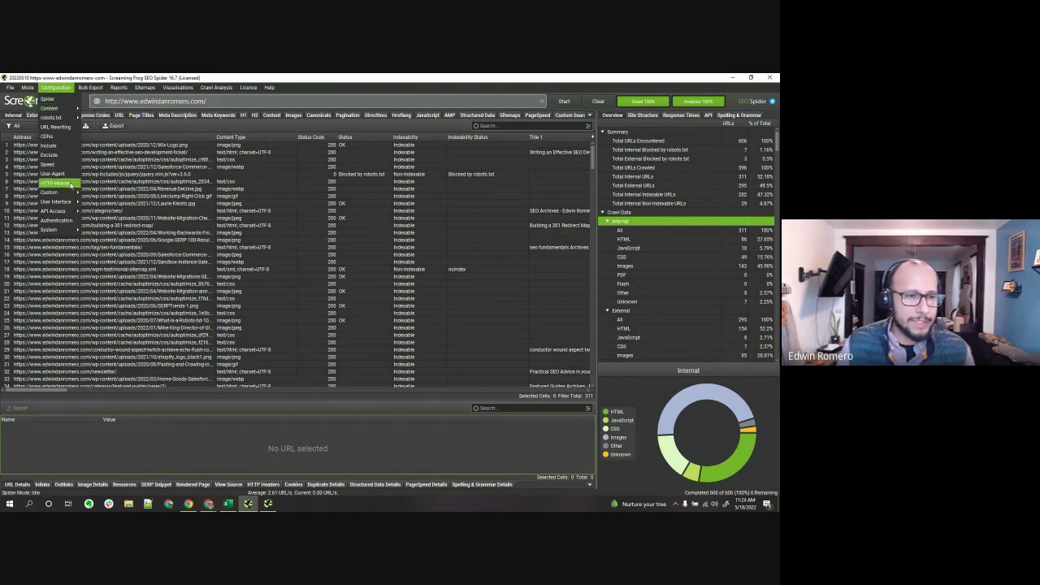
pyautogui.moveTo(71, 192)
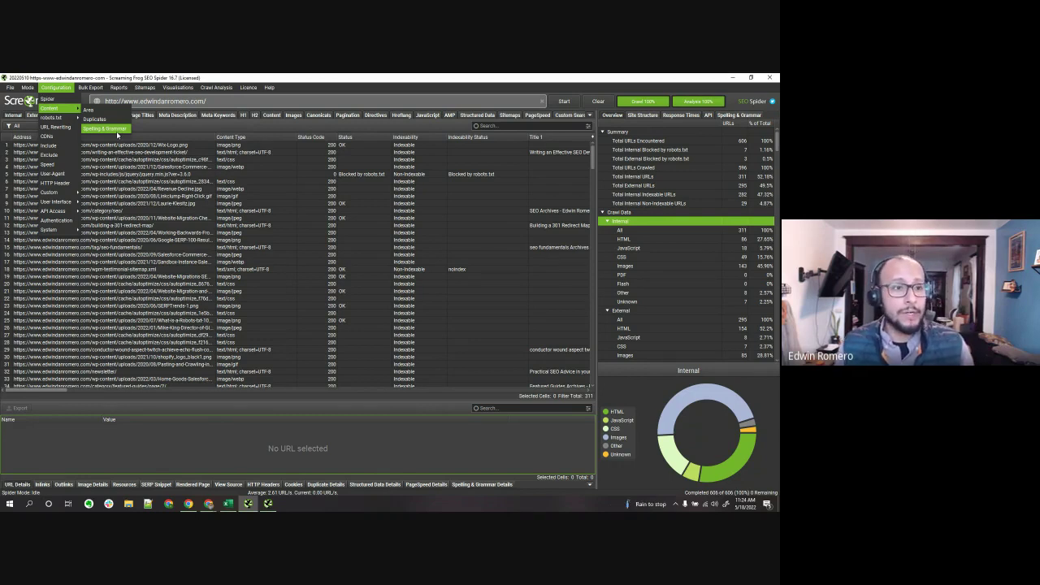
pyautogui.click(114, 123)
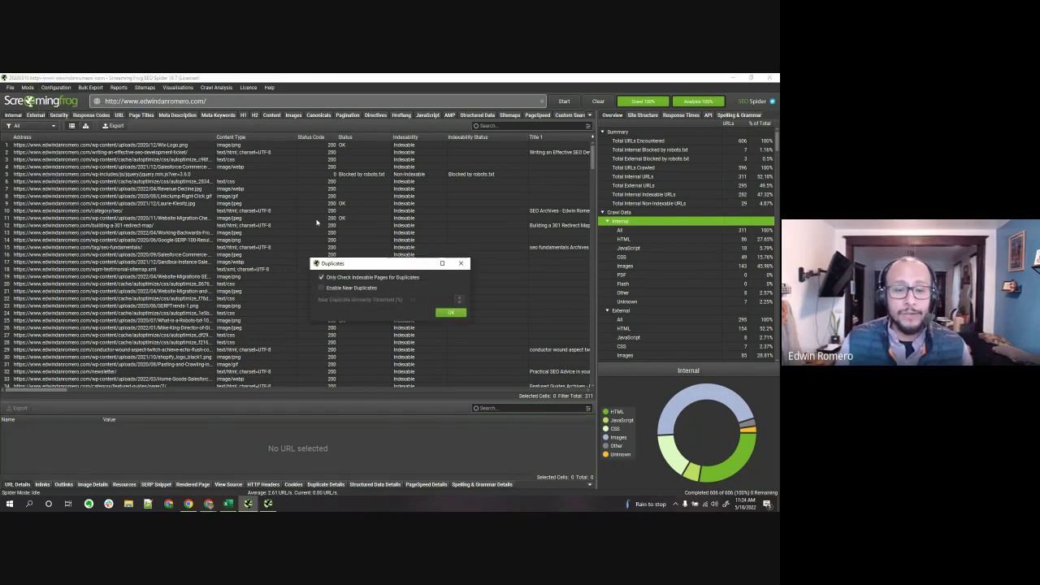
pyautogui.click(352, 289)
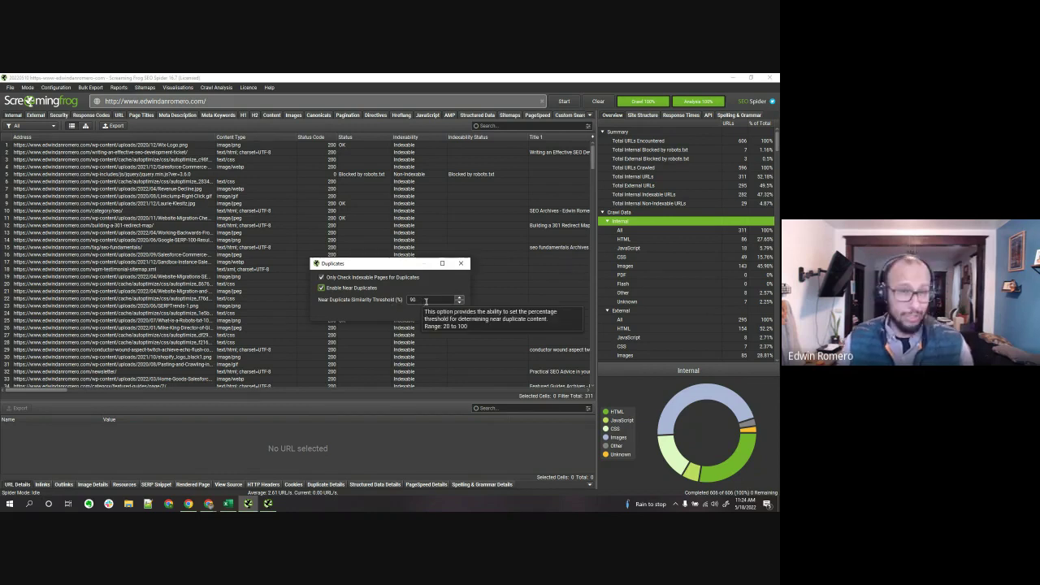
pyautogui.doubleClick(419, 300)
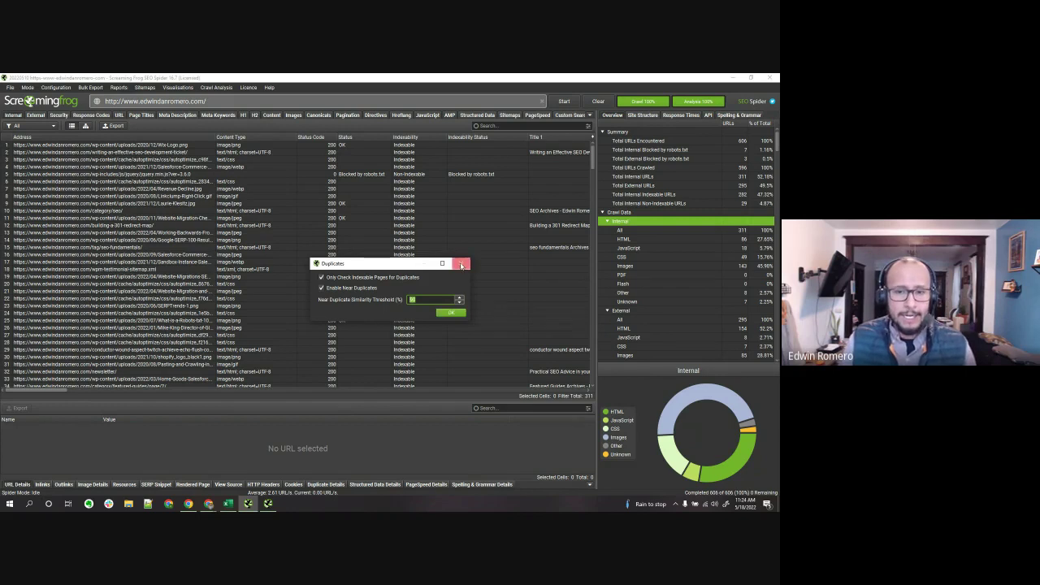
pyautogui.click(460, 264)
# Examine the respect and ignore options in the robots.txt settings, and dismiss them without changes
pyautogui.click(55, 86)
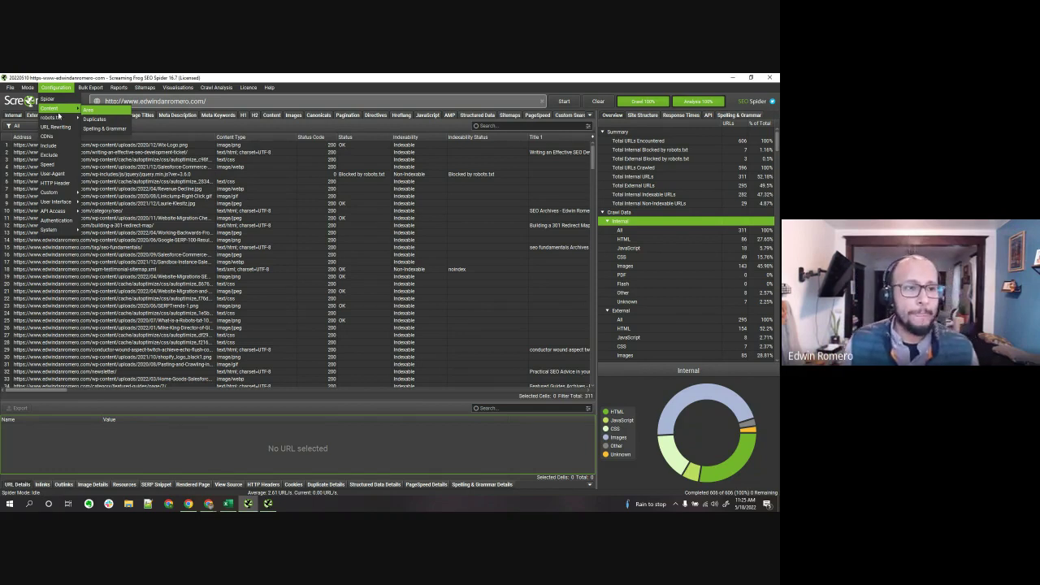
pyautogui.moveTo(59, 119)
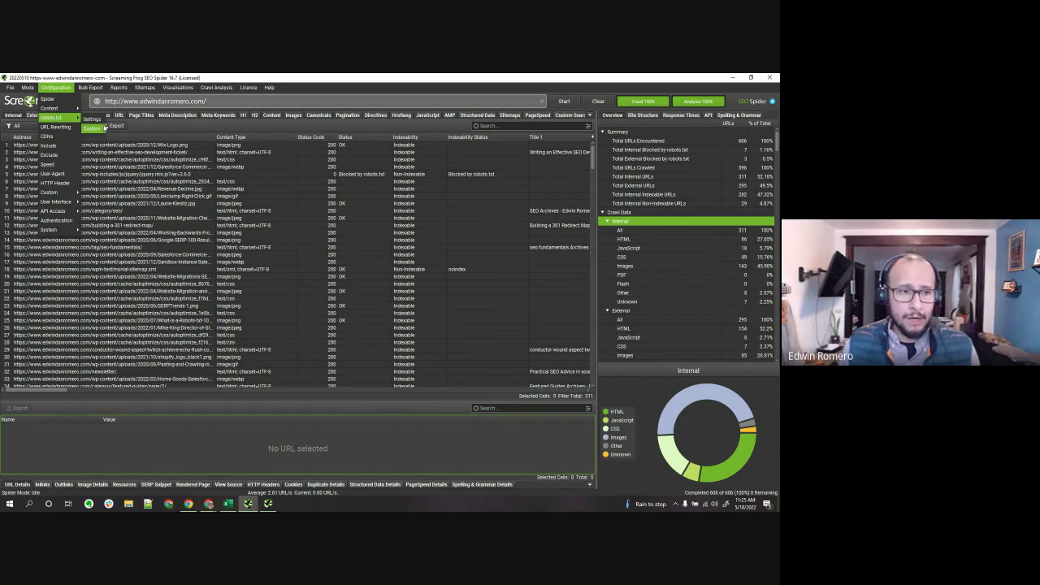
pyautogui.click(92, 120)
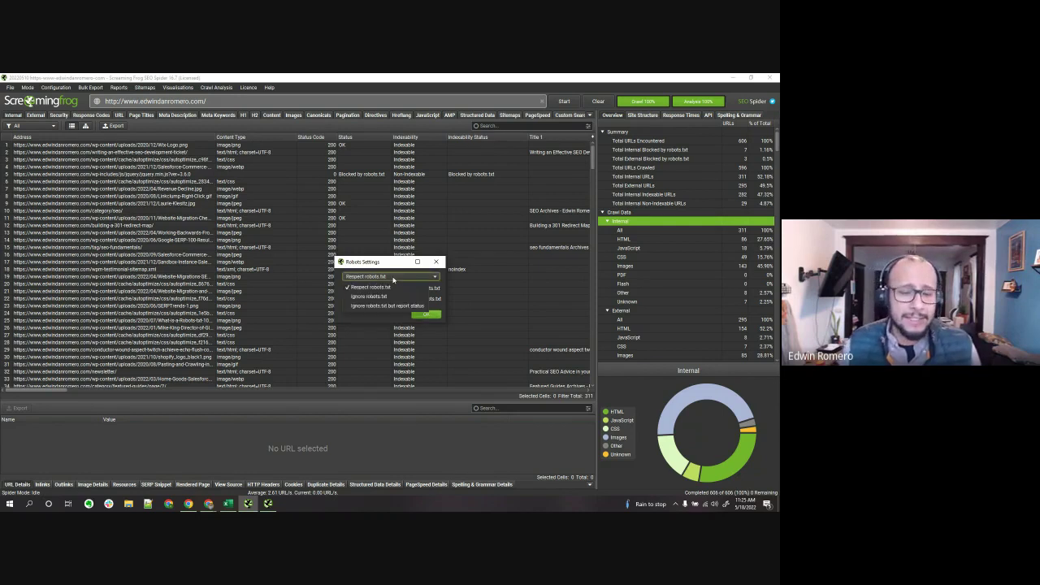
pyautogui.click(394, 278)
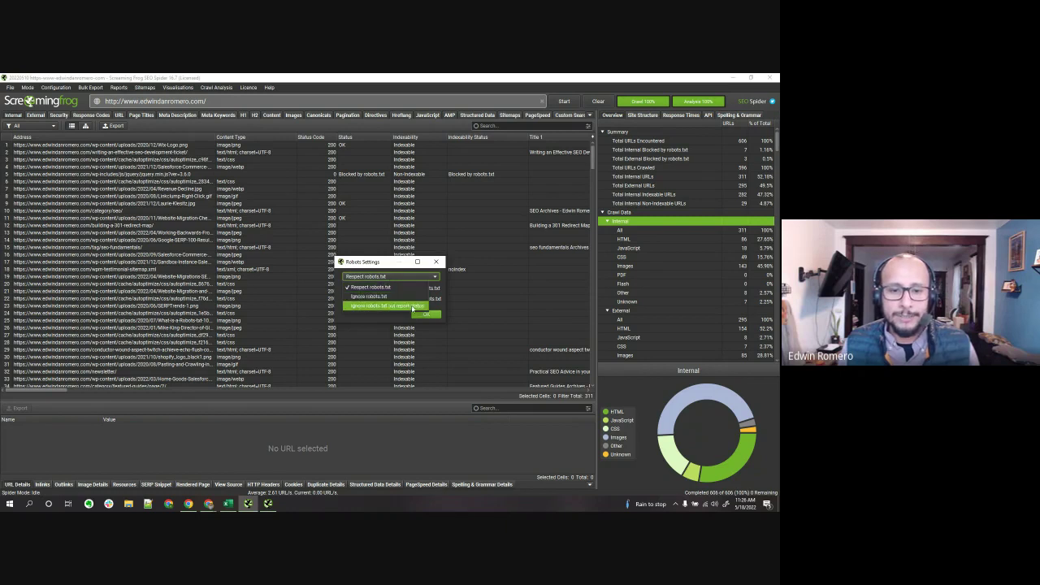
pyautogui.click(436, 264)
pyautogui.click(437, 264)
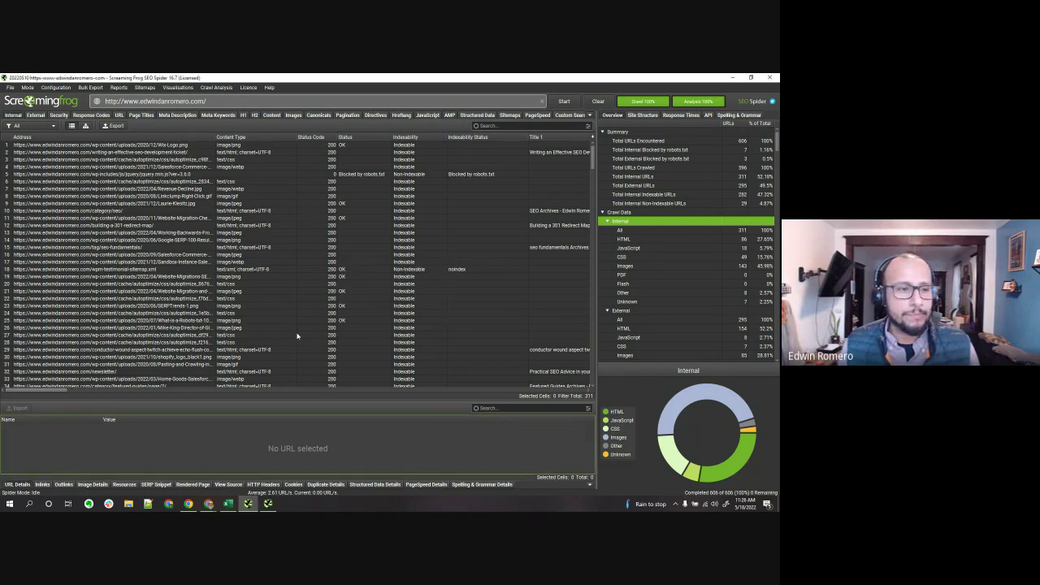
# In the custom robots.txt configuration, add the crawled website as a subdomain to load its robots.txt file
pyautogui.click(55, 86)
pyautogui.moveTo(63, 109)
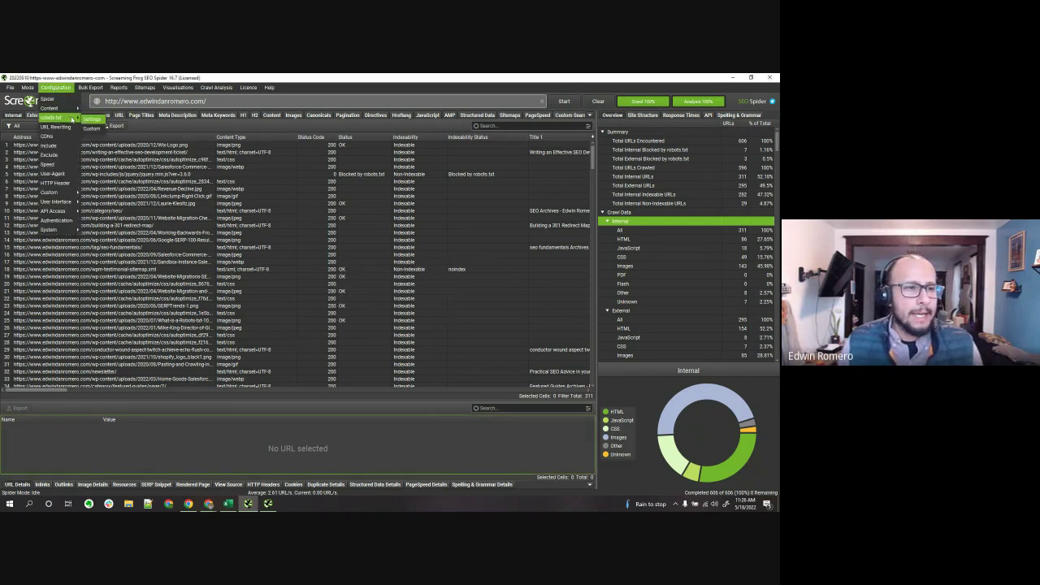
pyautogui.click(93, 127)
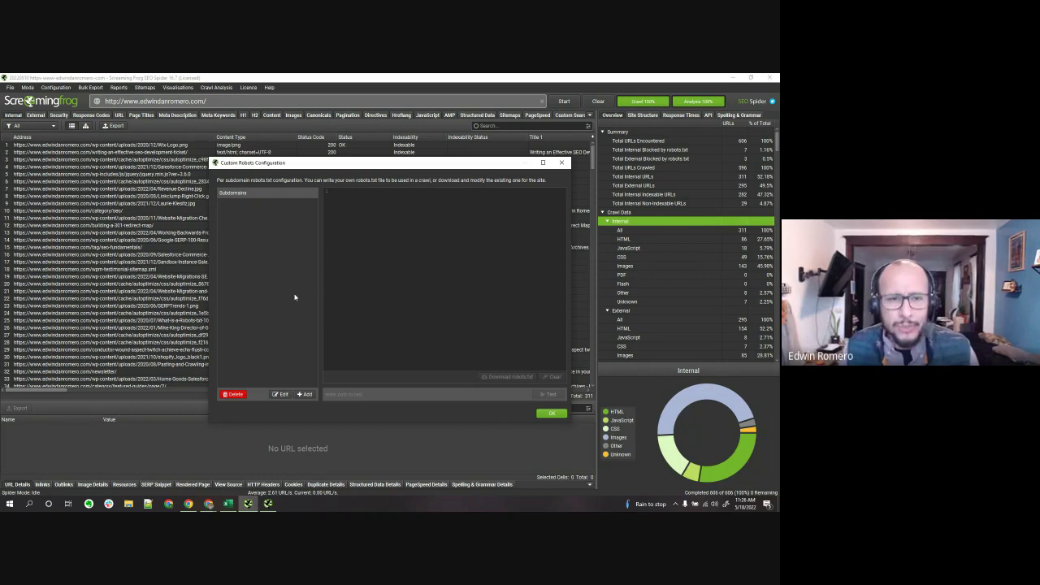
pyautogui.click(304, 393)
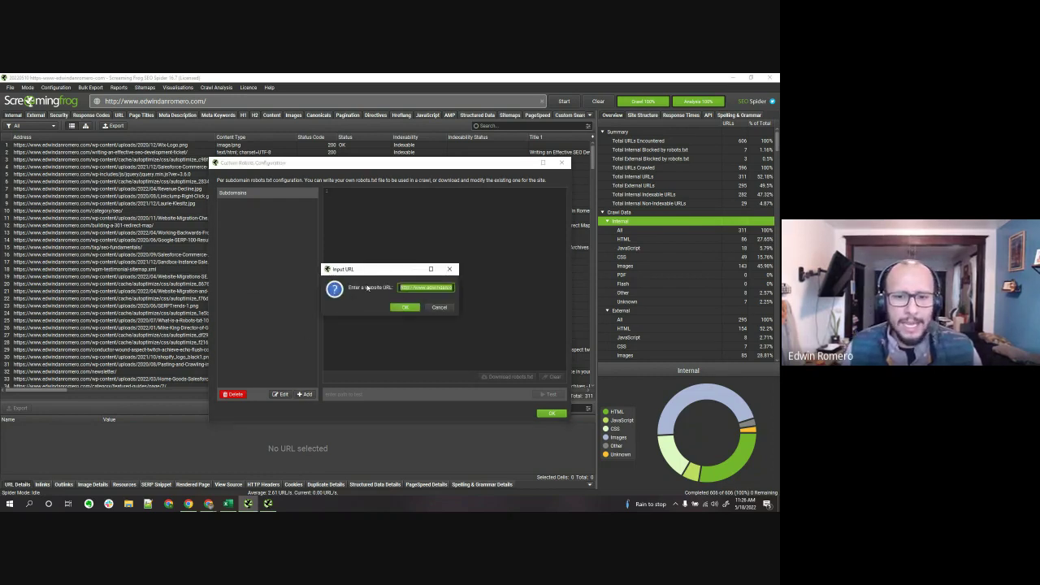
pyautogui.click(400, 308)
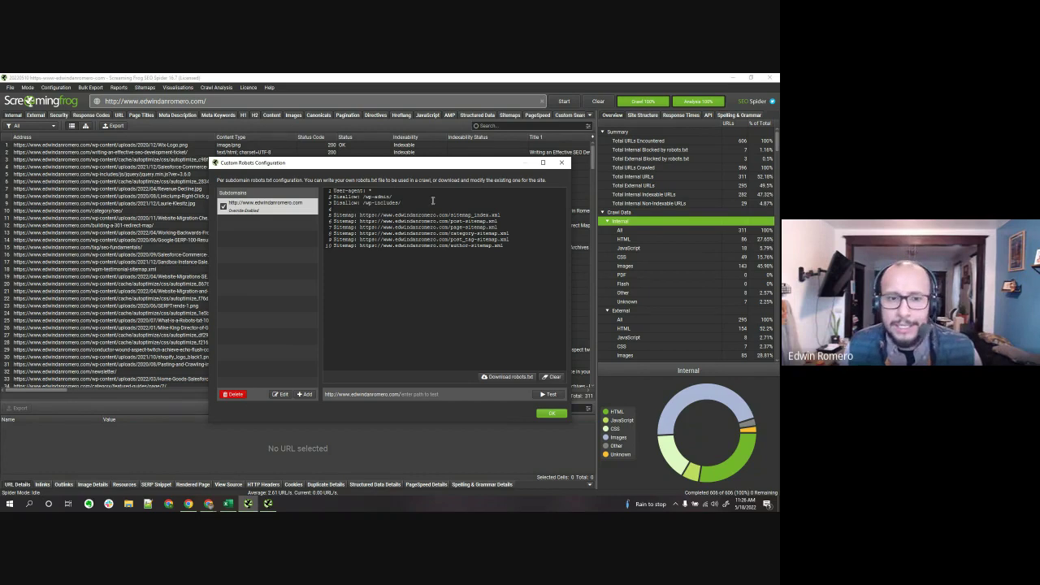
# Replace the /wp-admin/ and /wp-includes/ Disallow rules in the custom robots.txt with a single Disallow: /wp rule
pyautogui.moveTo(423, 201); pyautogui.dragTo(324, 197)
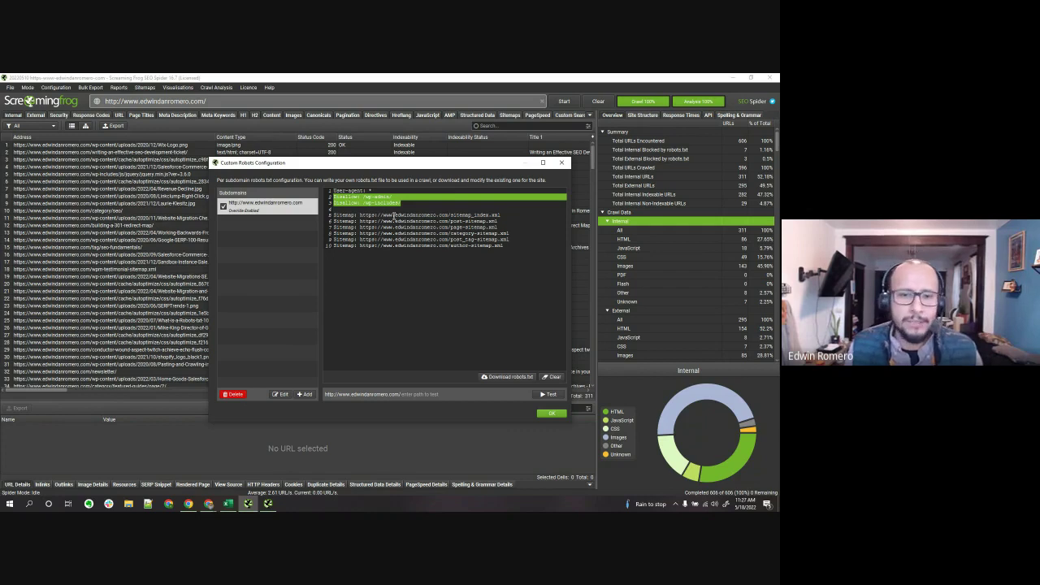
pyautogui.click(403, 206)
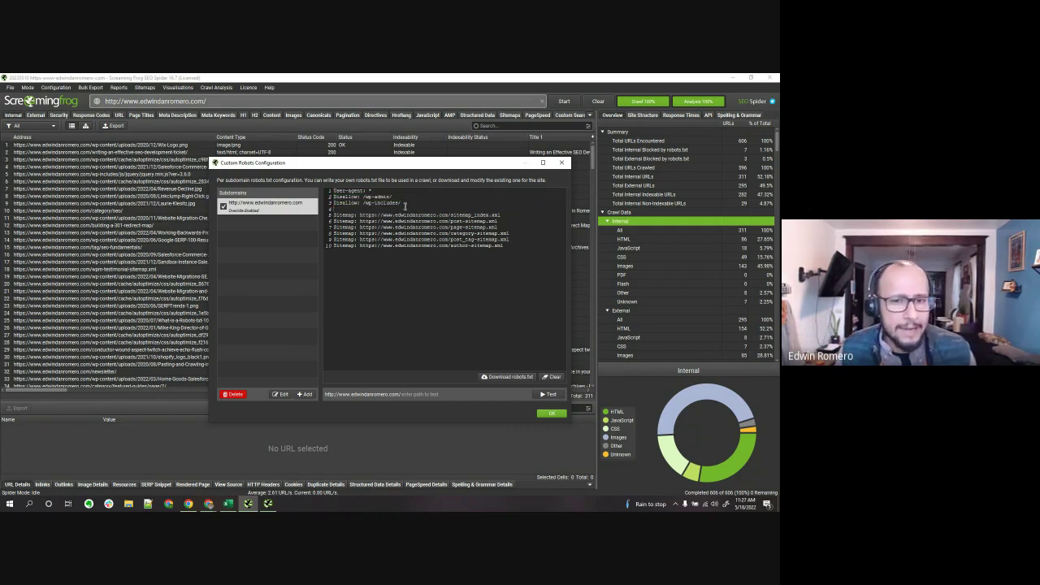
pyautogui.moveTo(404, 206); pyautogui.dragTo(375, 196)
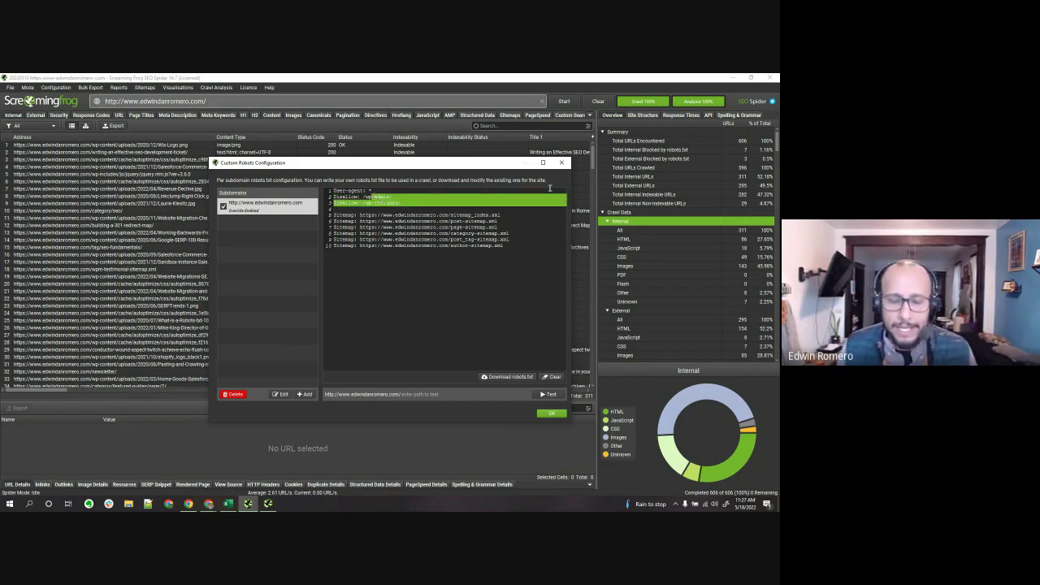
pyautogui.press('BackSpace')
pyautogui.press('Return')
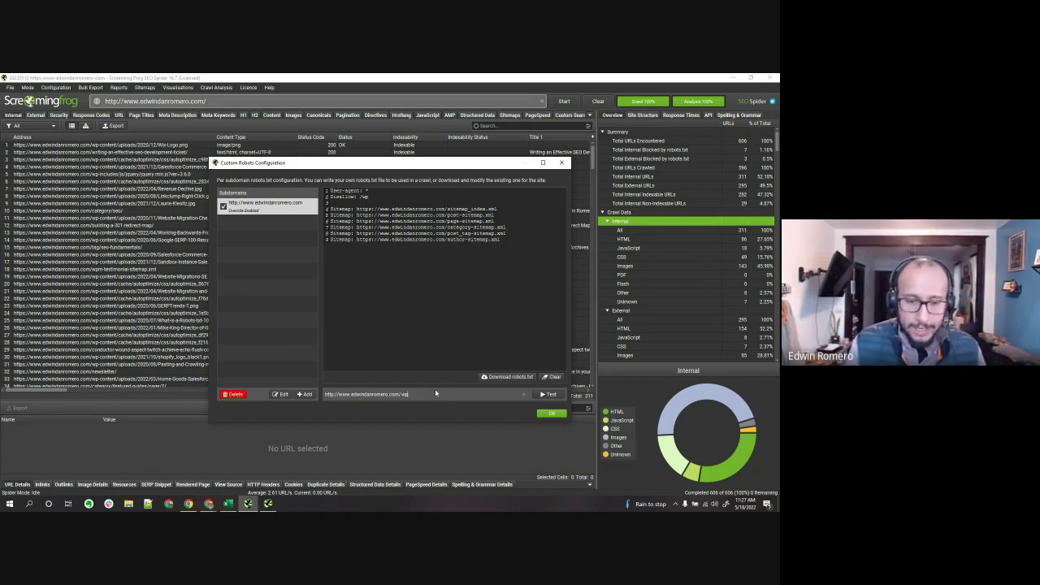
# Test the path /wp-best-practices/ against the edited robots.txt rules, and dismiss the custom robots configuration without applying it
pyautogui.write('-best')
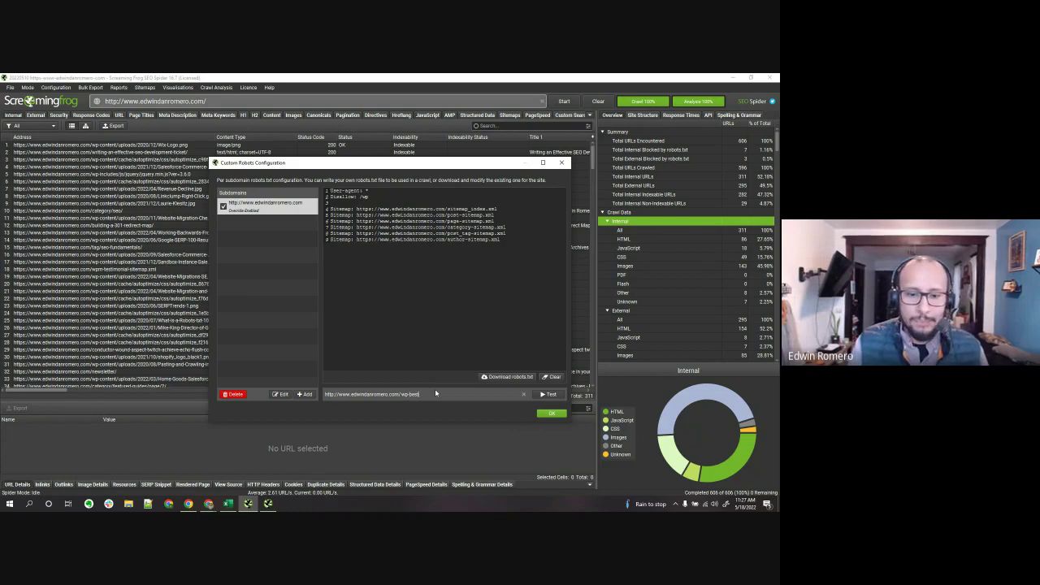
pyautogui.write('-practices/')
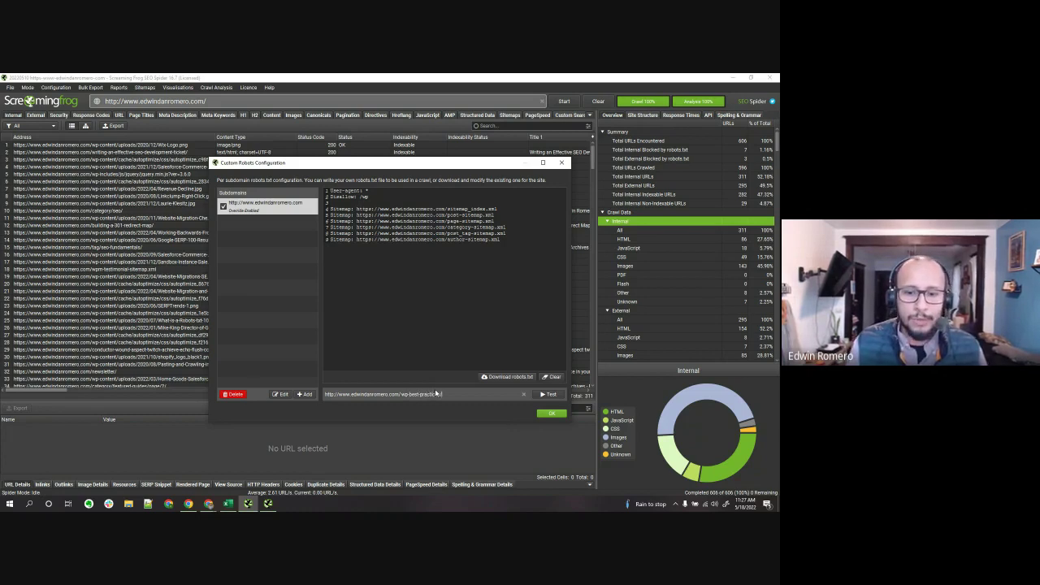
pyautogui.click(550, 395)
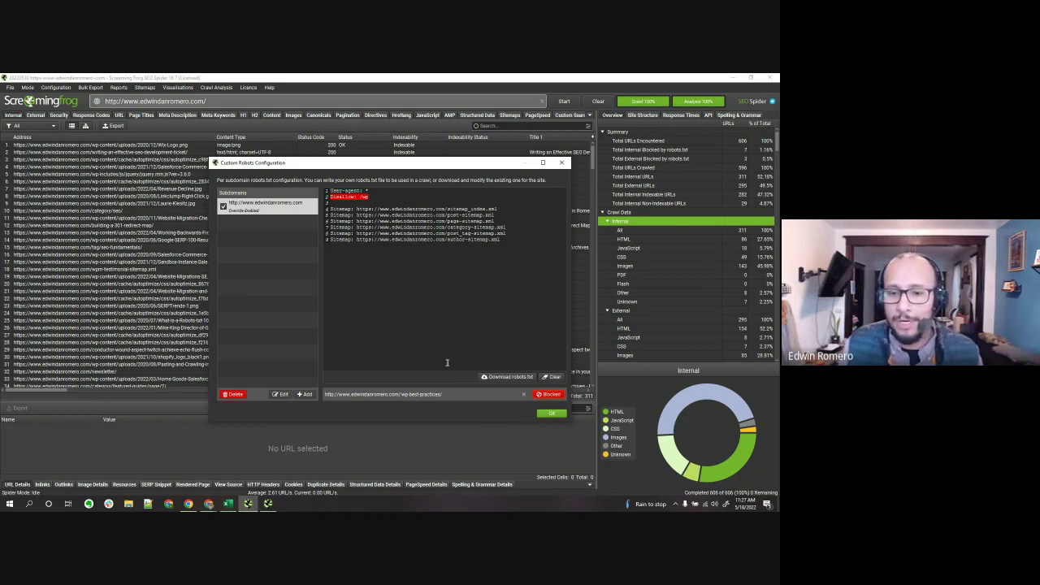
pyautogui.click(562, 165)
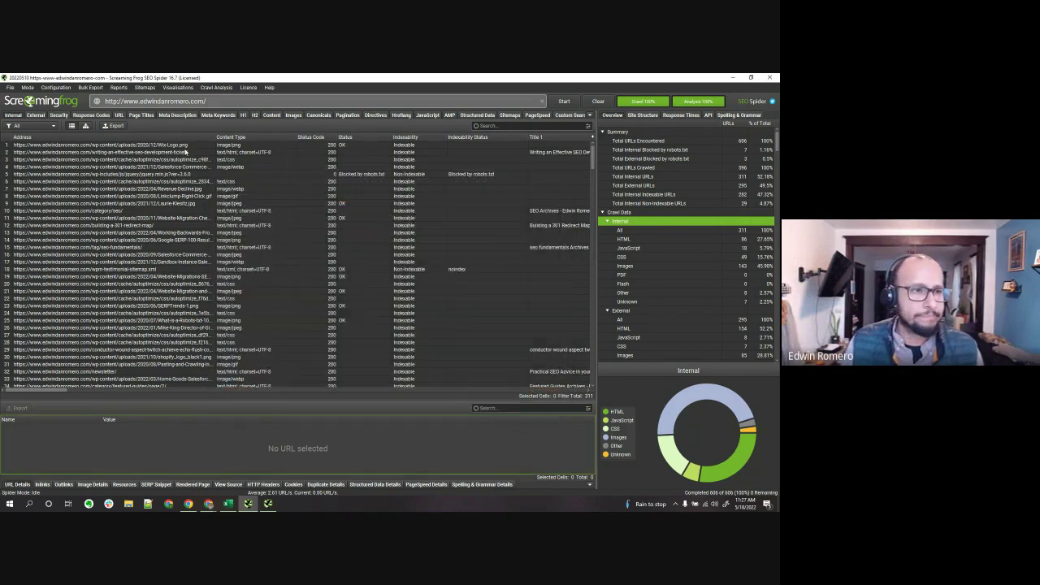
# Review the parameter removal and regex replace options for URL rewriting, and enable lowercasing of discovered URLs
pyautogui.click(56, 87)
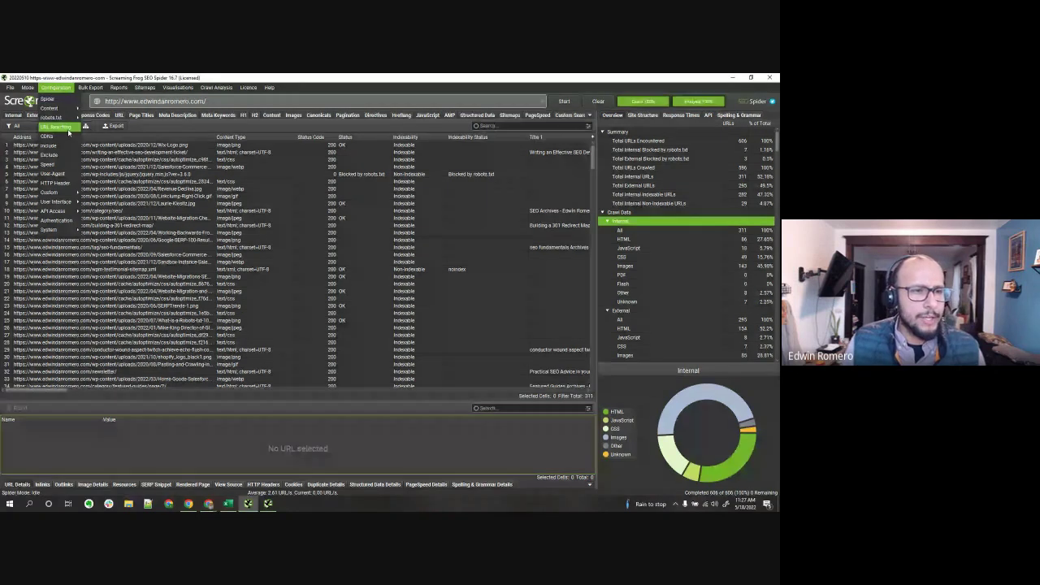
pyautogui.click(55, 127)
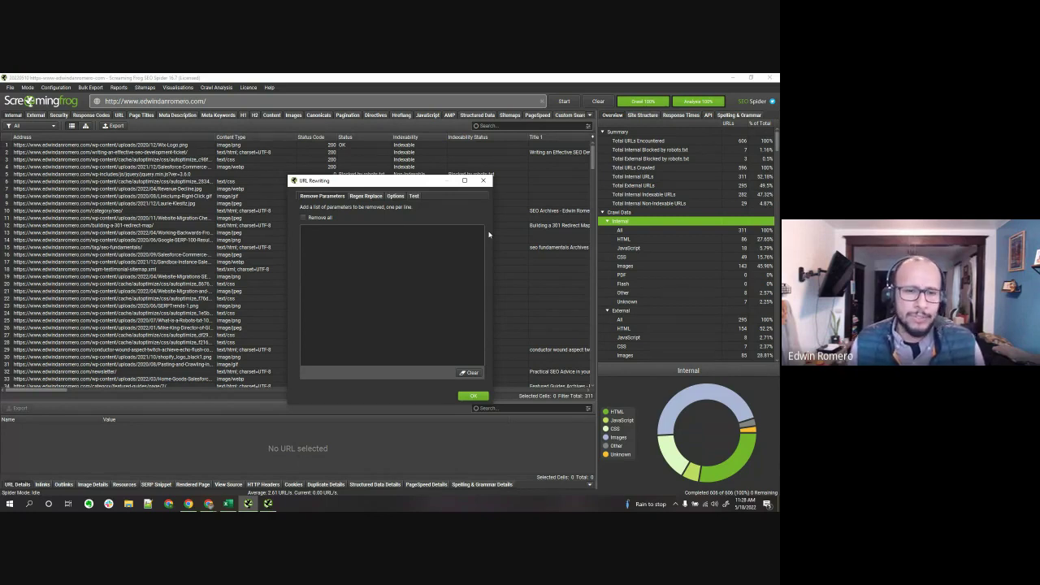
pyautogui.click(366, 196)
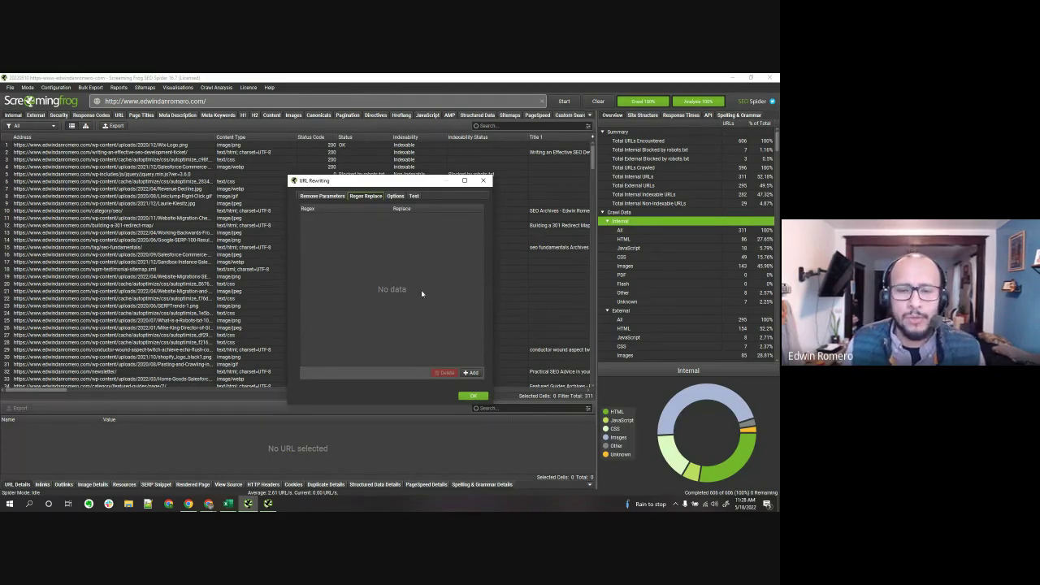
pyautogui.click(395, 196)
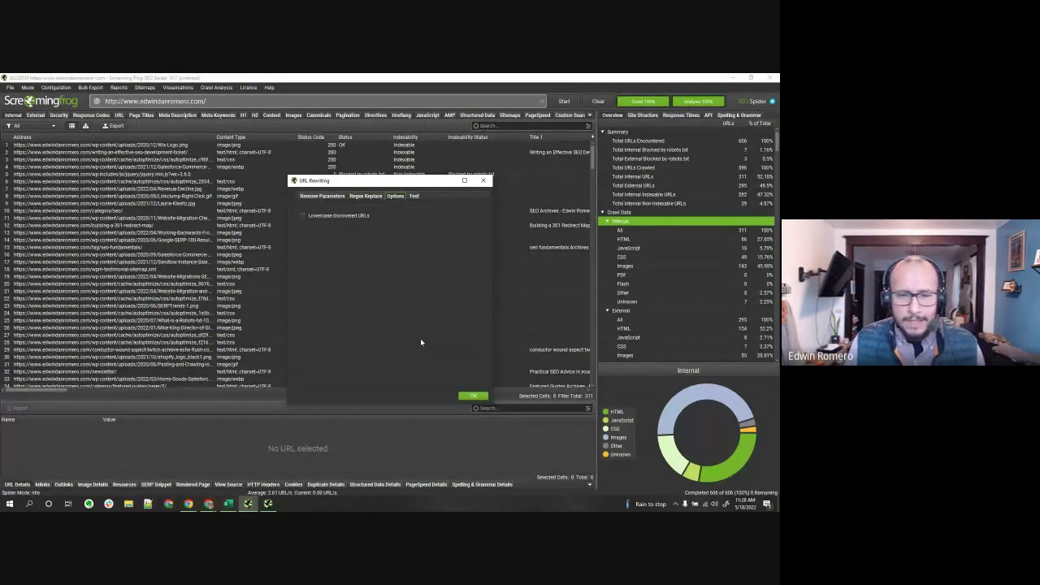
pyautogui.click(303, 215)
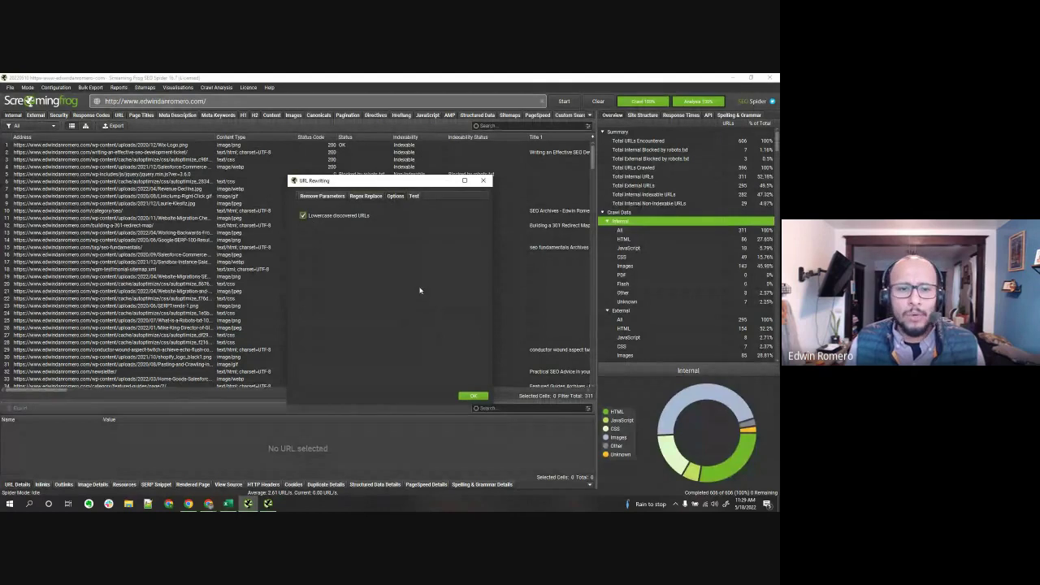
pyautogui.click(412, 197)
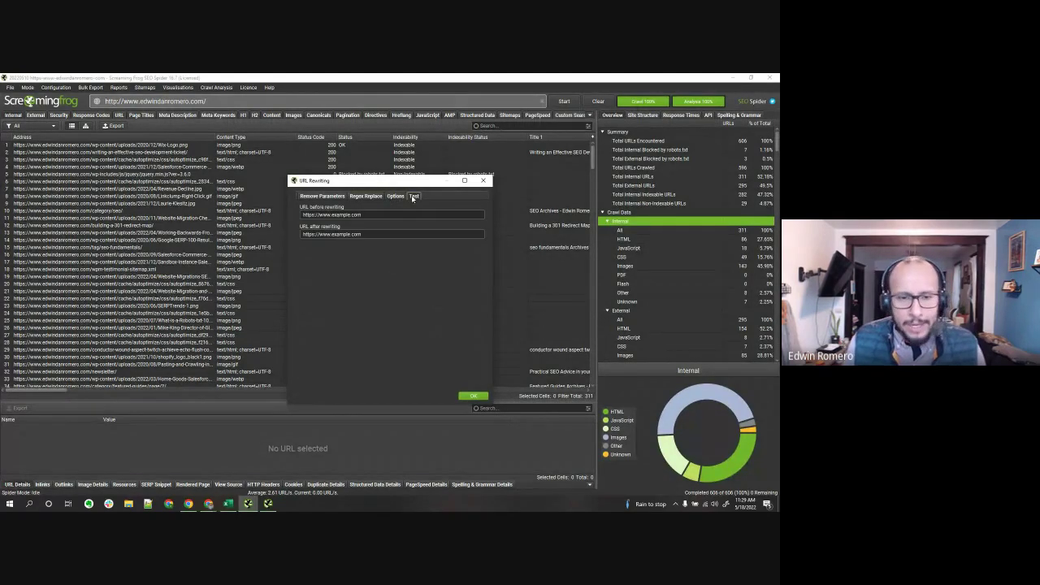
pyautogui.click(403, 216)
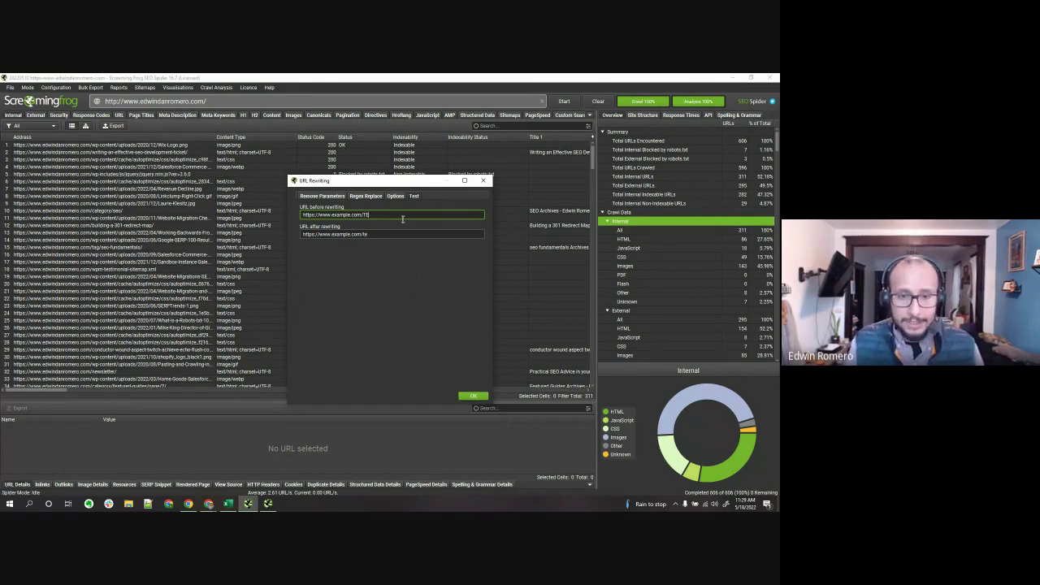
pyautogui.write('ST-SUBFOLDER')
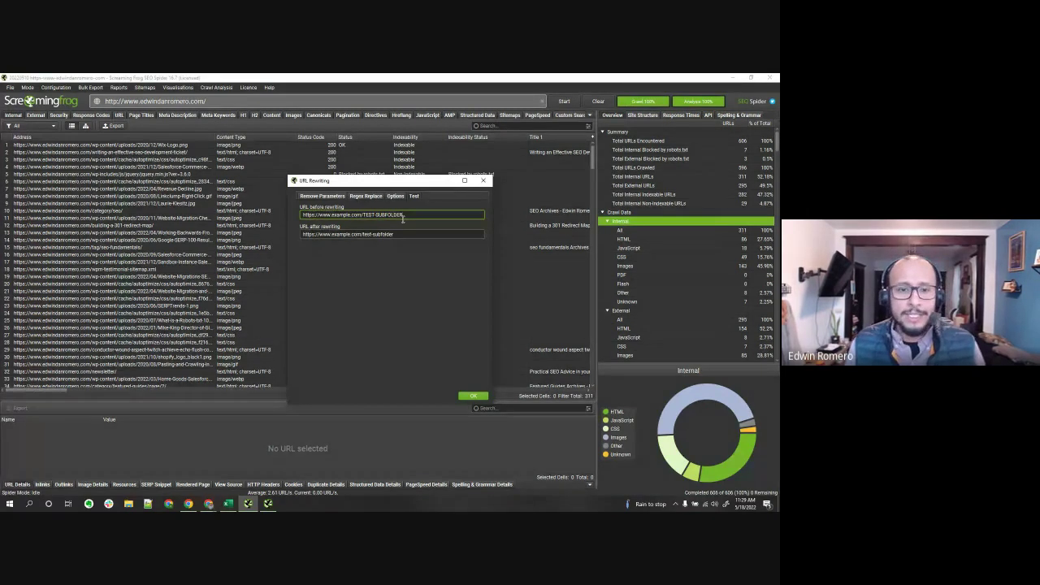
pyautogui.moveTo(414, 234); pyautogui.dragTo(360, 236)
pyautogui.click(359, 238)
pyautogui.hotkey('shift', 'End')
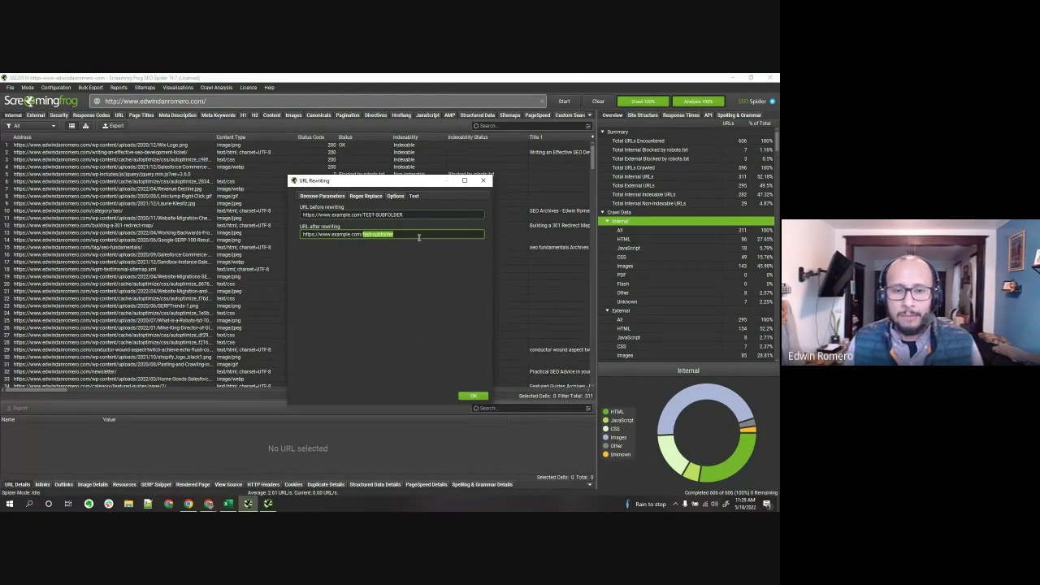
# Review the regex replacement entry form and the rewriting test, and dismiss the URL rewriting configuration without applying it
pyautogui.click(366, 197)
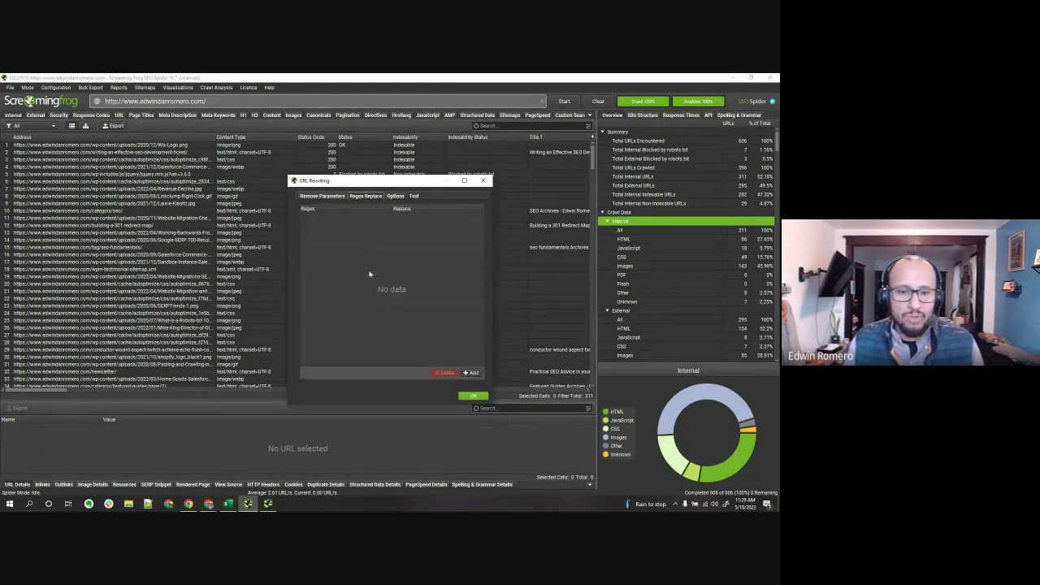
pyautogui.click(471, 373)
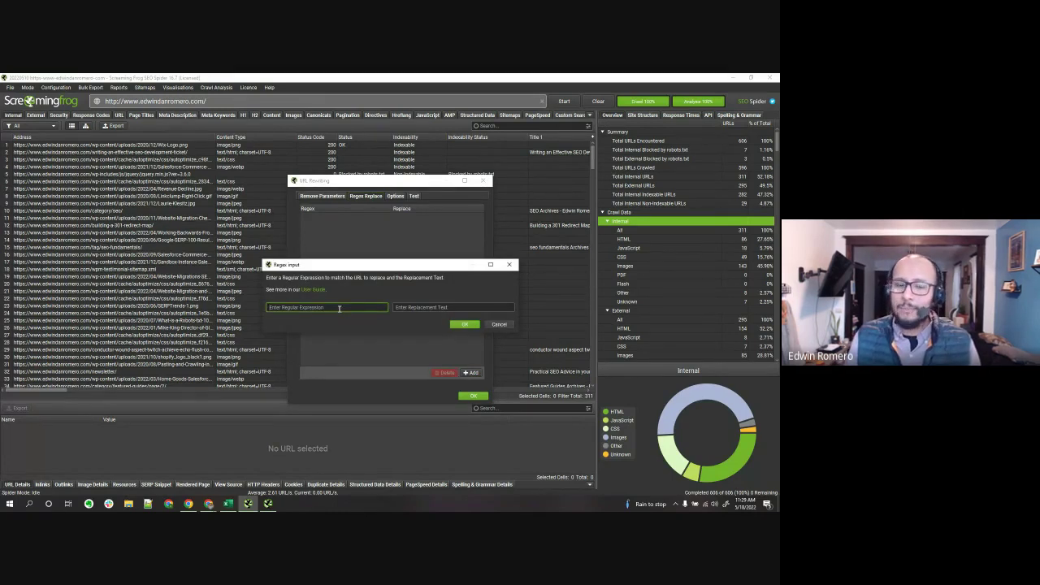
pyautogui.click(510, 266)
pyautogui.click(414, 197)
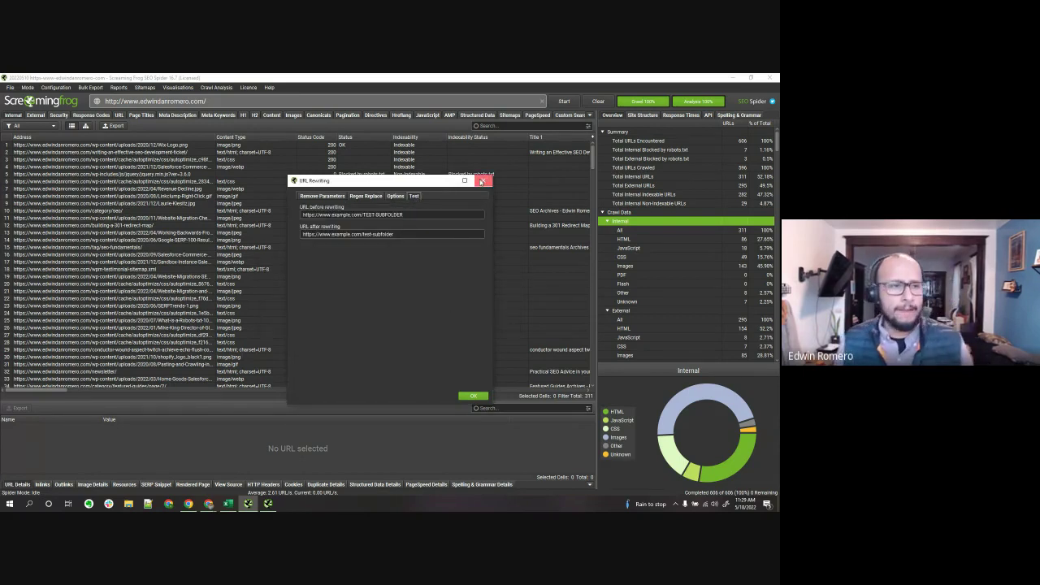
pyautogui.click(481, 181)
# Review the CDN configuration and its URL test, and dismiss it without adding any CDNs
pyautogui.click(55, 87)
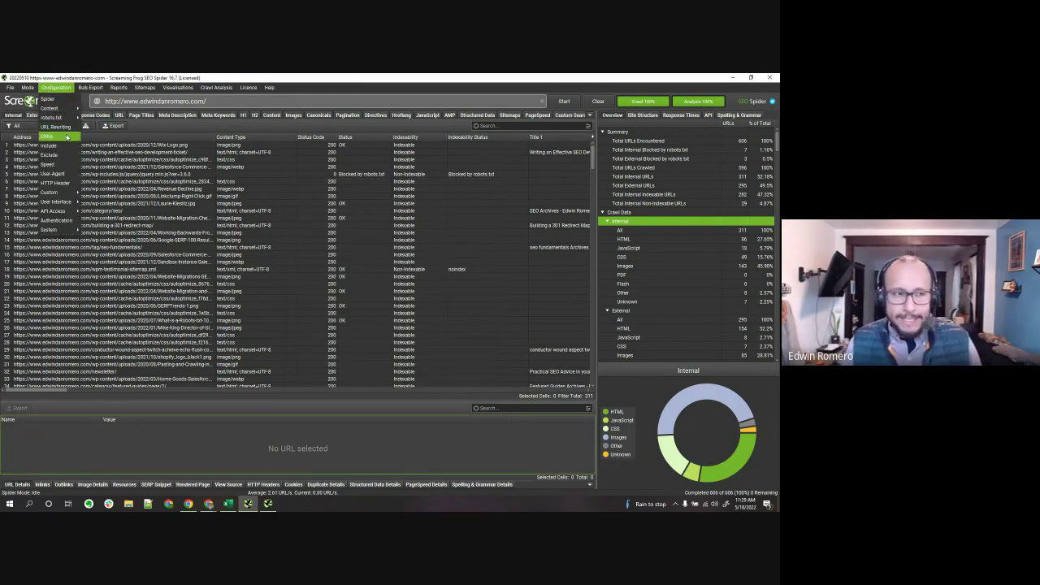
pyautogui.click(67, 137)
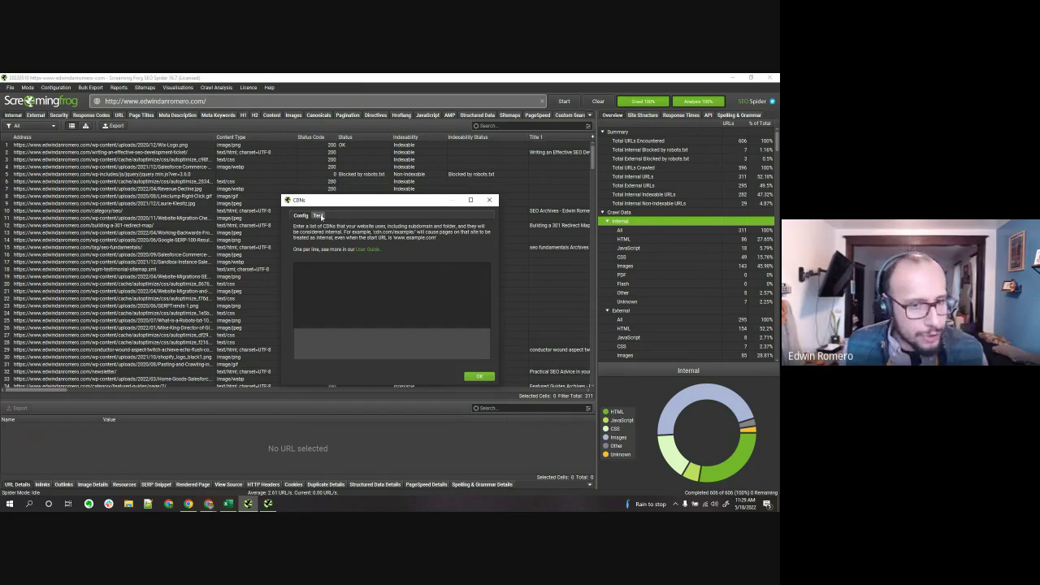
pyautogui.click(320, 216)
pyautogui.click(301, 216)
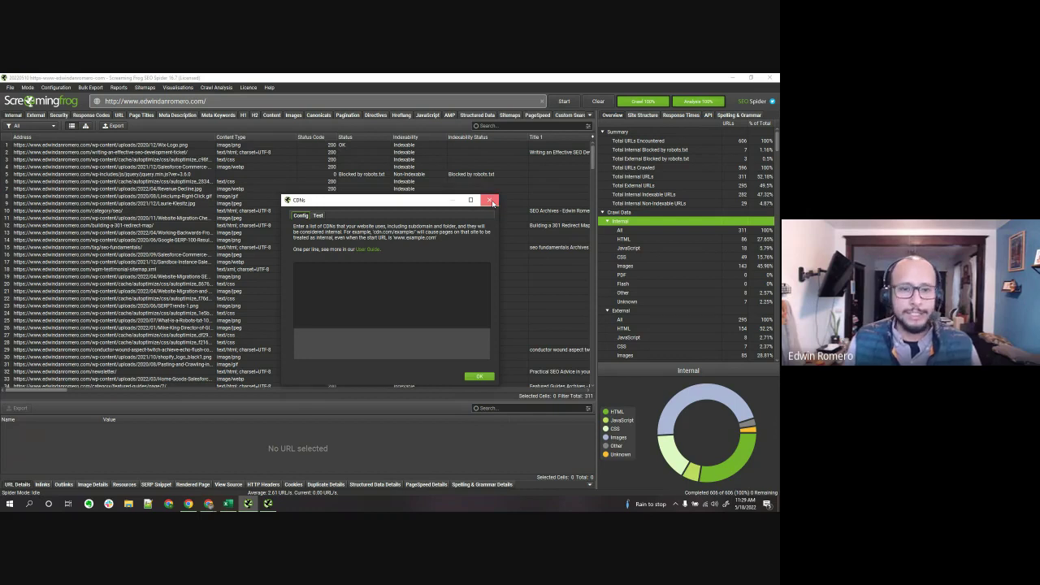
pyautogui.click(490, 201)
# Review the include URL patterns configuration and its URL test, and dismiss it without adding any patterns
pyautogui.click(55, 87)
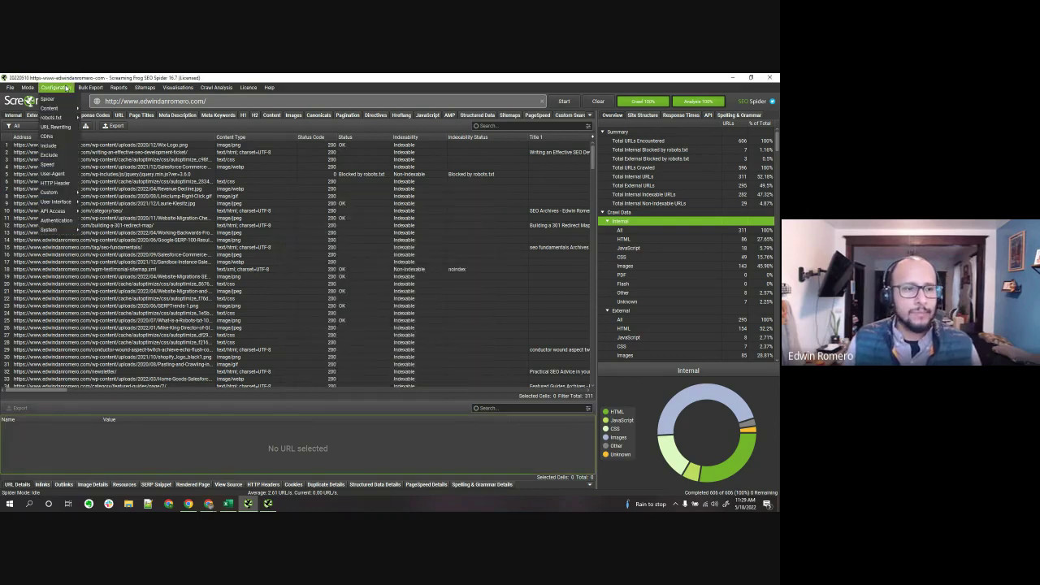
pyautogui.click(69, 149)
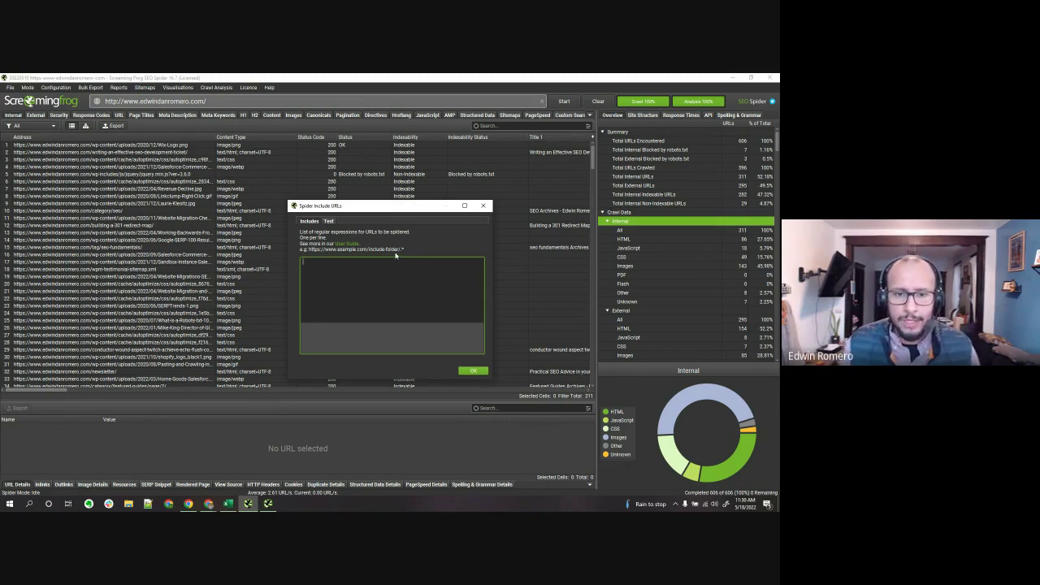
pyautogui.click(398, 251)
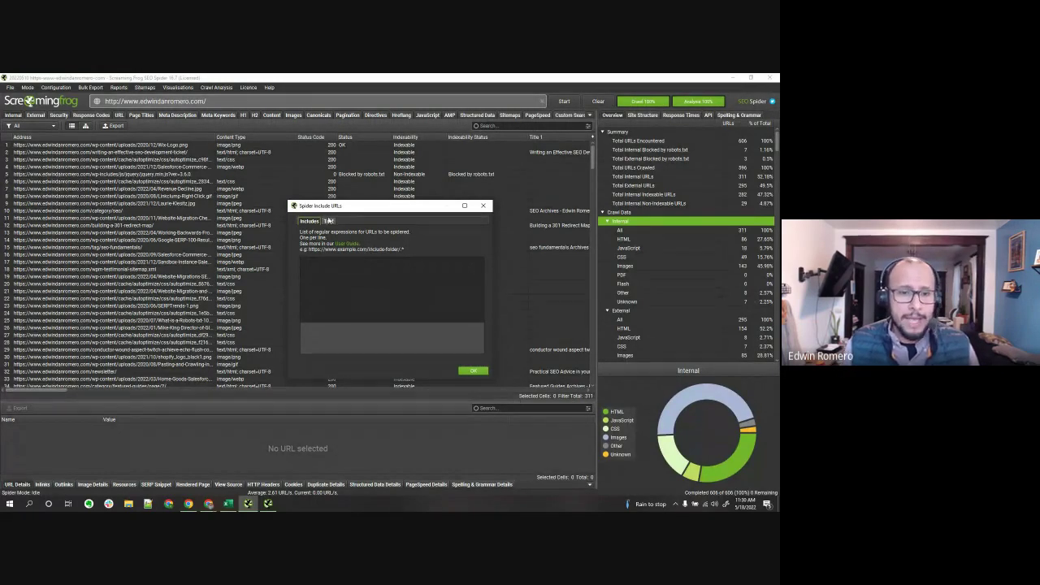
pyautogui.click(328, 221)
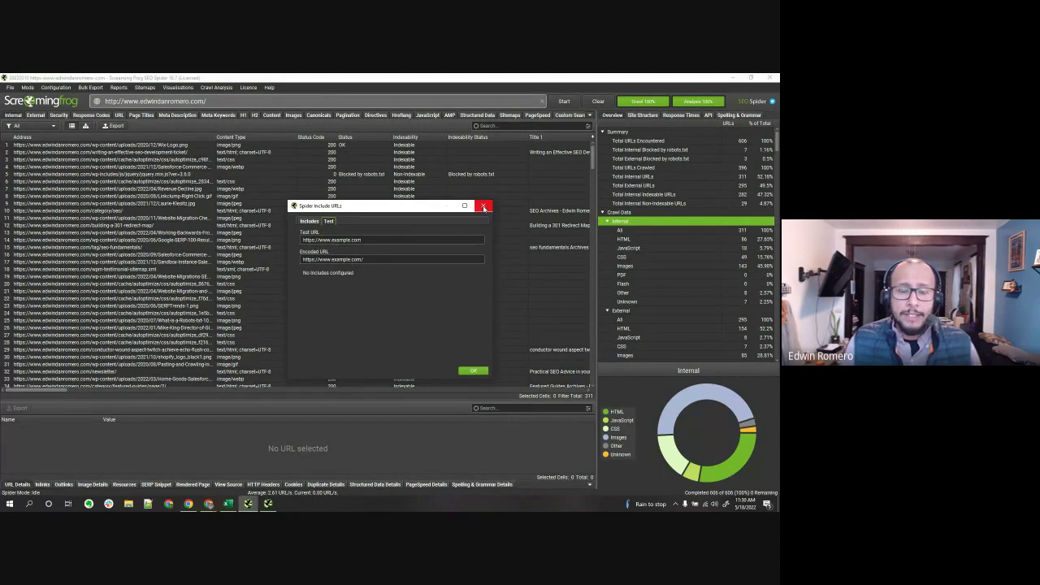
pyautogui.click(483, 208)
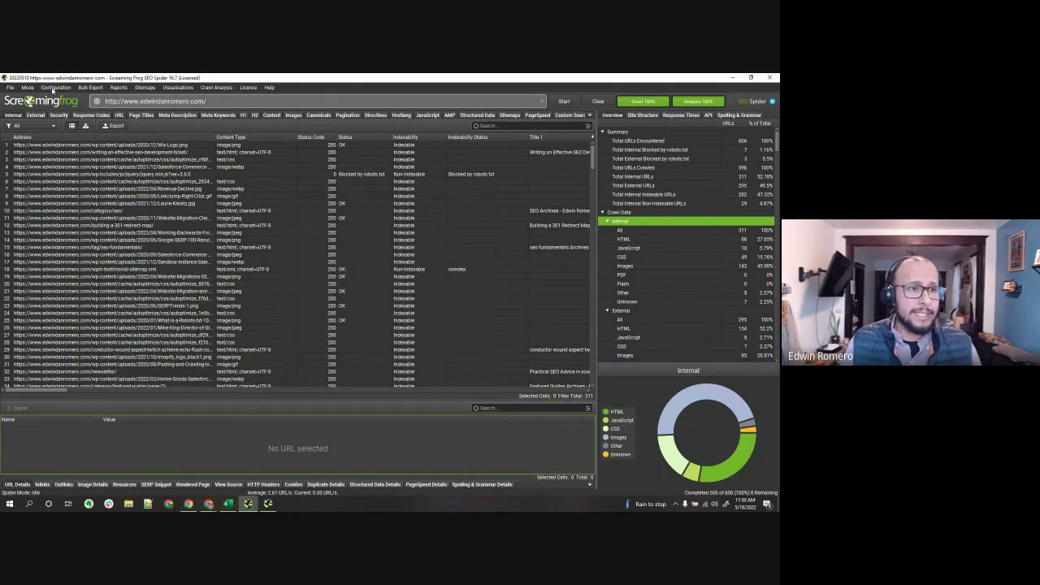
# Review the exclude list configuration for URLs that should not be crawled, and dismiss it without adding any patterns
pyautogui.click(55, 86)
pyautogui.click(49, 155)
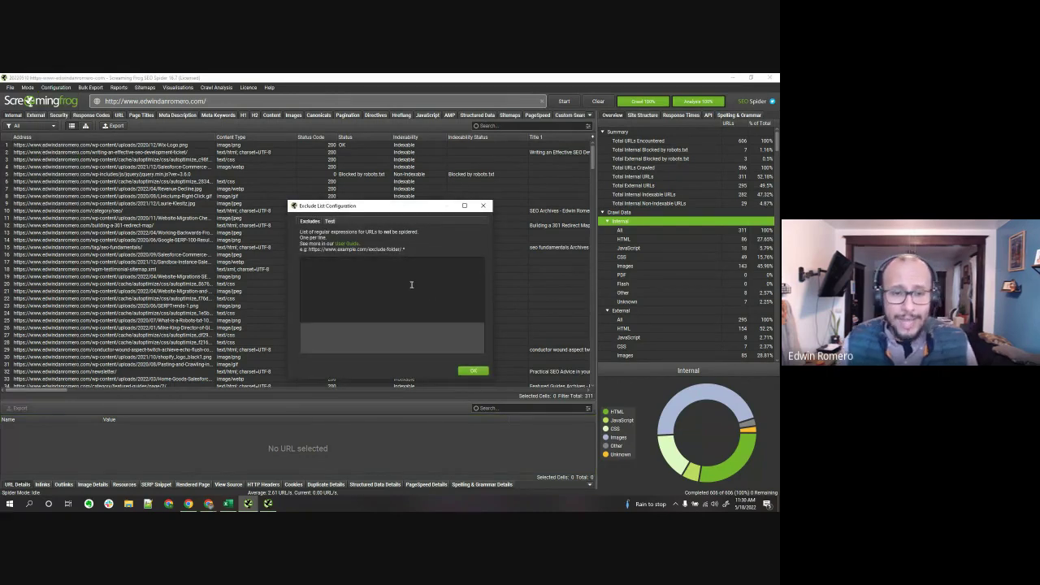
pyautogui.click(408, 279)
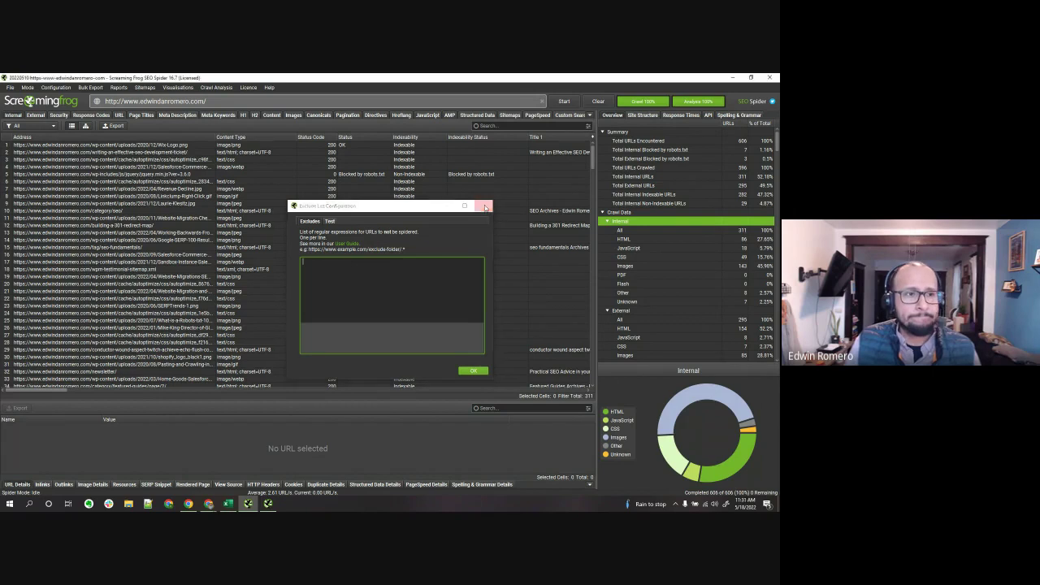
pyautogui.click(484, 206)
# Enable the URL/s limit in the crawl speed configuration, highlight its maximum value, and dismiss the configuration without applying it
pyautogui.click(55, 87)
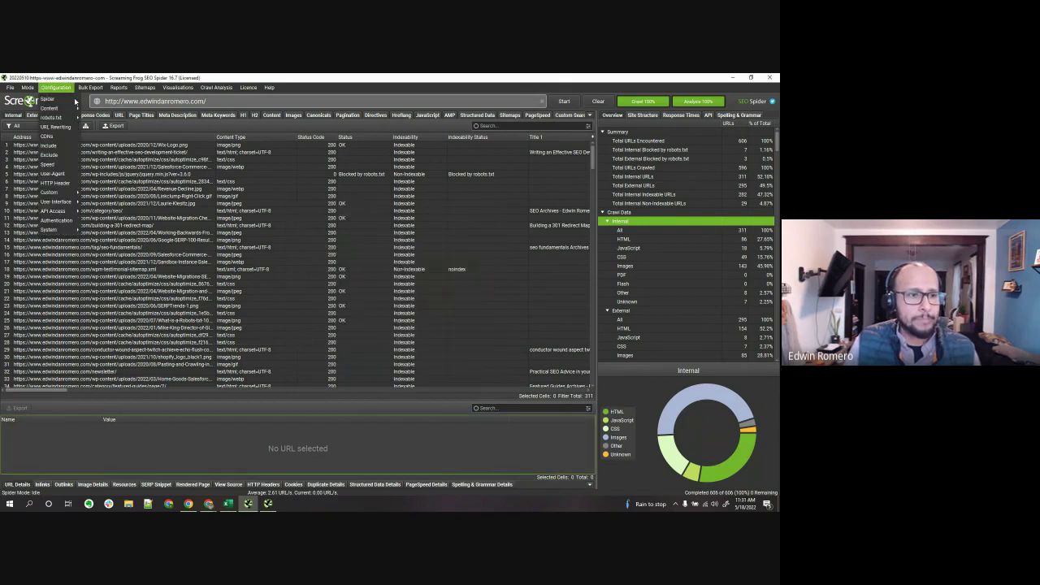
pyautogui.click(47, 164)
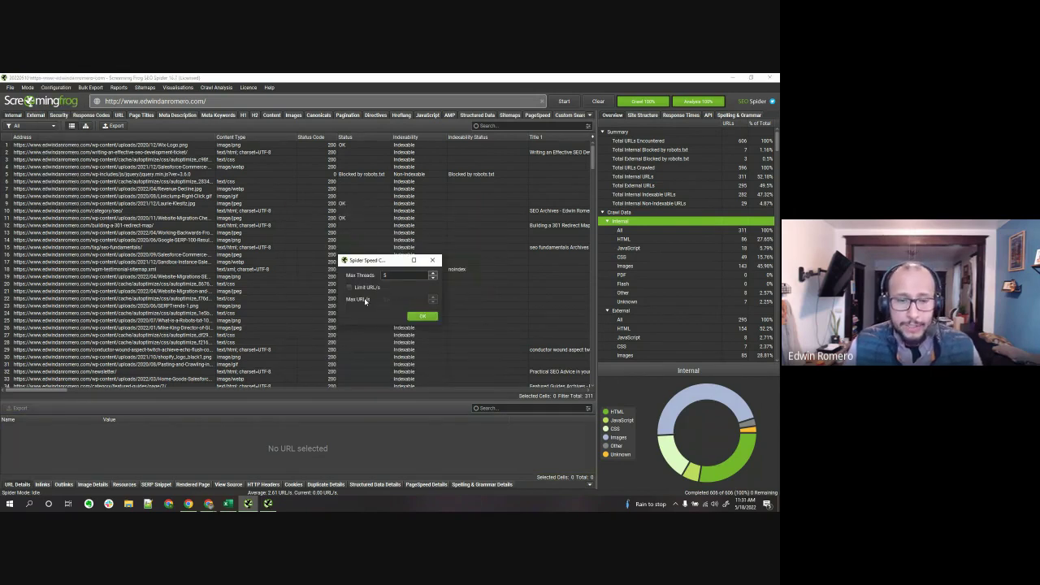
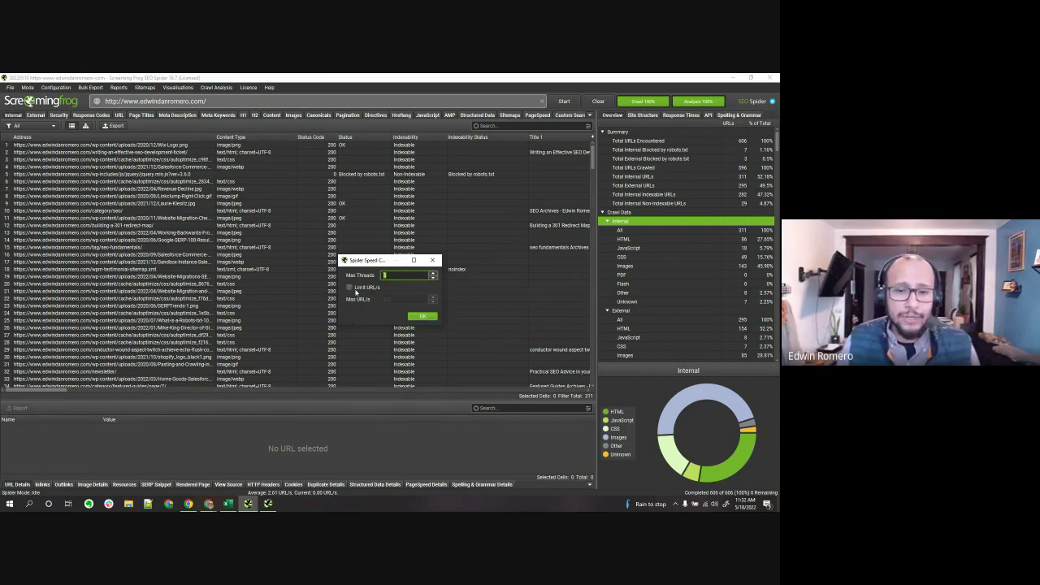
pyautogui.click(350, 287)
pyautogui.moveTo(405, 299); pyautogui.dragTo(382, 300)
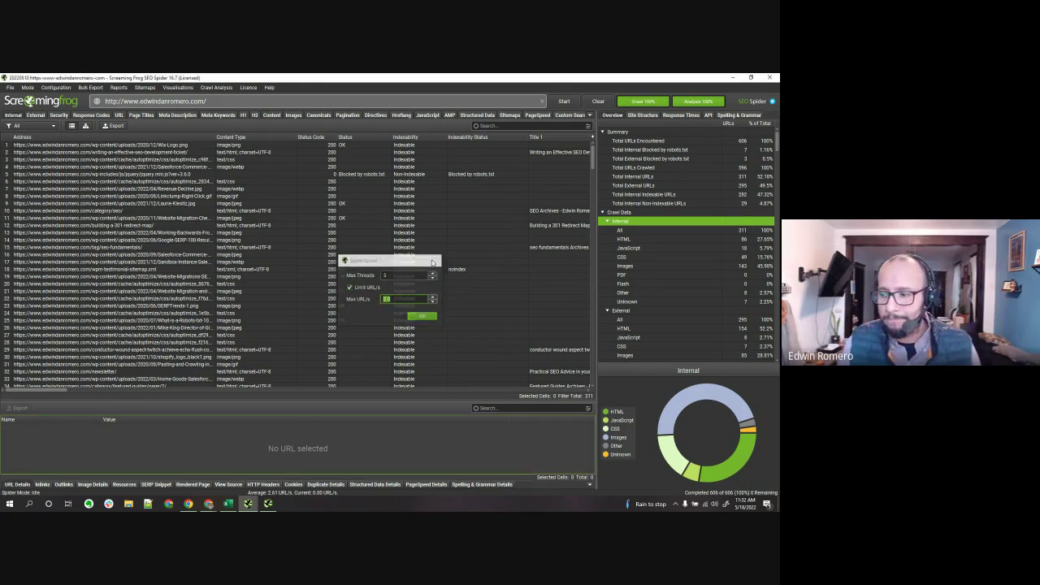
pyautogui.click(432, 260)
# Look through the preset user agents available for the crawl, keeping Googlebot (Smartphone) selected
pyautogui.click(57, 87)
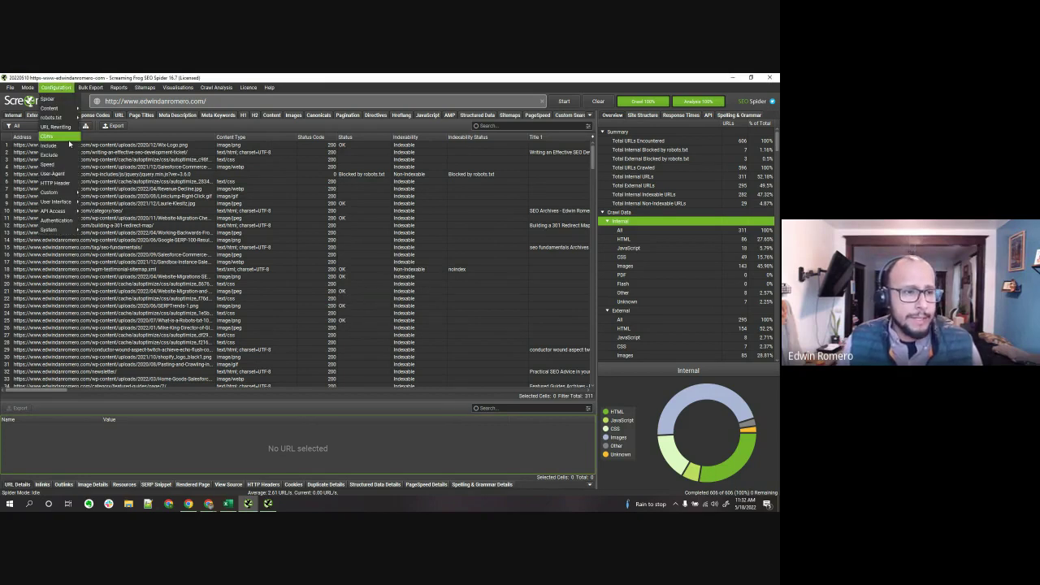
pyautogui.click(52, 173)
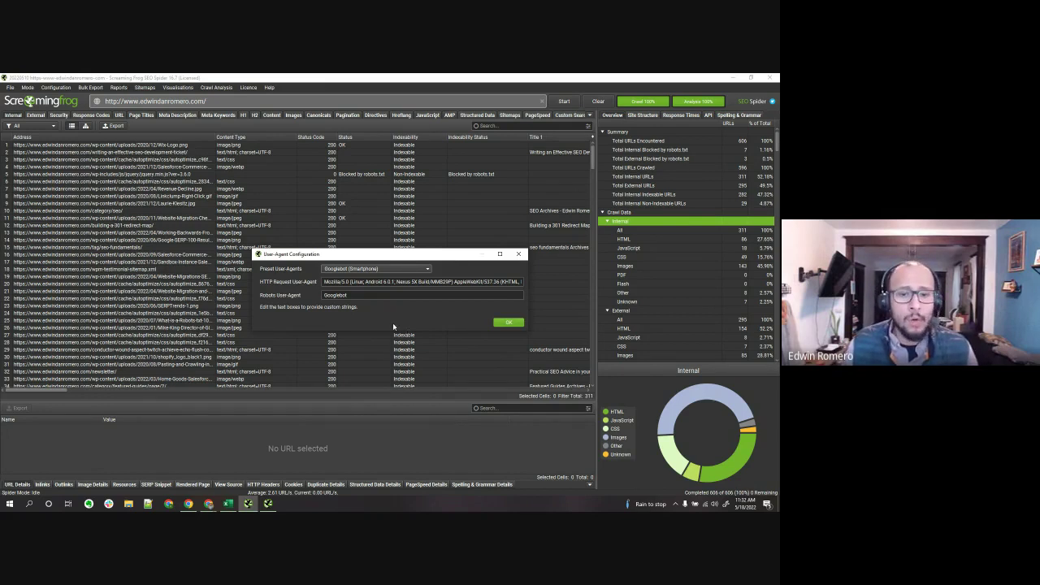
pyautogui.click(390, 269)
pyautogui.scroll(-3, 357, 325)
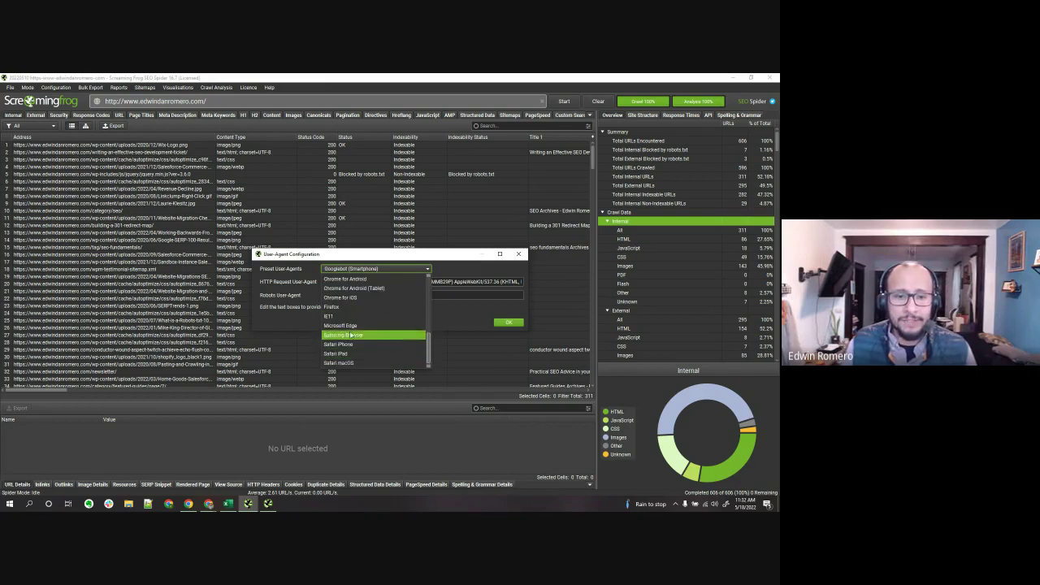
pyautogui.scroll(3, 349, 329)
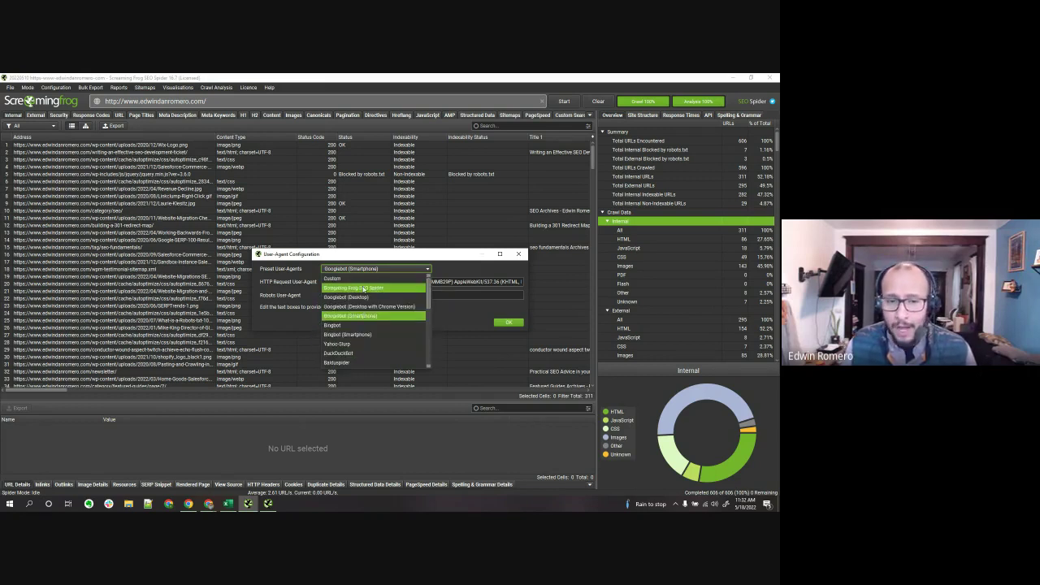
pyautogui.click(375, 316)
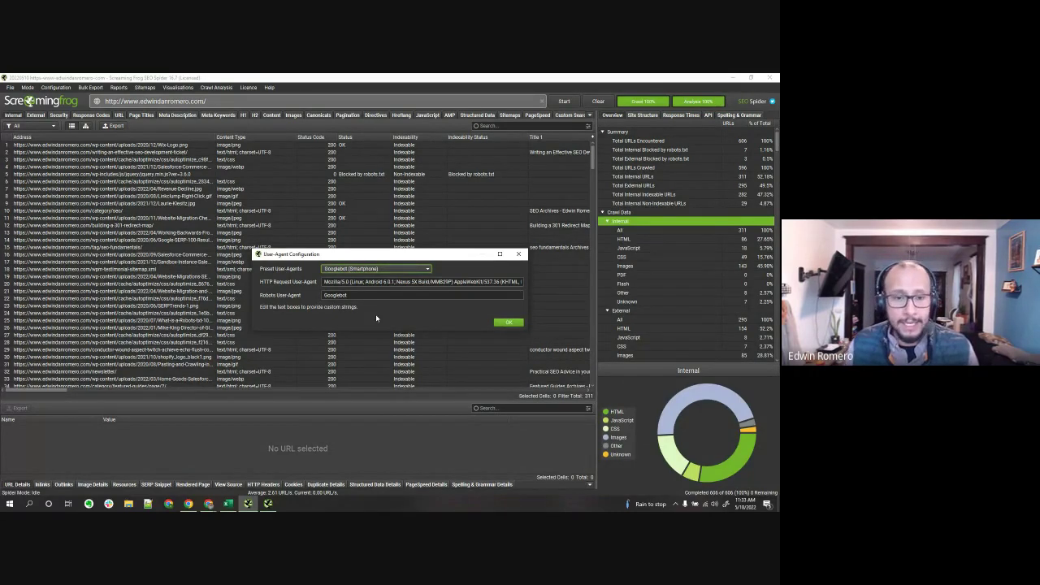
# Try the Custom user agent preset, switch back to Googlebot (Smartphone), and dismiss the user-agent configuration
pyautogui.click(363, 271)
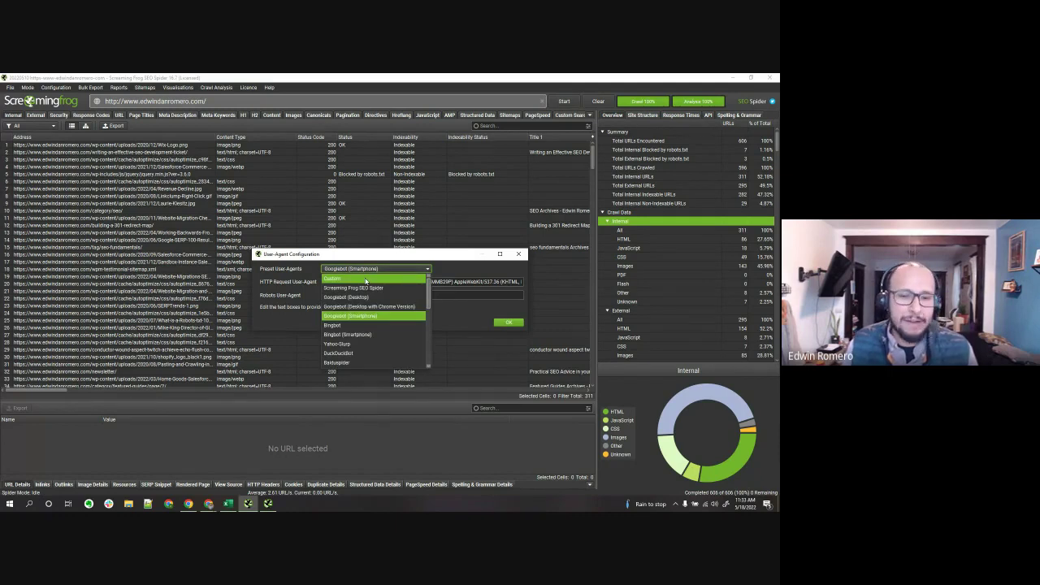
pyautogui.click(366, 280)
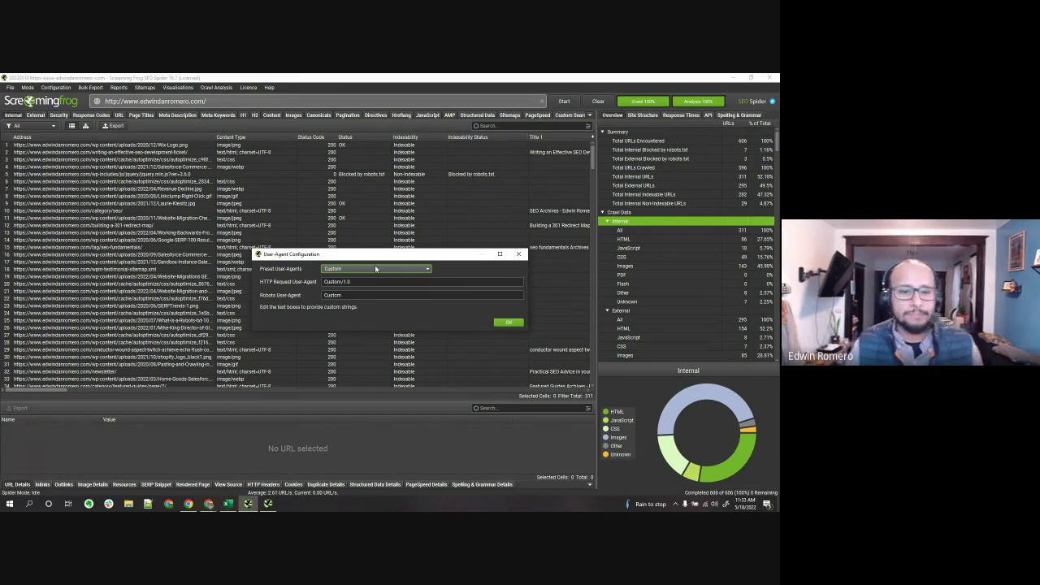
pyautogui.click(374, 266)
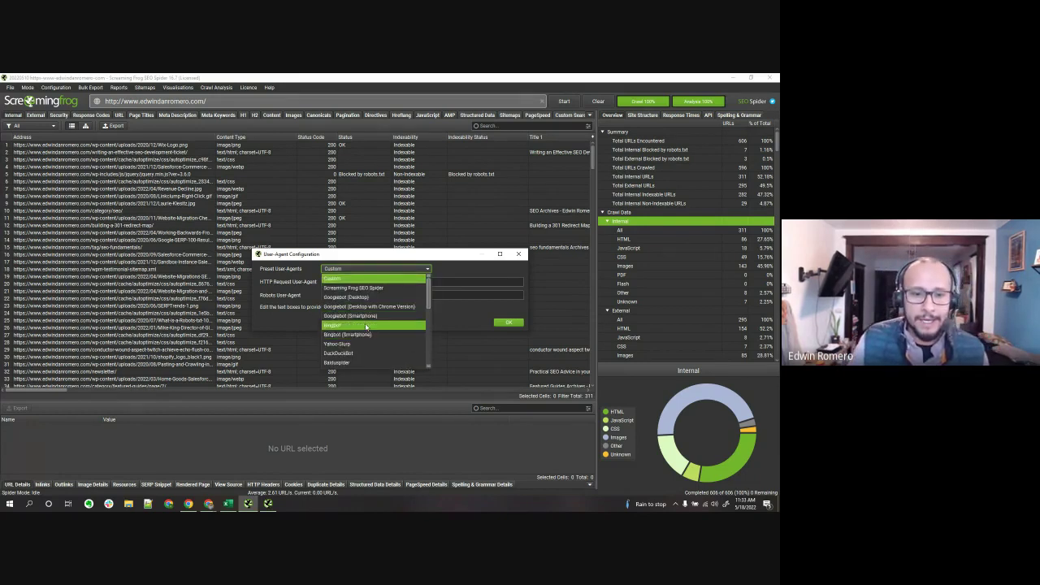
pyautogui.click(358, 316)
pyautogui.click(517, 255)
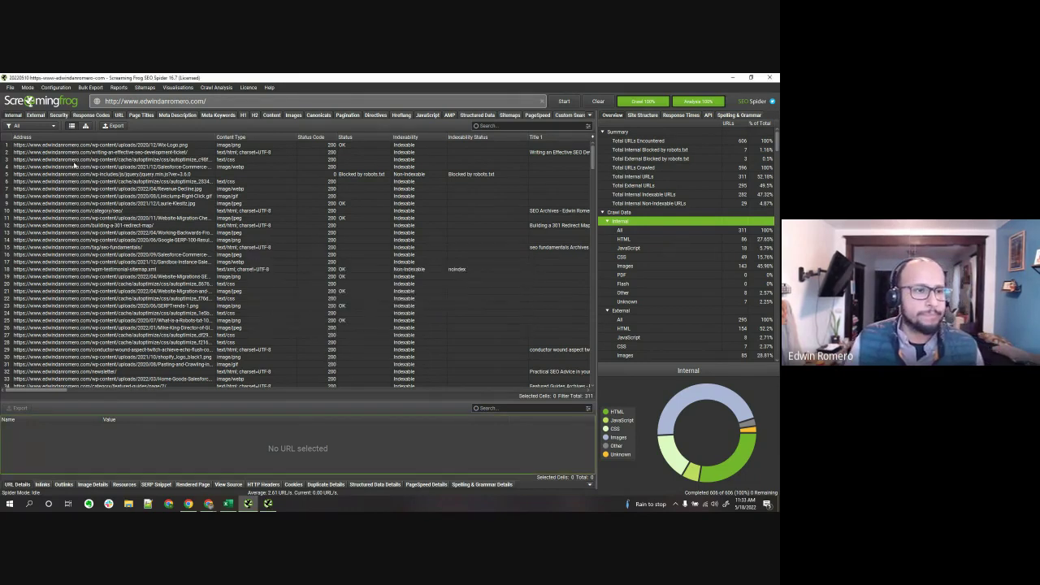
# Review the custom HTTP headers configuration and dismiss it without making changes
pyautogui.click(55, 87)
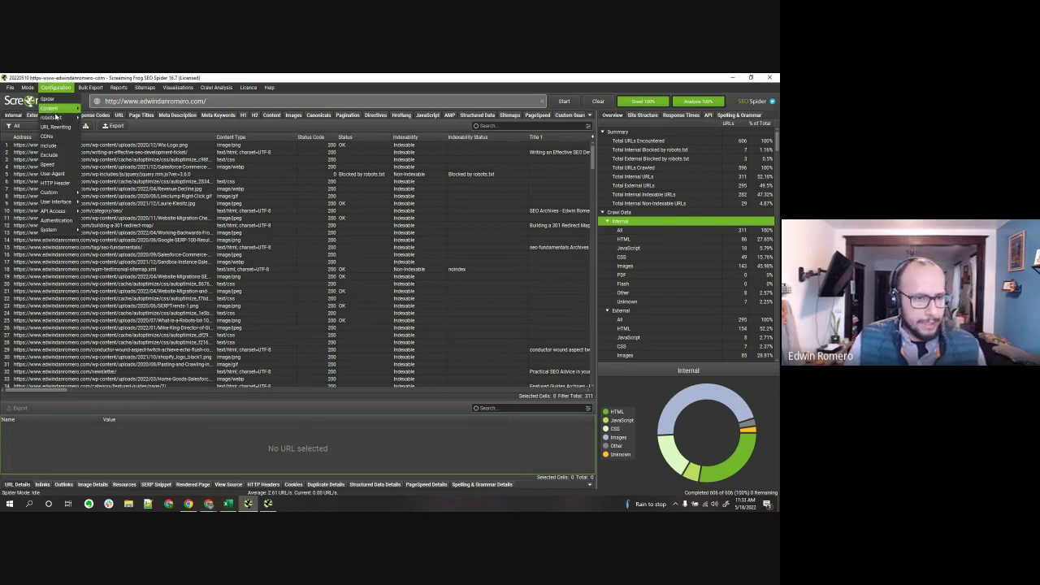
pyautogui.click(55, 183)
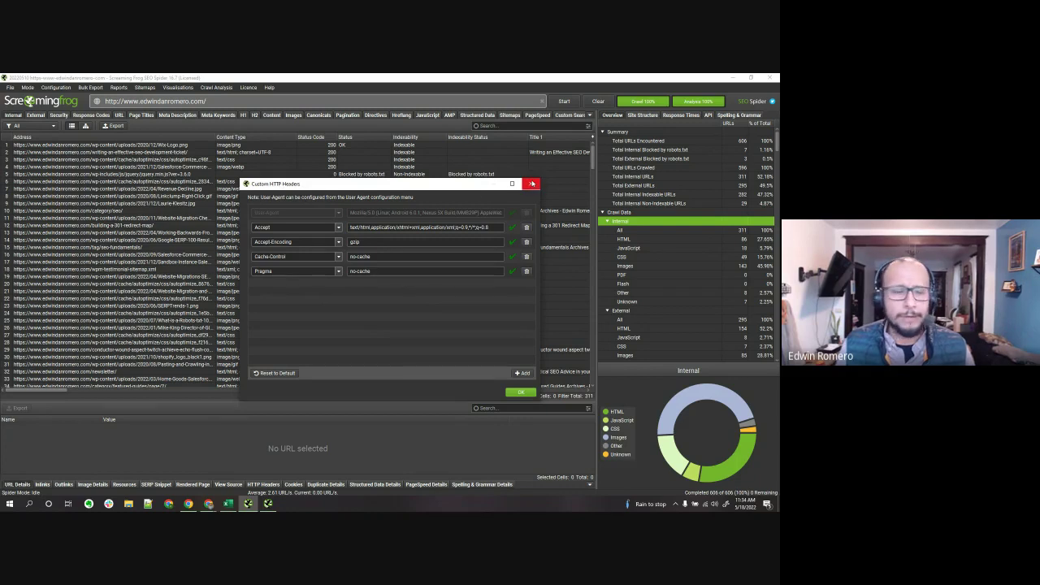
pyautogui.click(531, 184)
# Add a new XPath extractor in the custom extraction configuration
pyautogui.click(55, 87)
pyautogui.moveTo(68, 113)
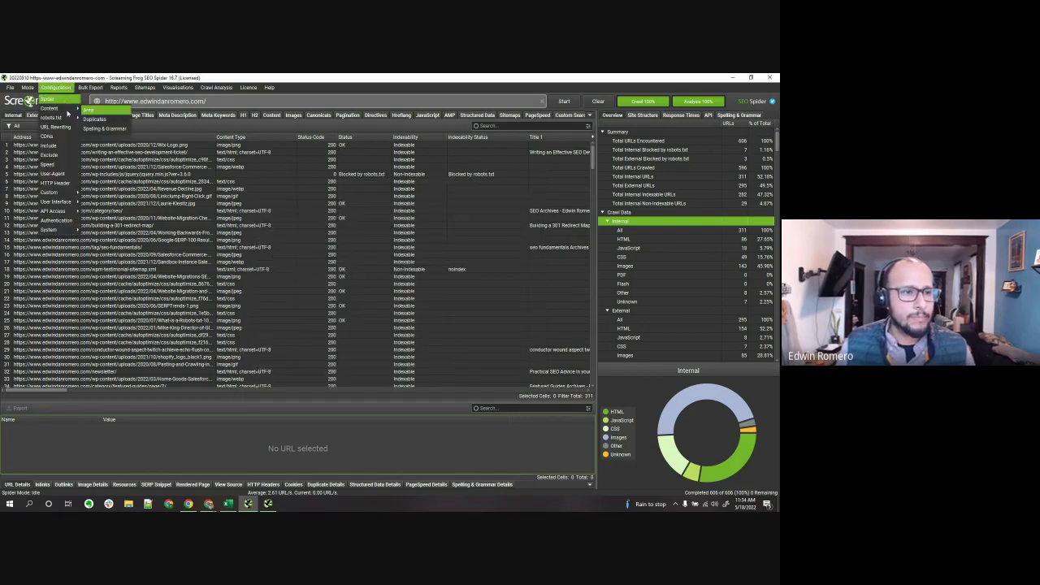
pyautogui.moveTo(73, 195)
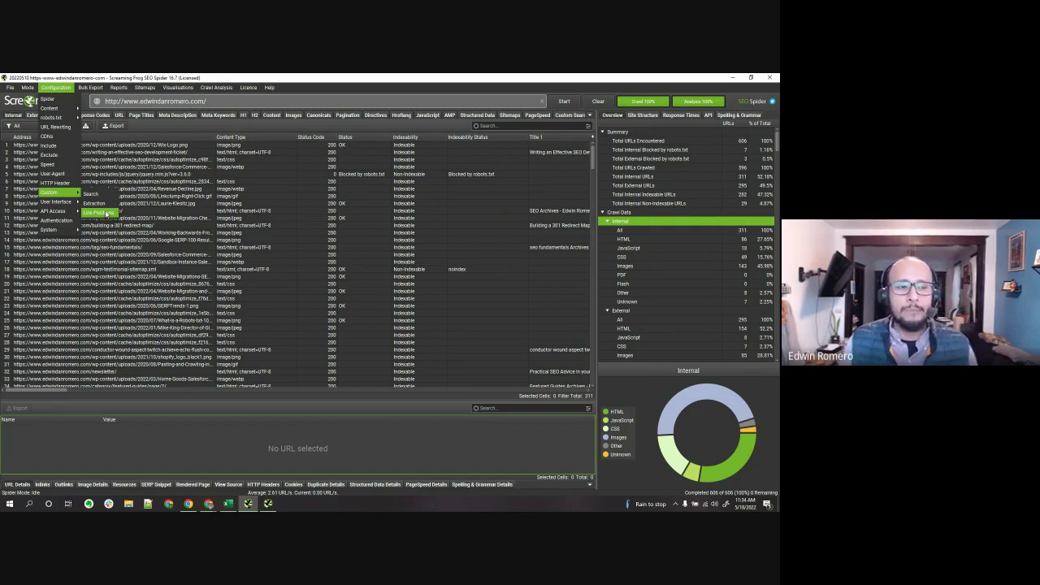
pyautogui.click(99, 203)
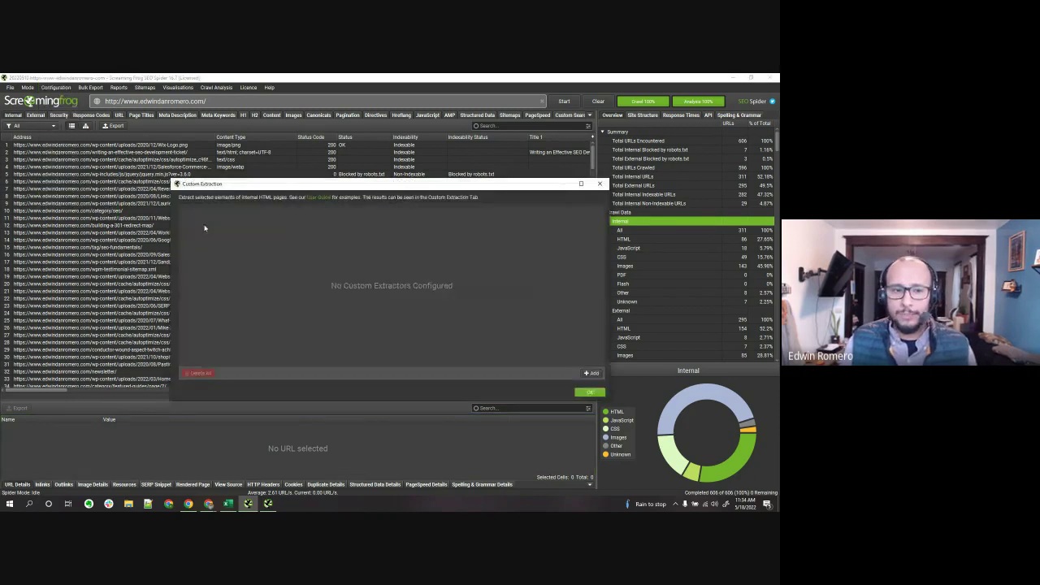
pyautogui.click(591, 373)
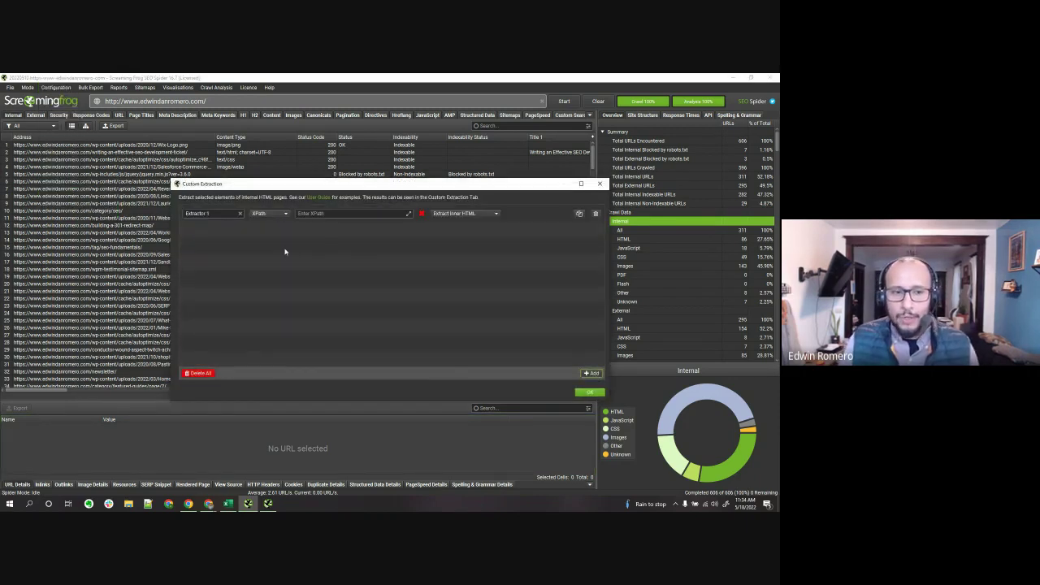
# Examine the extractor's XPath field and extraction output options, and dismiss the custom extraction configuration without applying it
pyautogui.click(326, 213)
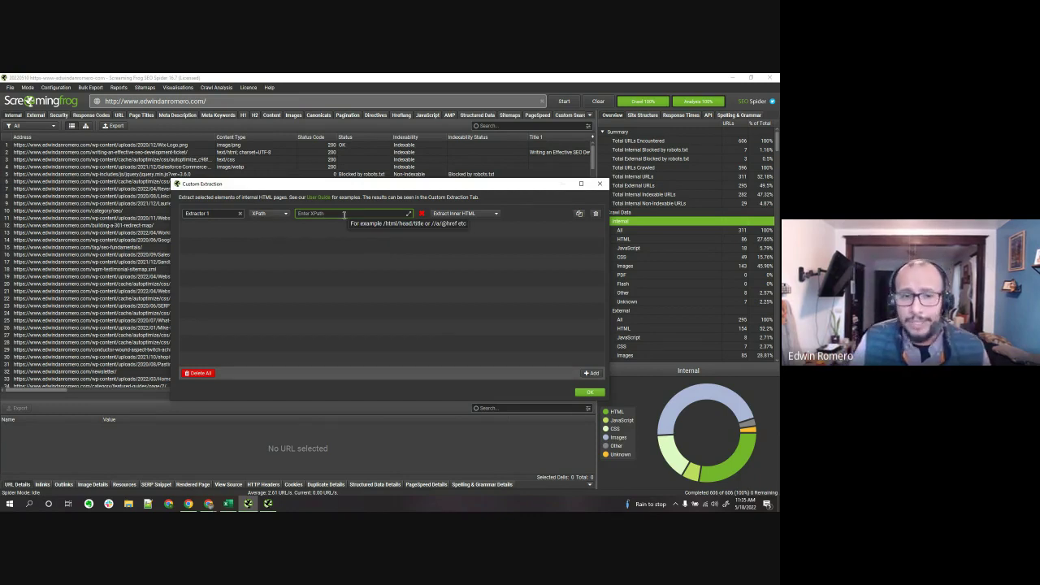
pyautogui.click(484, 214)
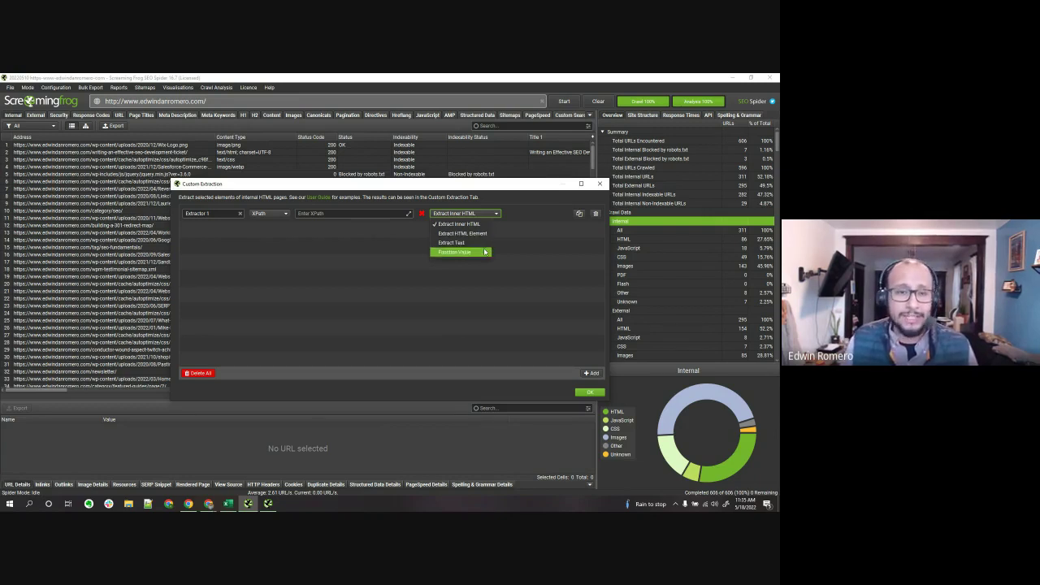
pyautogui.click(401, 307)
pyautogui.click(599, 184)
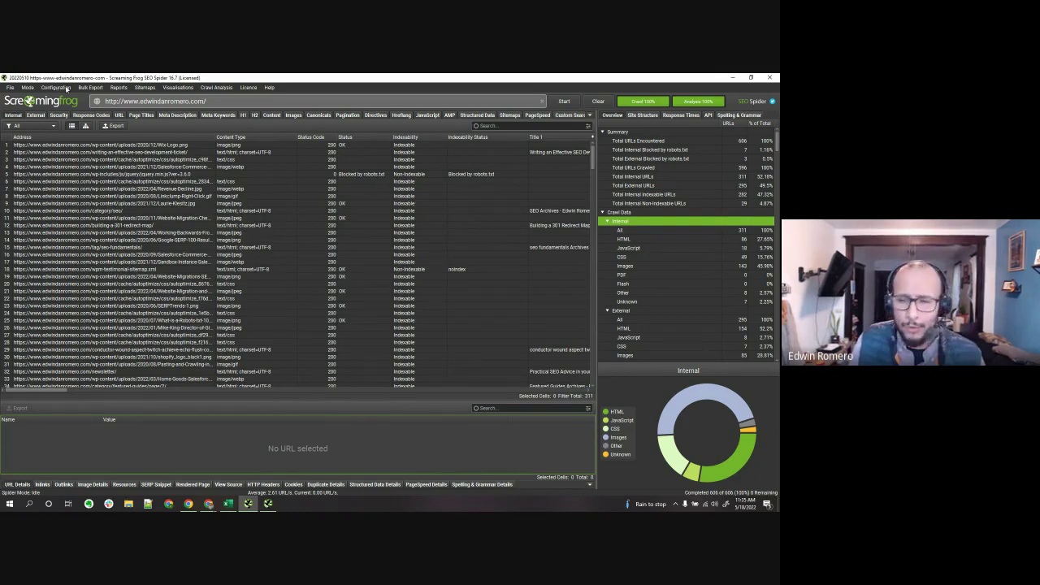
# Try a custom search that checks for pages whose source does not contain the text "WEBSITE MIGRATION"
pyautogui.click(56, 88)
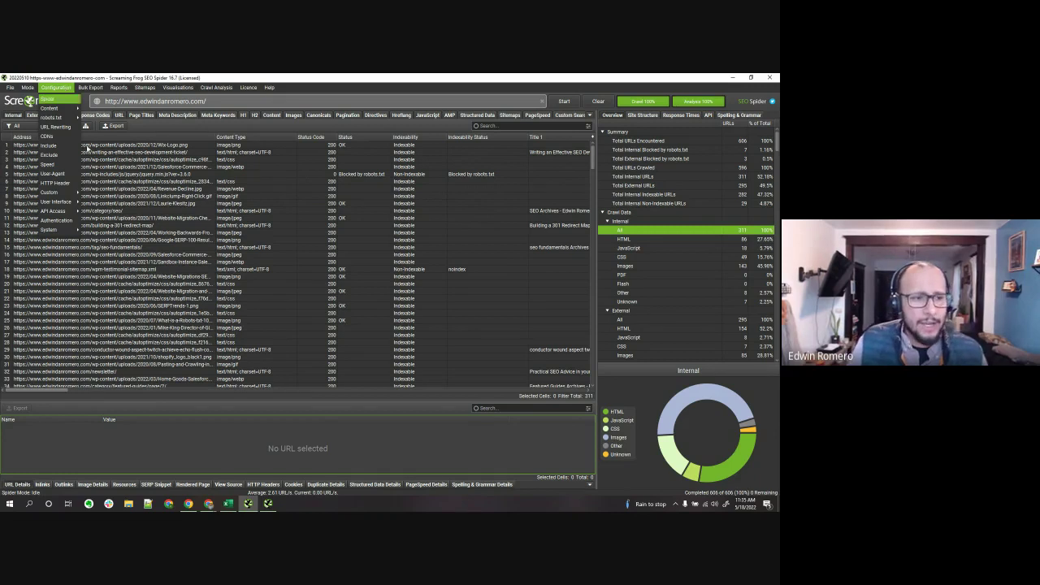
pyautogui.moveTo(65, 193)
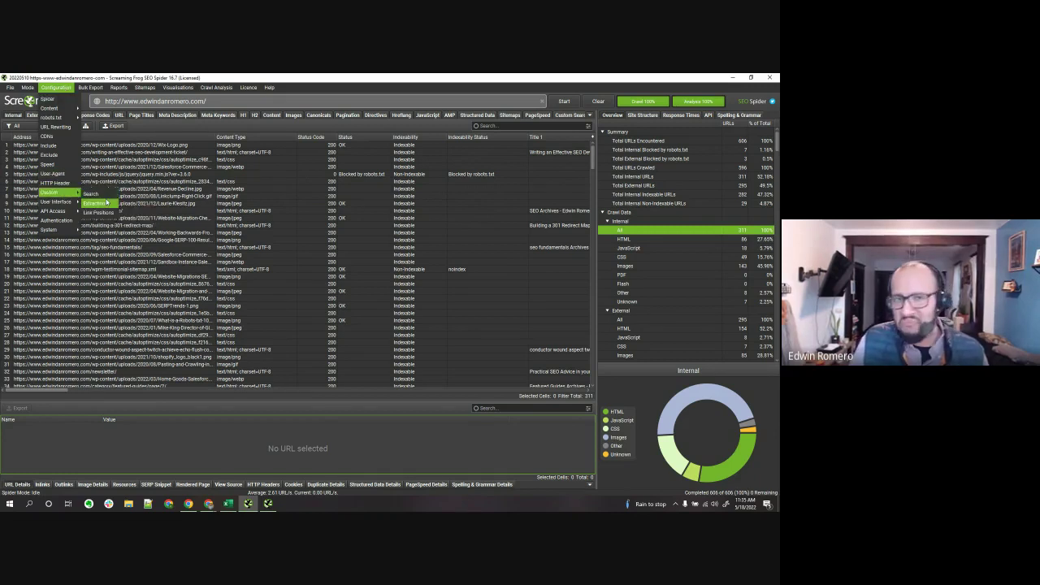
pyautogui.click(91, 194)
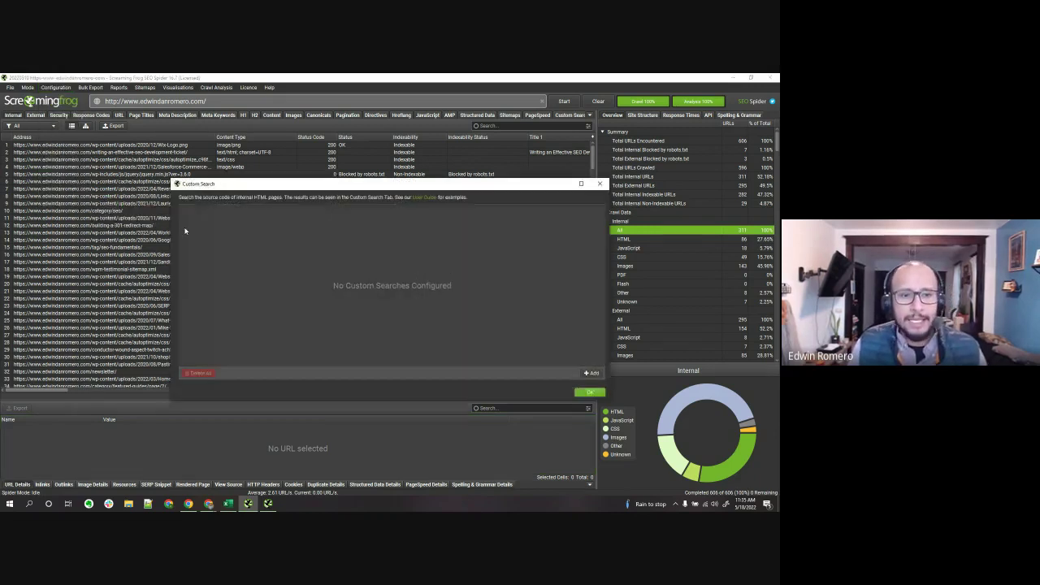
pyautogui.click(591, 373)
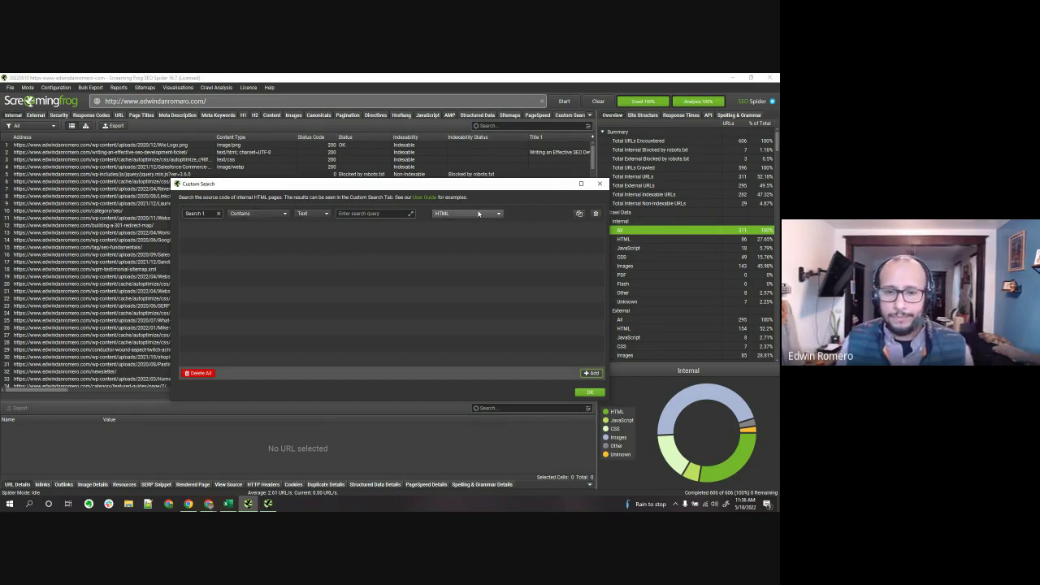
pyautogui.click(268, 215)
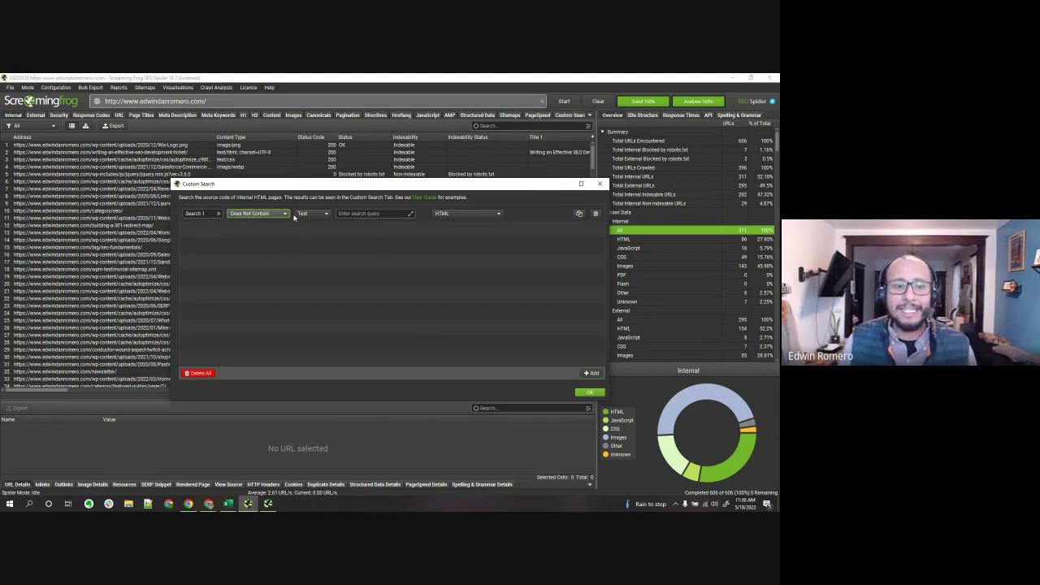
pyautogui.click(358, 213)
pyautogui.write('WEBSITE MIGRATION')
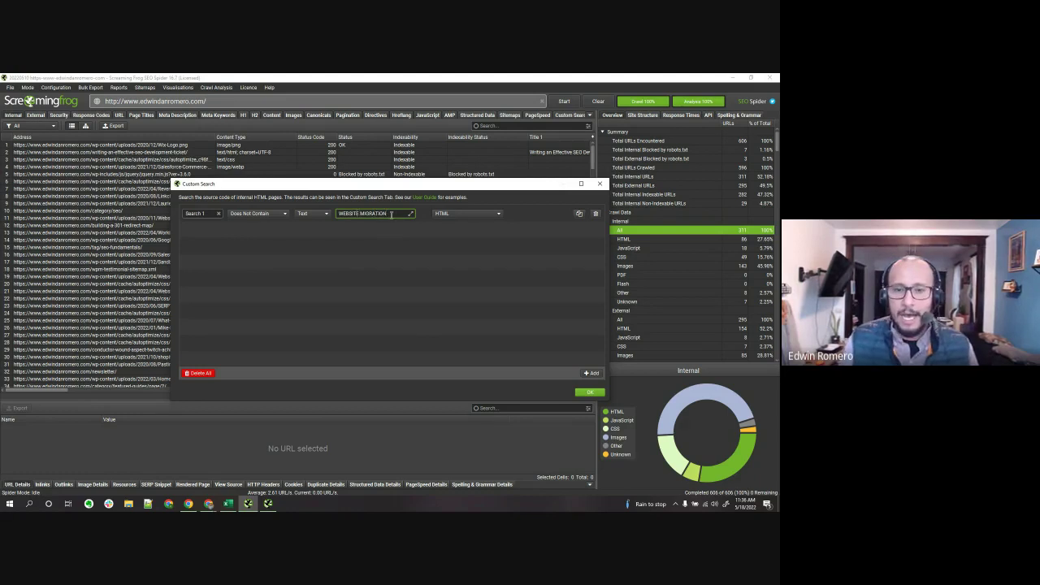
# Set the custom search scope to Content Area and dismiss the custom search configuration without applying it
pyautogui.click(454, 214)
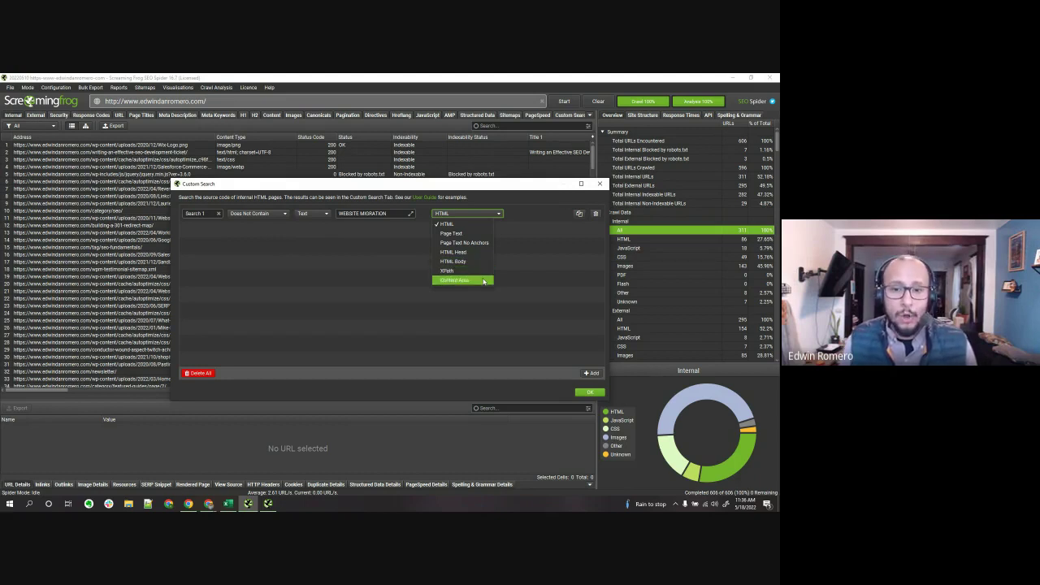
pyautogui.click(480, 280)
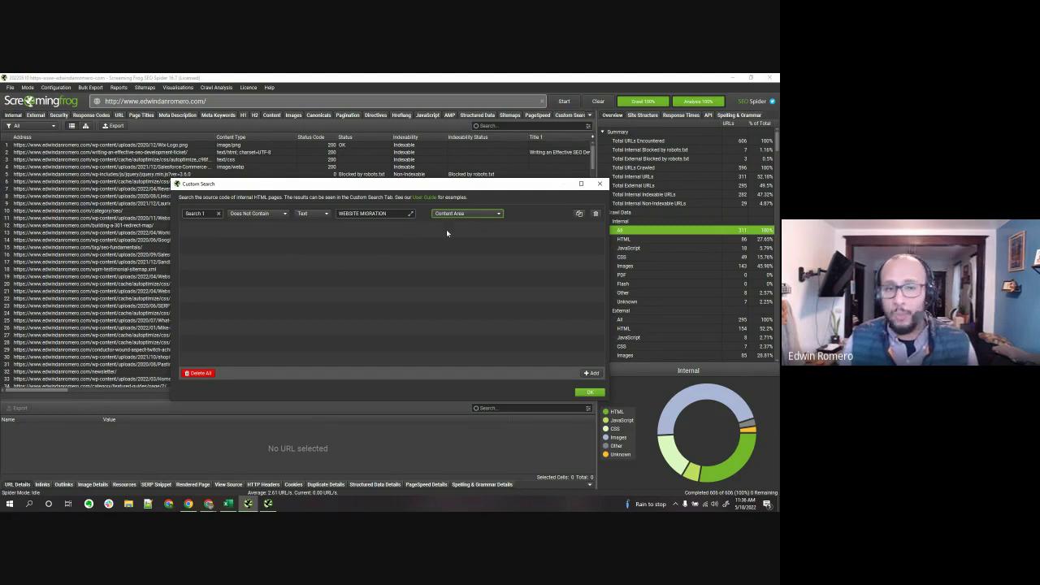
pyautogui.click(599, 183)
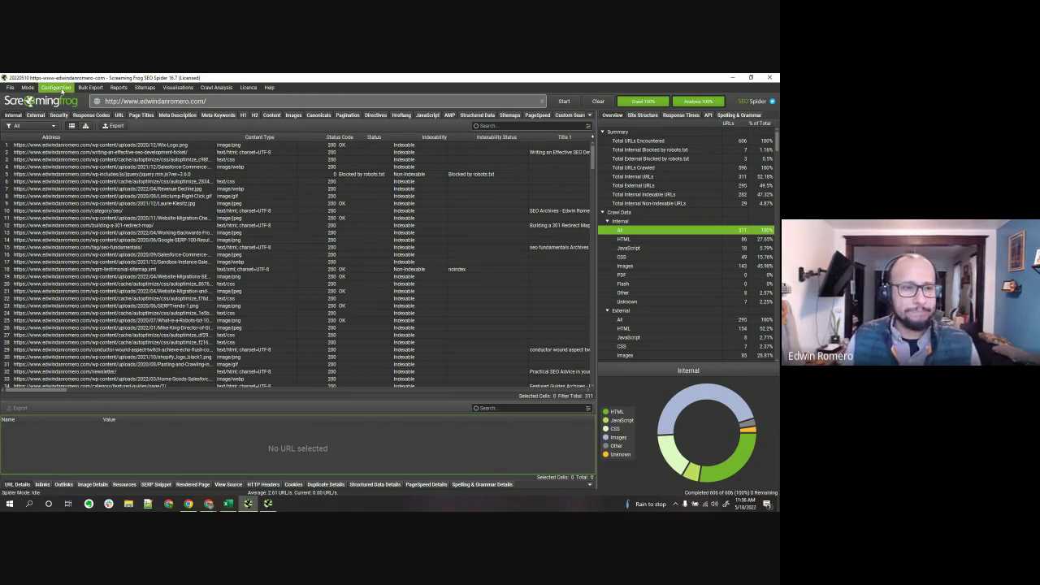
# Try connecting Google Analytics API access with the first existing account, cancel the connection attempt, and reselect that account
pyautogui.click(57, 88)
pyautogui.moveTo(65, 201)
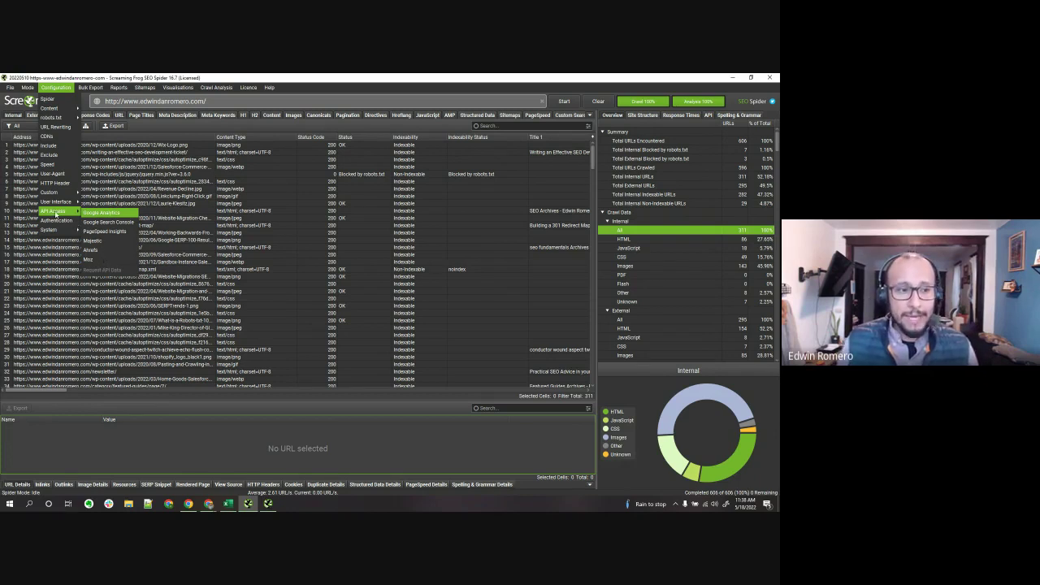
pyautogui.click(101, 212)
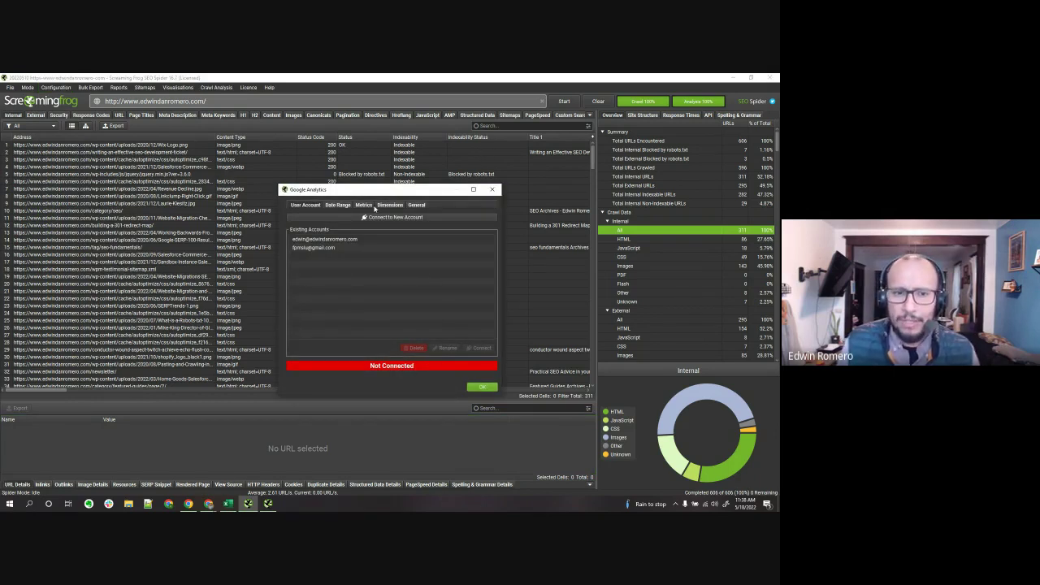
pyautogui.click(332, 241)
pyautogui.doubleClick(339, 241)
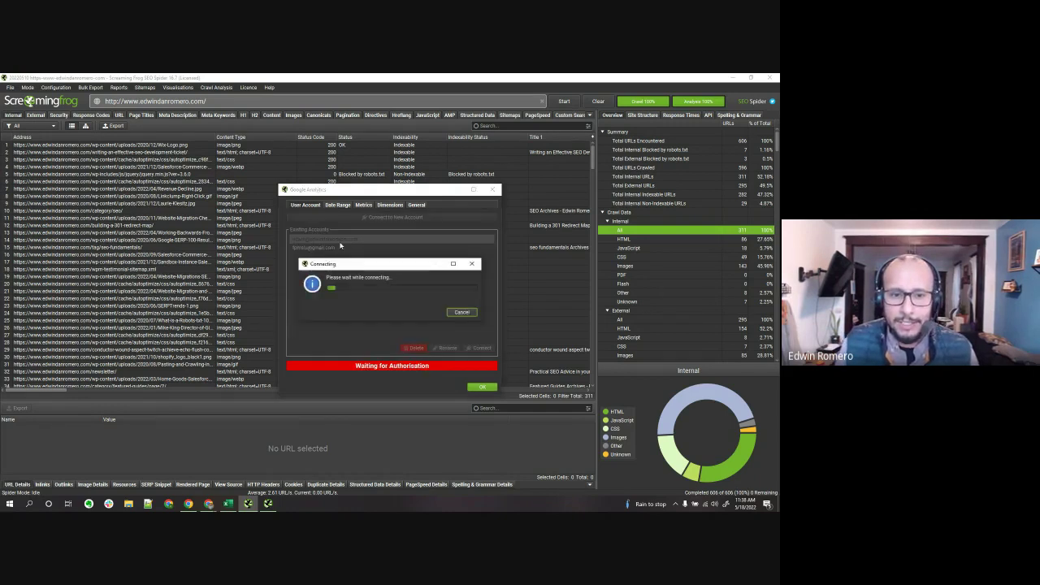
pyautogui.click(438, 315)
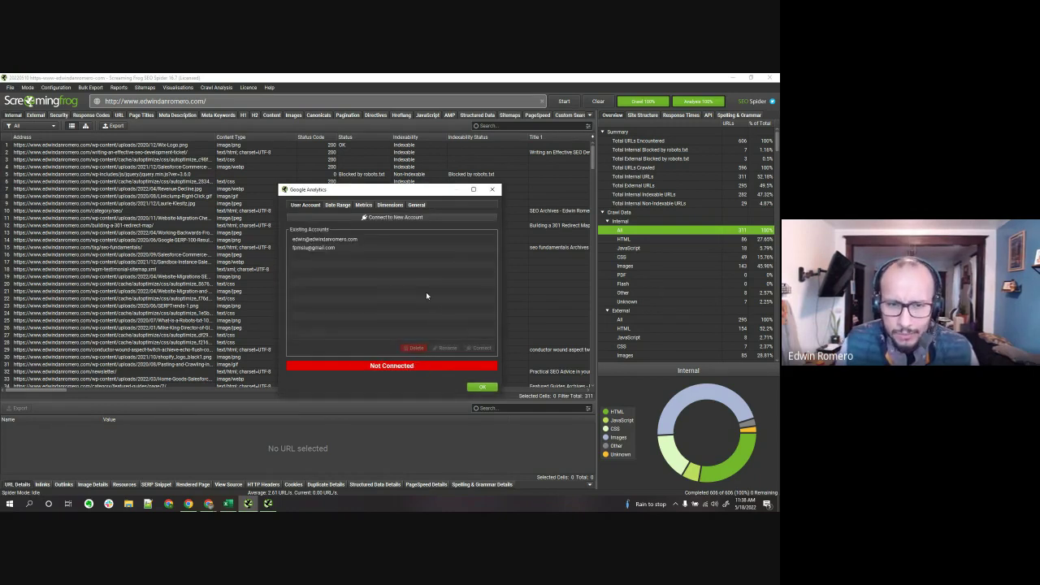
pyautogui.click(331, 241)
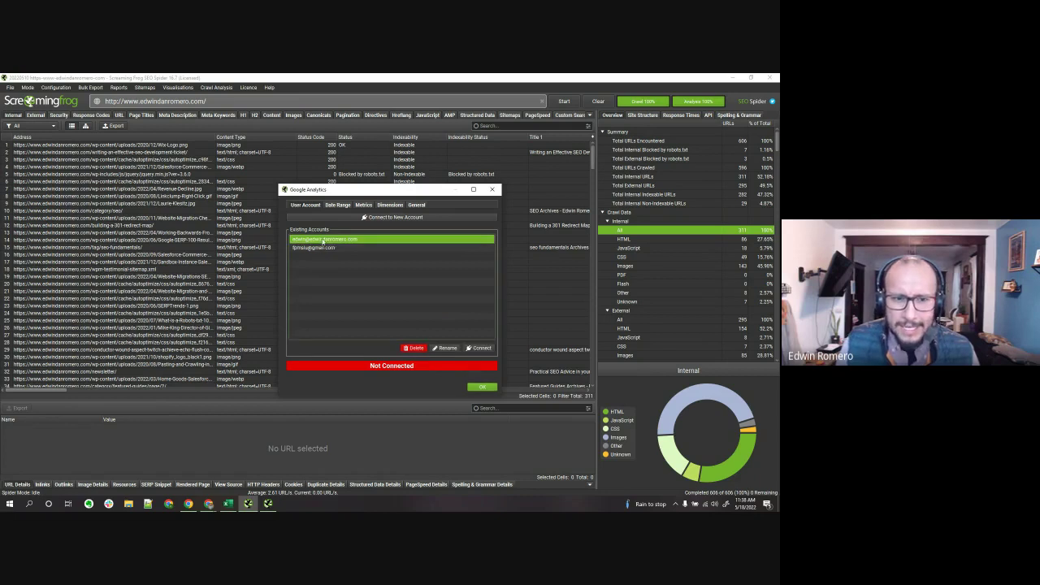
# Examine the Google Analytics date range, the User, Session and Page Tracking metrics, the dimensions and general options, and dismiss the configuration
pyautogui.click(330, 205)
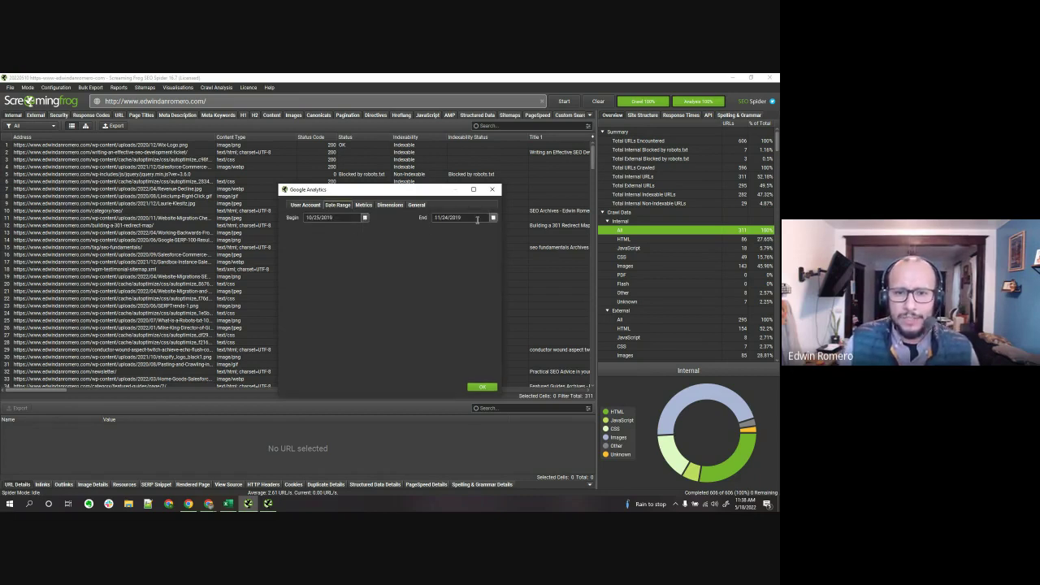
pyautogui.click(360, 207)
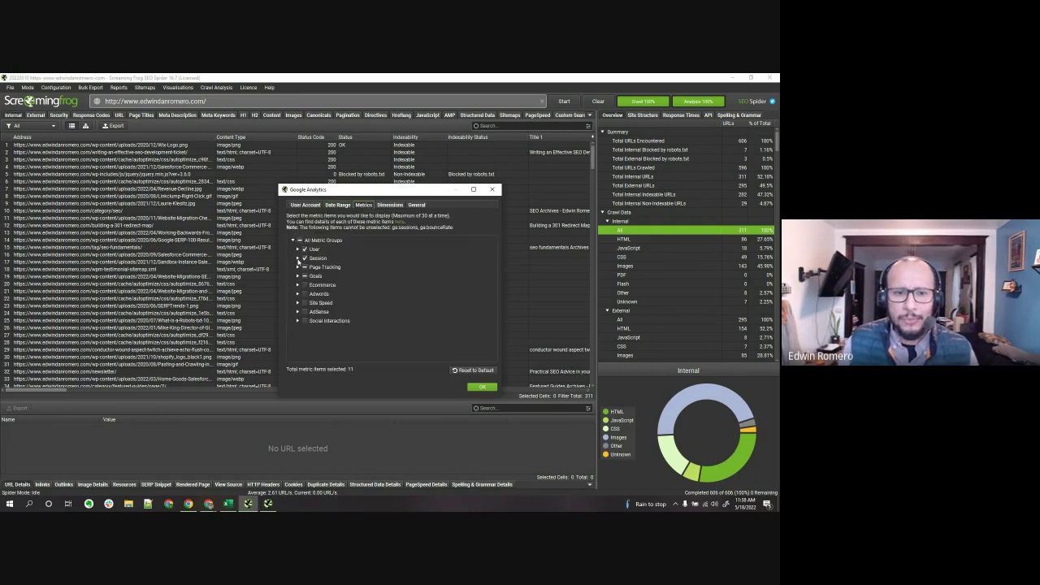
pyautogui.click(297, 249)
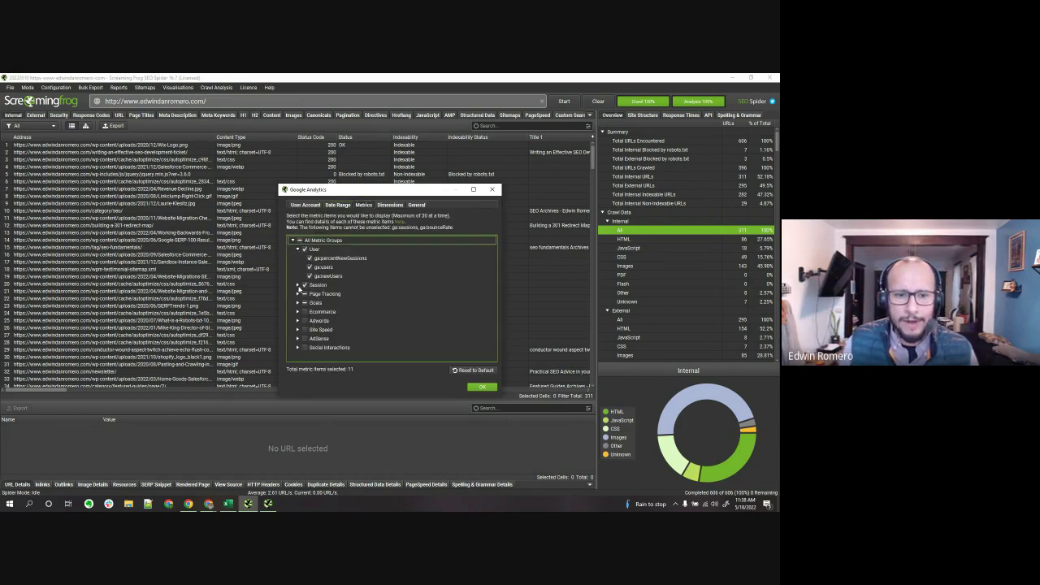
pyautogui.click(298, 285)
pyautogui.click(298, 321)
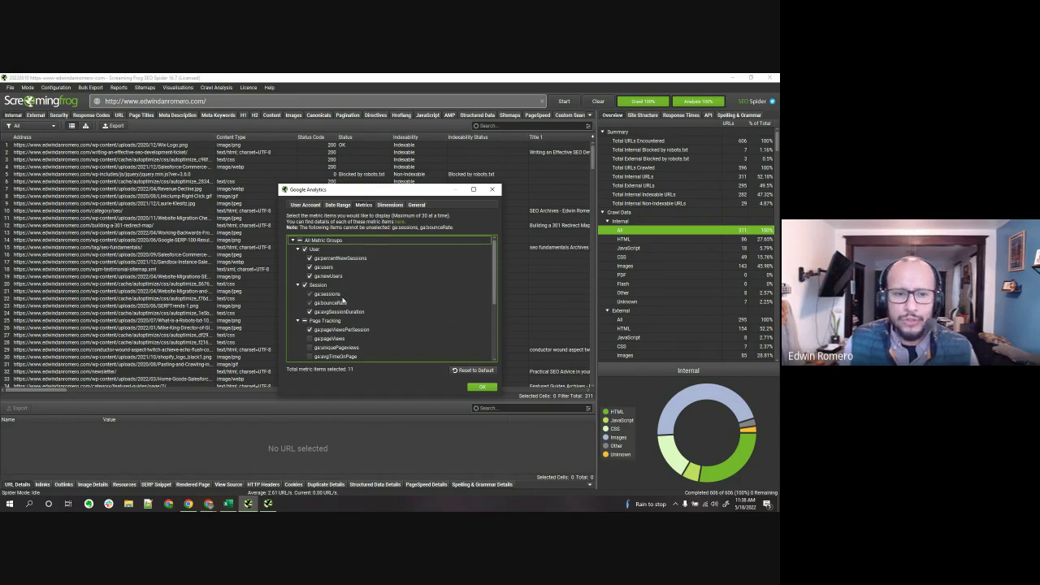
pyautogui.scroll(-3, 349, 307)
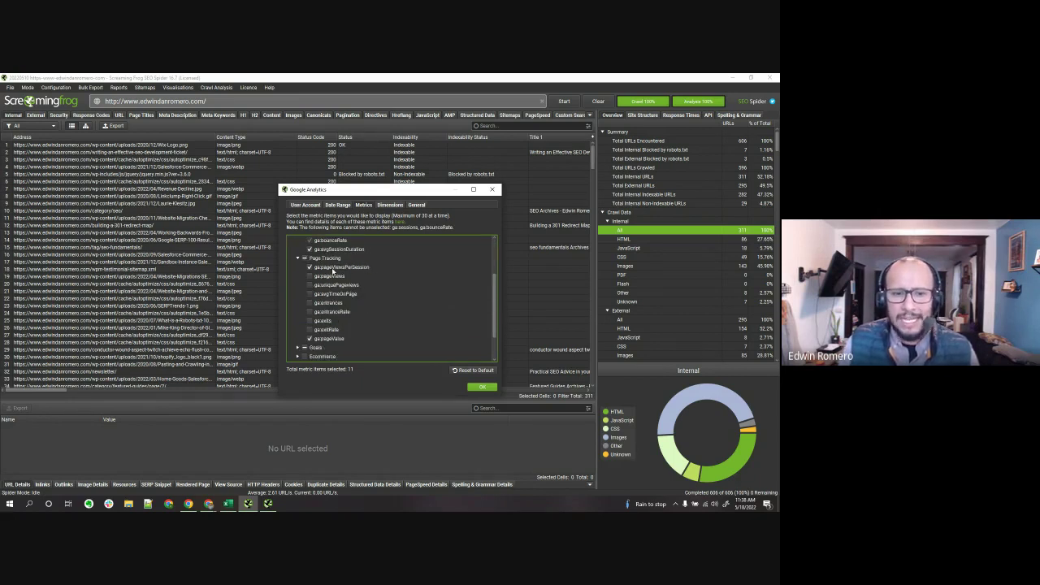
pyautogui.click(390, 205)
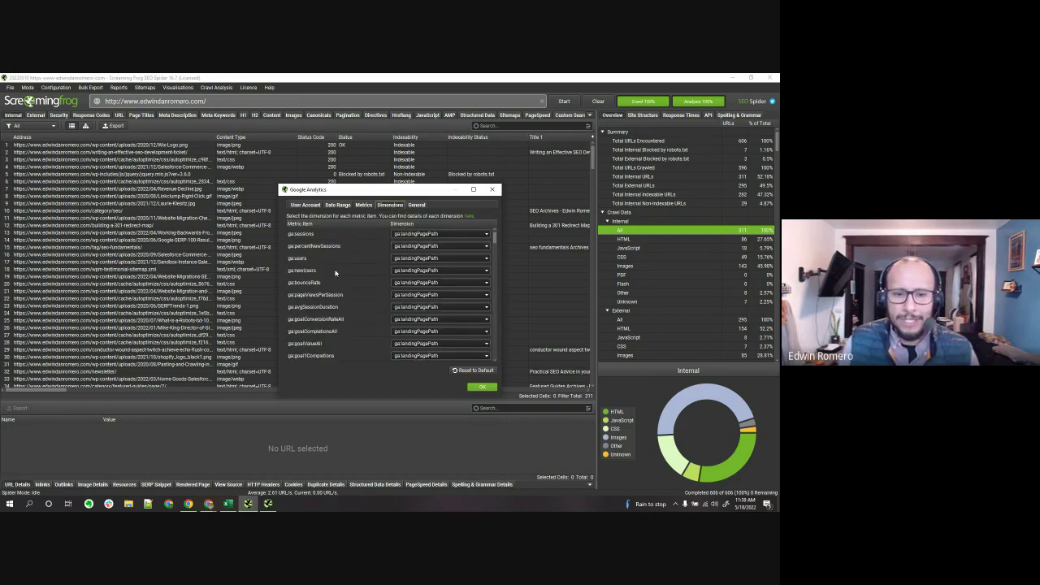
pyautogui.click(427, 206)
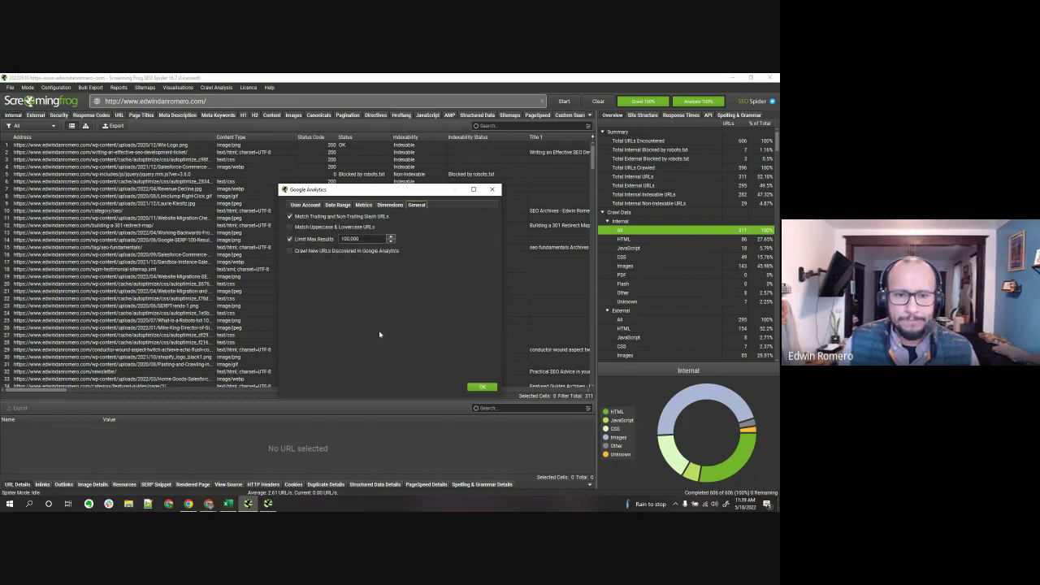
pyautogui.click(491, 190)
# Review the standards based authentication setting and bring up the forms based authentication options
pyautogui.click(59, 88)
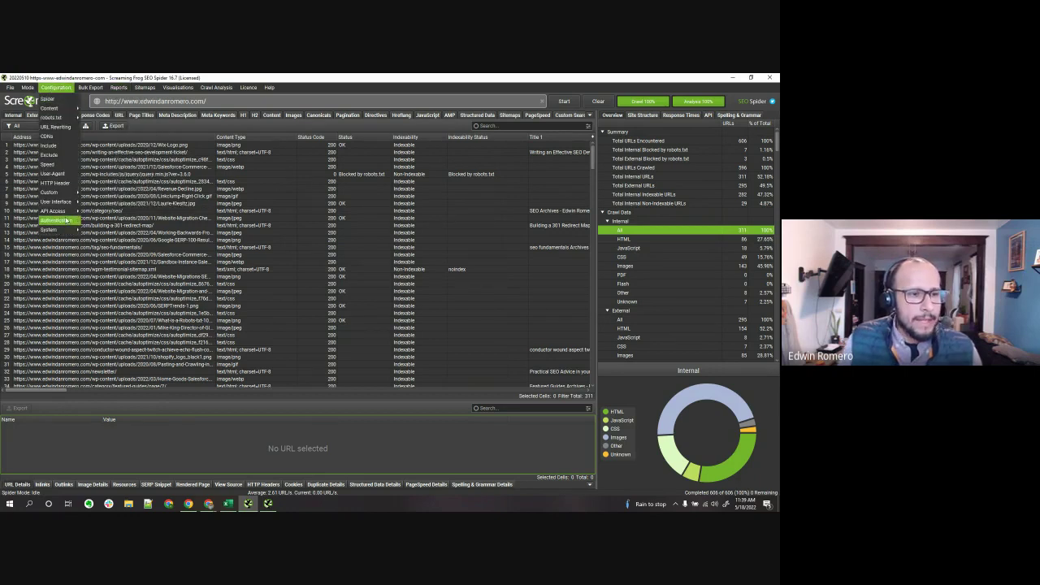
pyautogui.click(59, 220)
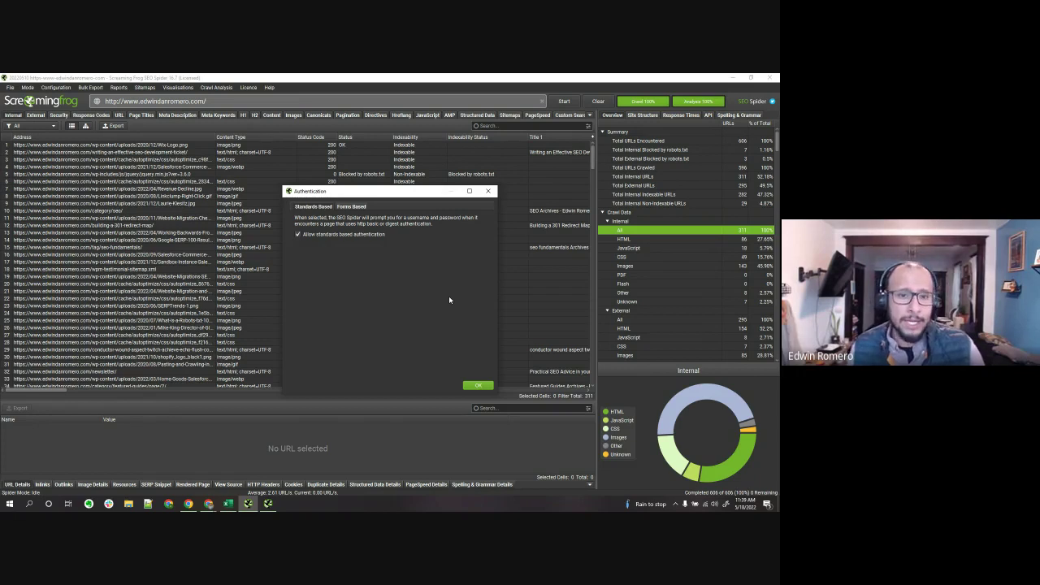
pyautogui.click(353, 207)
# Try adding forms based authentication with the site's /wp-admin/ login URL, and dismiss the login page and authentication configuration
pyautogui.click(475, 362)
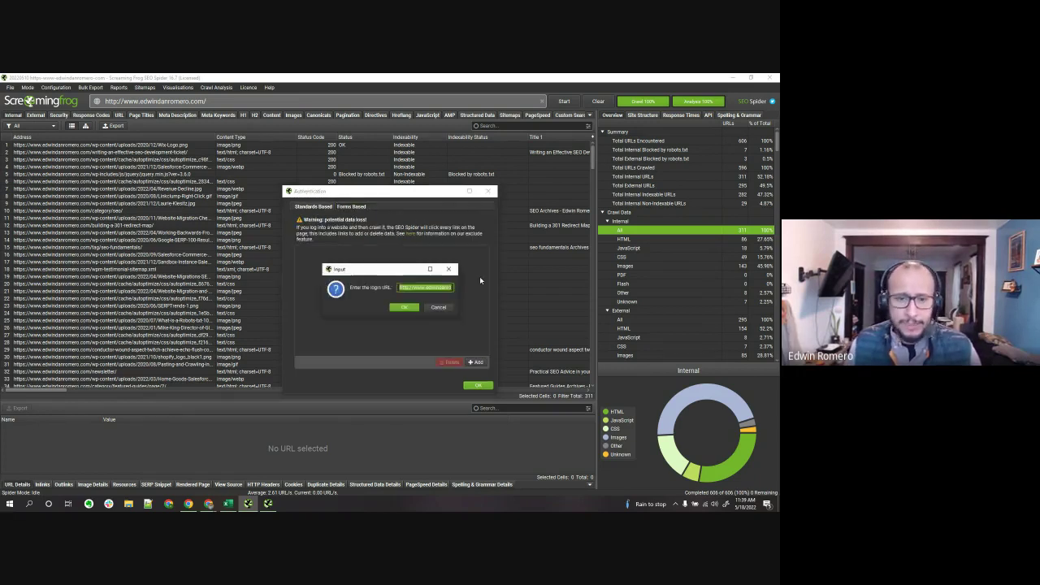
pyautogui.press('End')
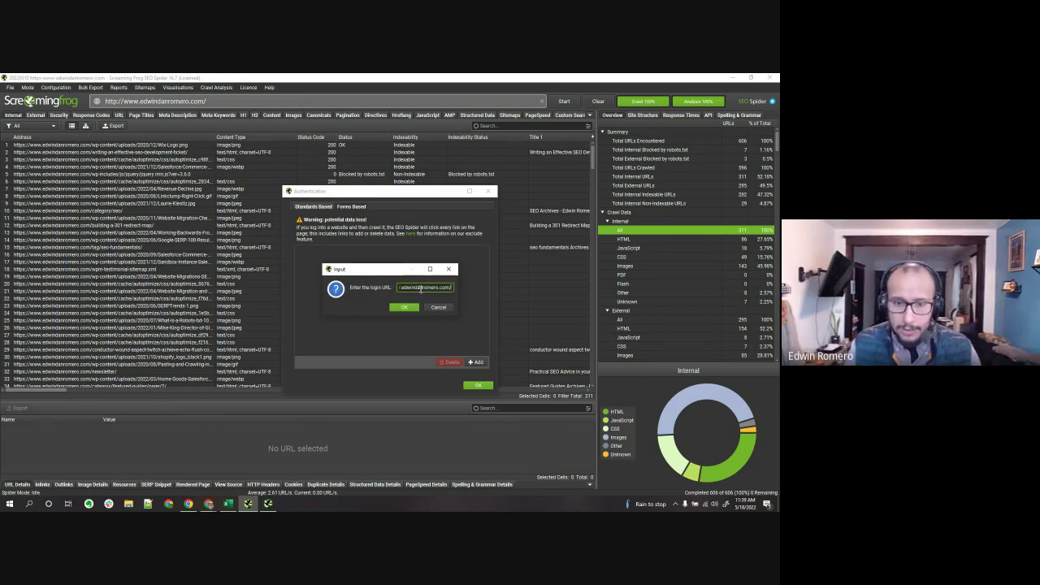
pyautogui.write('wp')
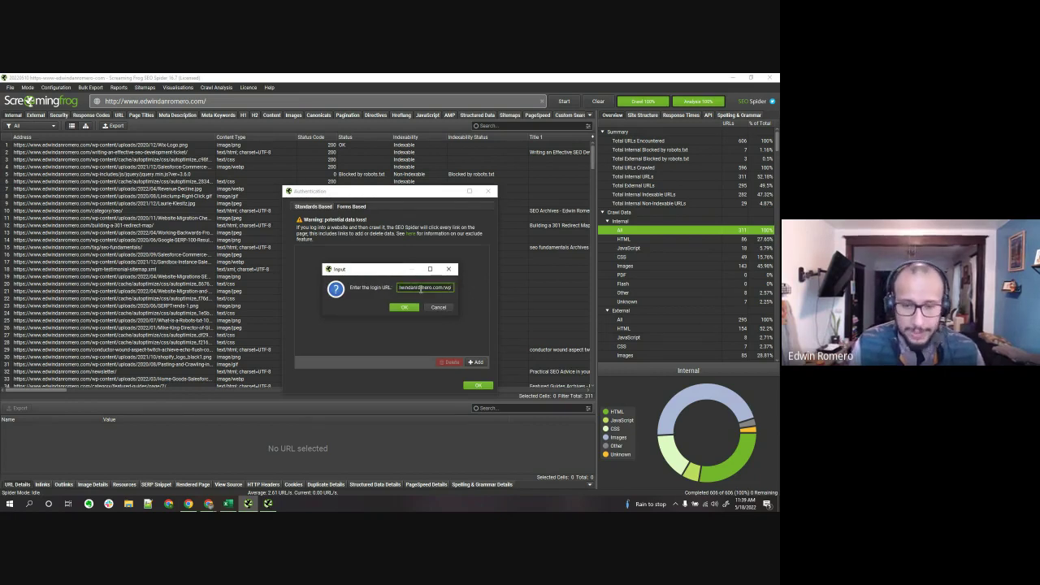
pyautogui.write('-admin/')
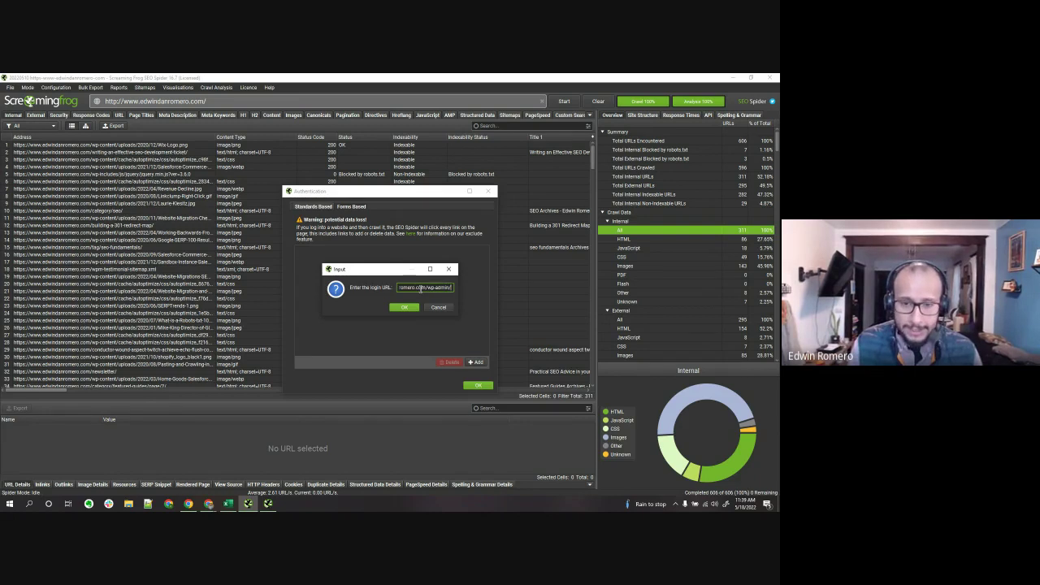
pyautogui.press('Return')
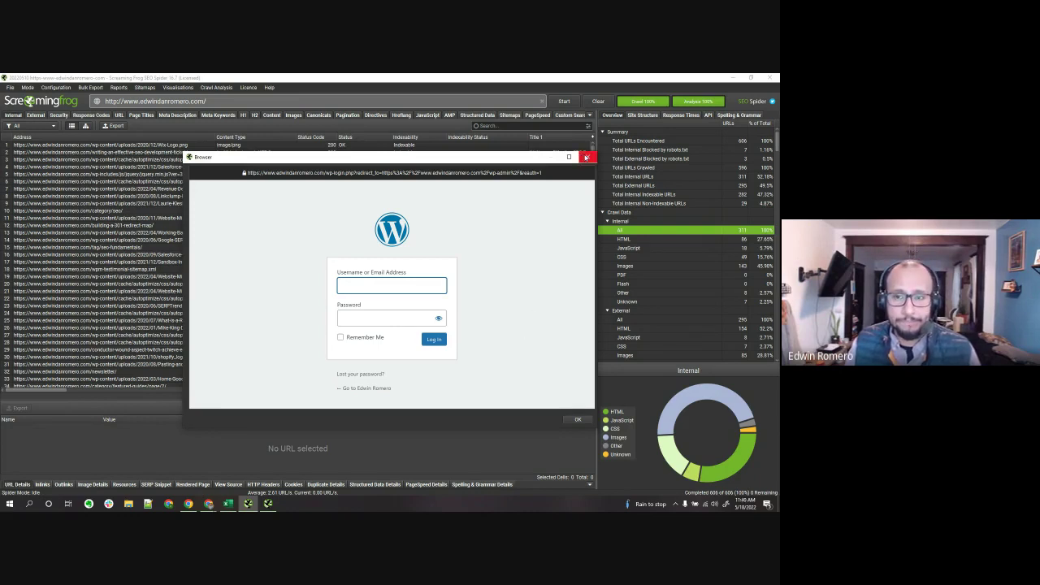
pyautogui.click(586, 156)
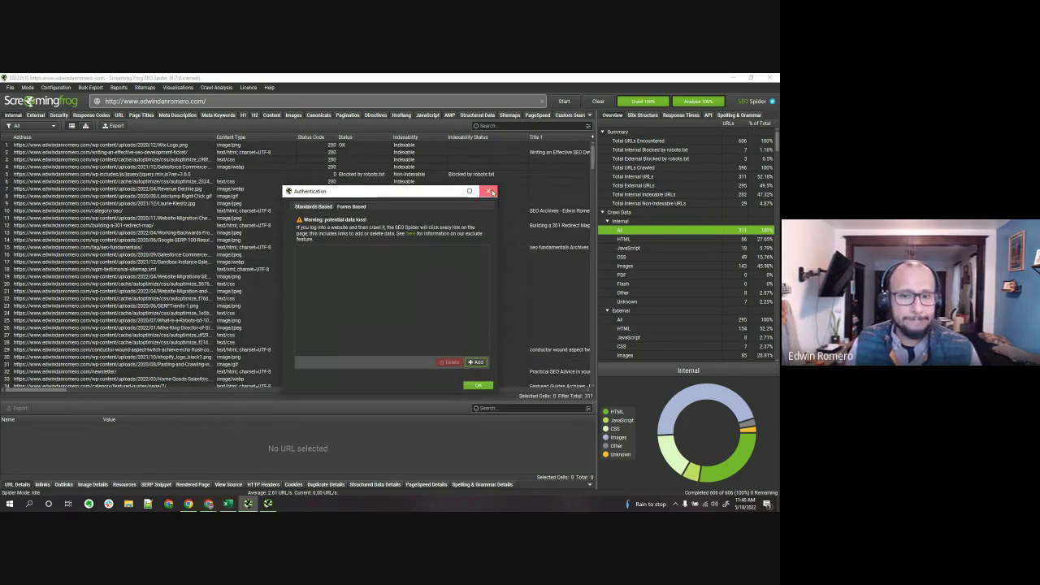
pyautogui.click(488, 192)
pyautogui.click(65, 88)
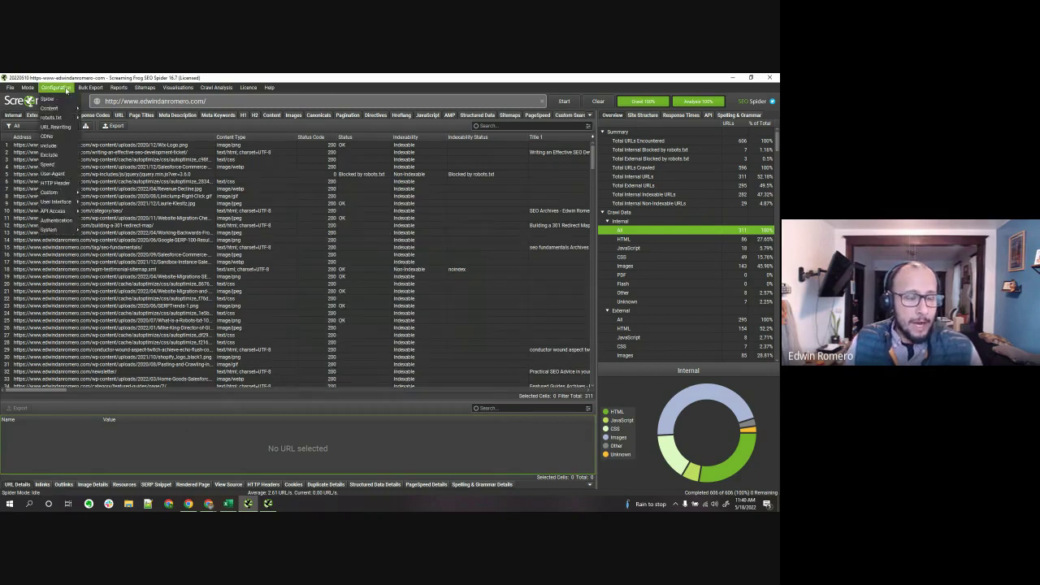
pyautogui.moveTo(65, 233)
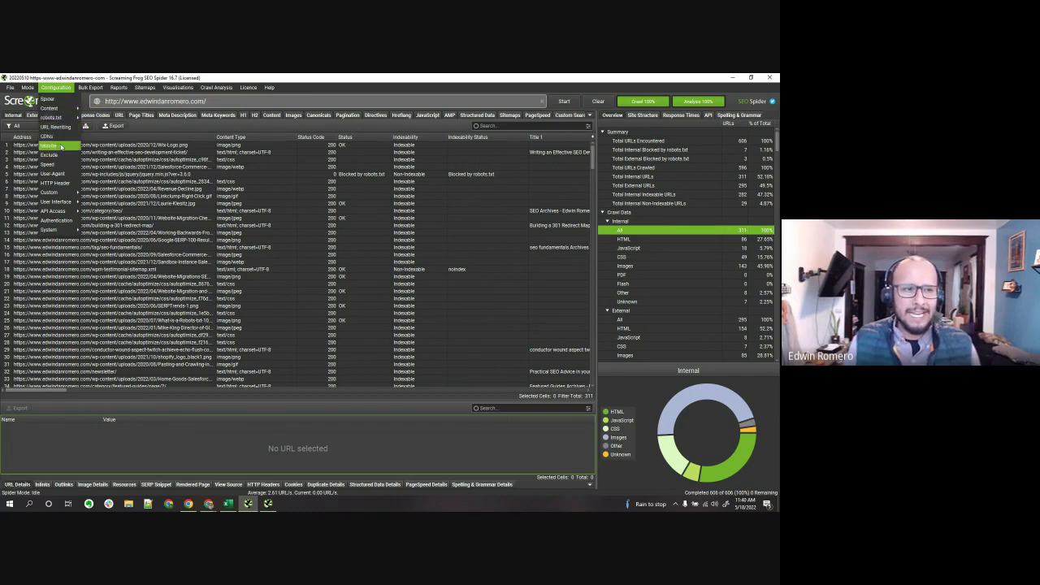
pyautogui.moveTo(63, 120)
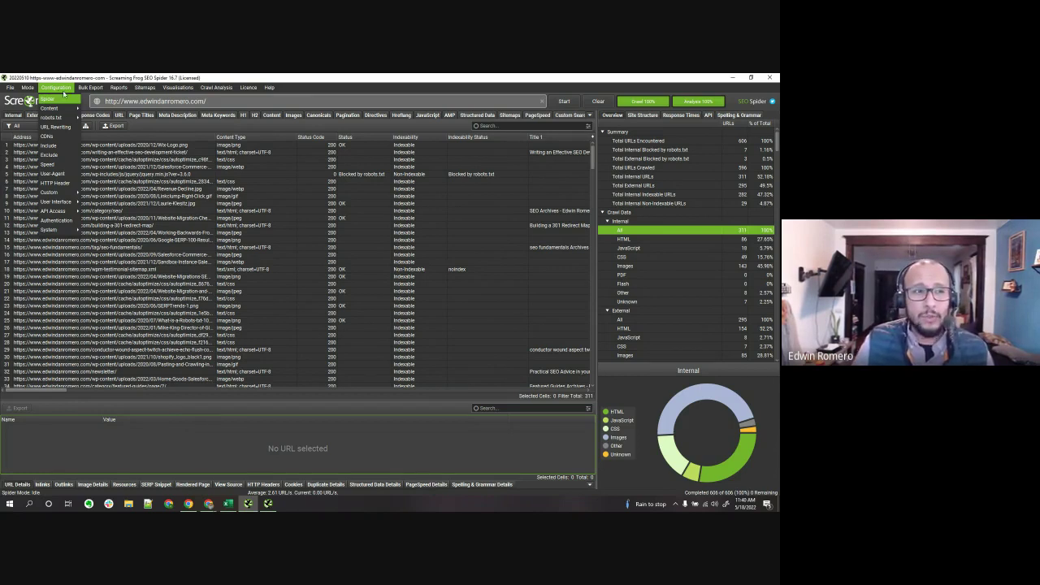
pyautogui.moveTo(81, 91)
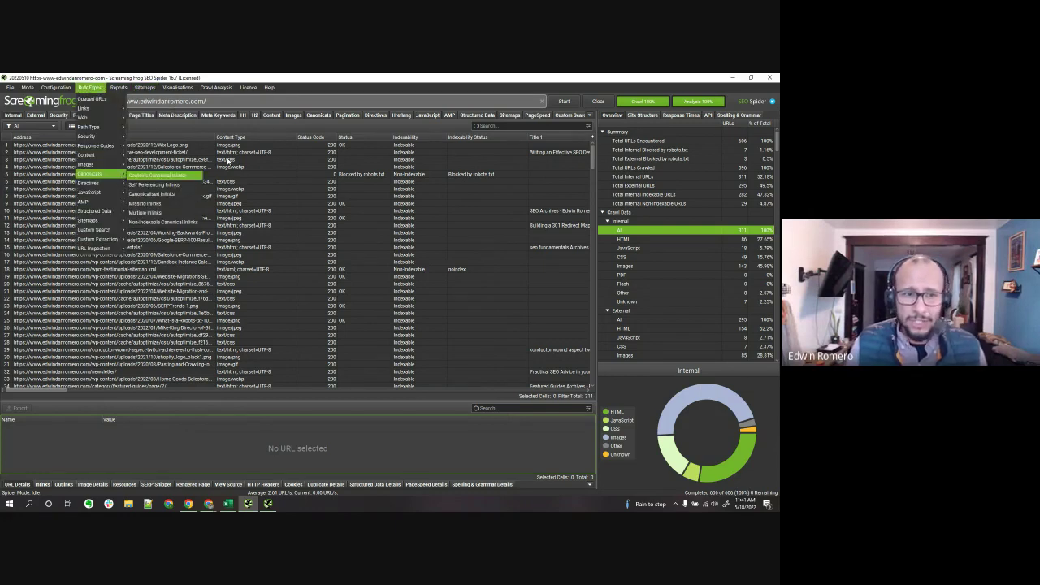
pyautogui.moveTo(115, 108)
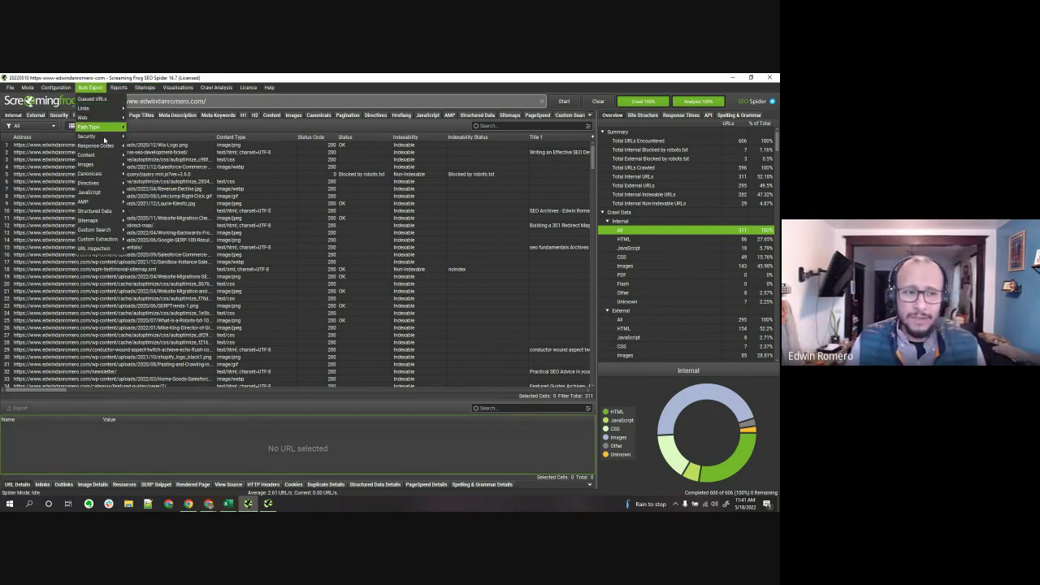
pyautogui.moveTo(102, 251)
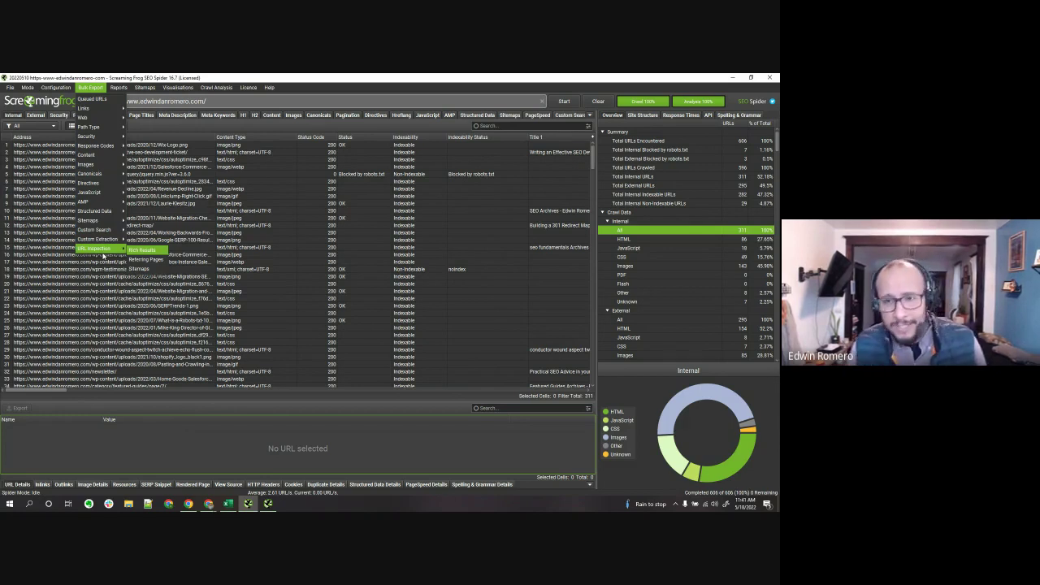
# Examine the bulk export options for queued URLs, links and response codes, including the blocked by robots.txt inlinks
pyautogui.click(67, 170)
pyautogui.click(67, 168)
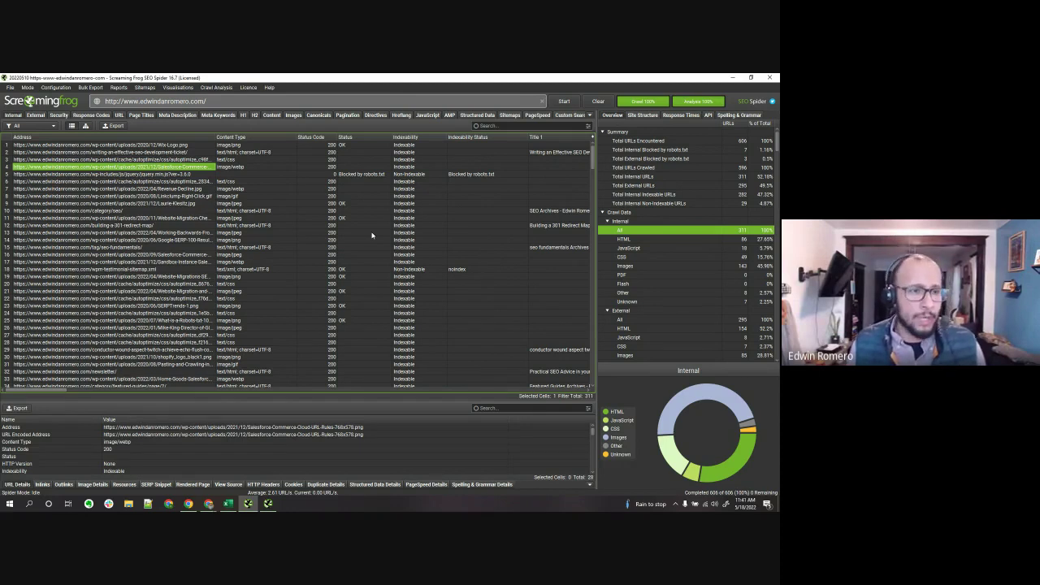
pyautogui.click(90, 87)
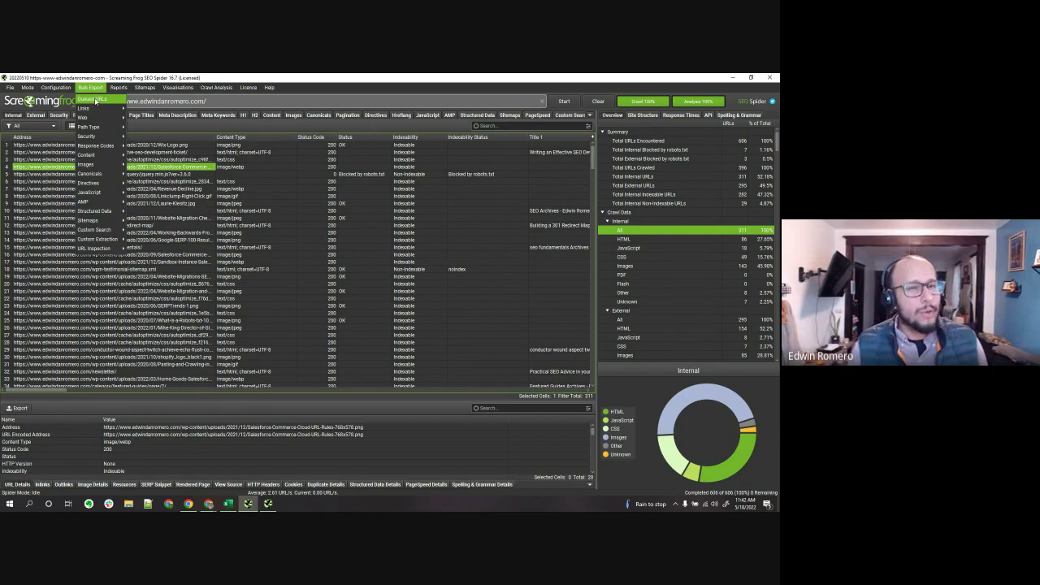
pyautogui.moveTo(95, 108)
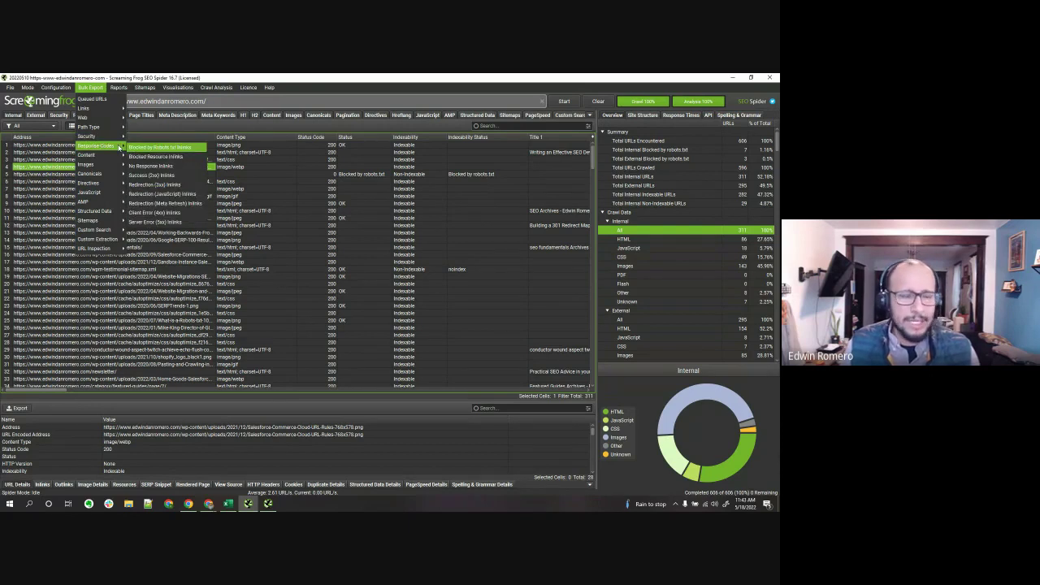
pyautogui.click(218, 128)
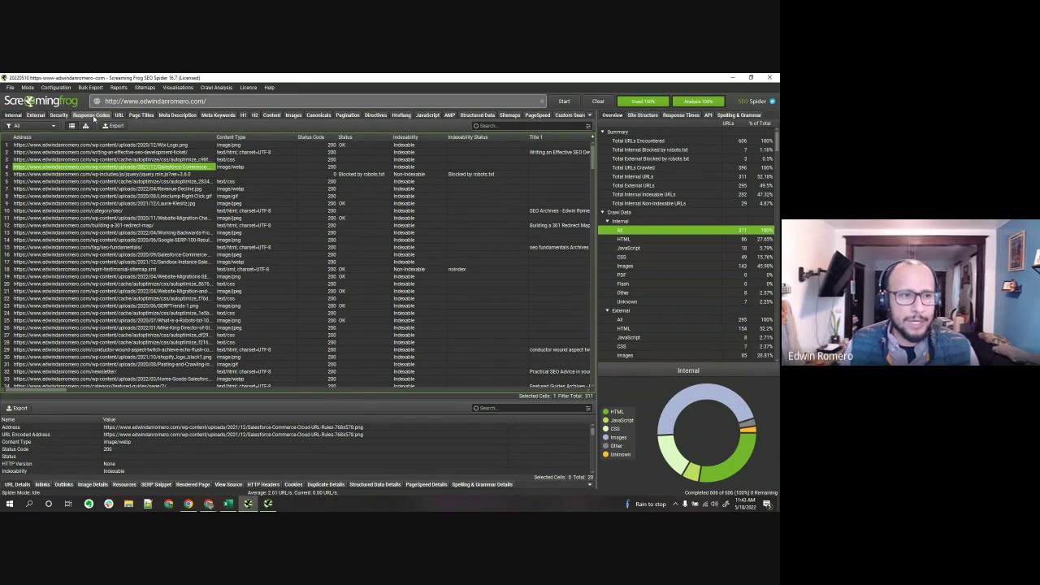
# Check the robots.txt configuration options, and review the bulk exports for response codes, canonicals, directives and JavaScript
pyautogui.click(55, 87)
pyautogui.moveTo(50, 118)
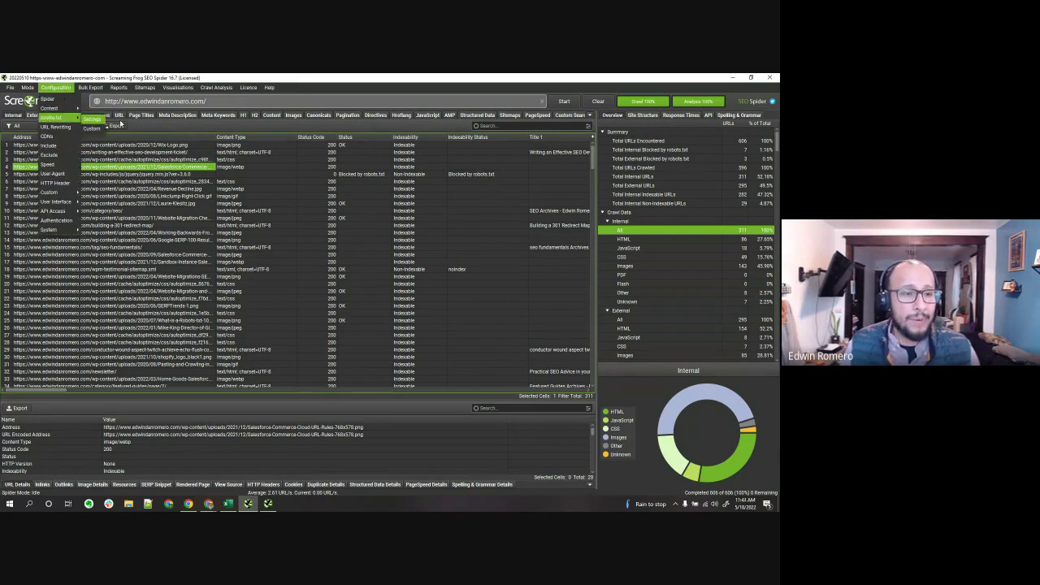
pyautogui.click(91, 87)
pyautogui.moveTo(103, 146)
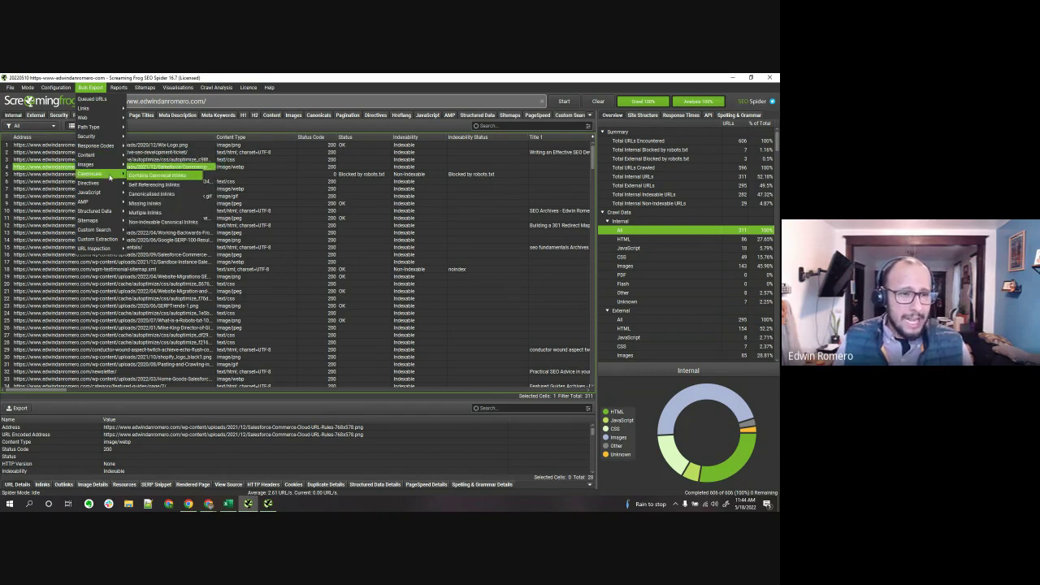
pyautogui.moveTo(109, 195)
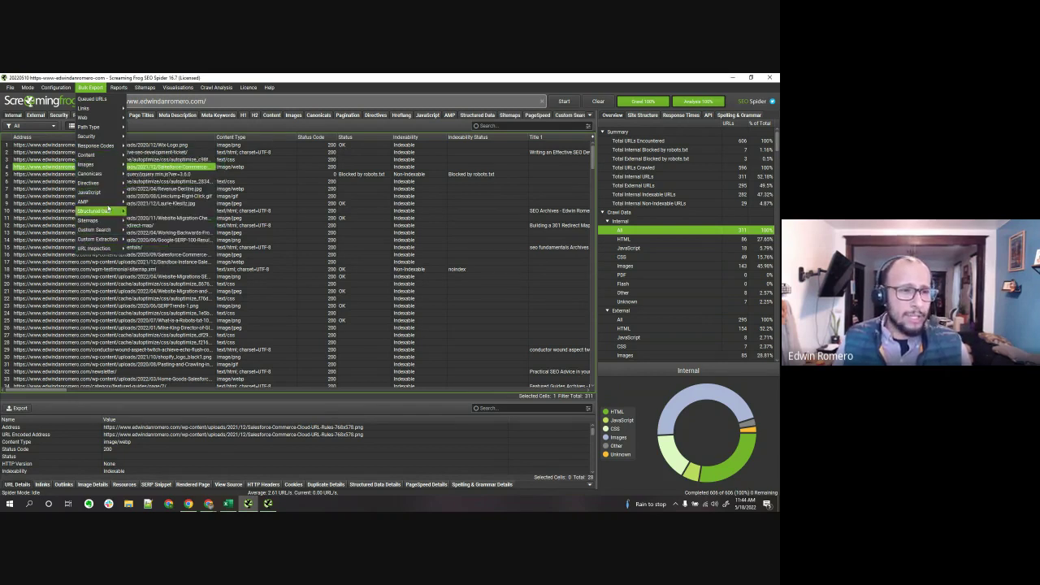
# Look over the system and user interface configuration options, and review the bulk exports for sitemaps and custom search
pyautogui.moveTo(55, 87)
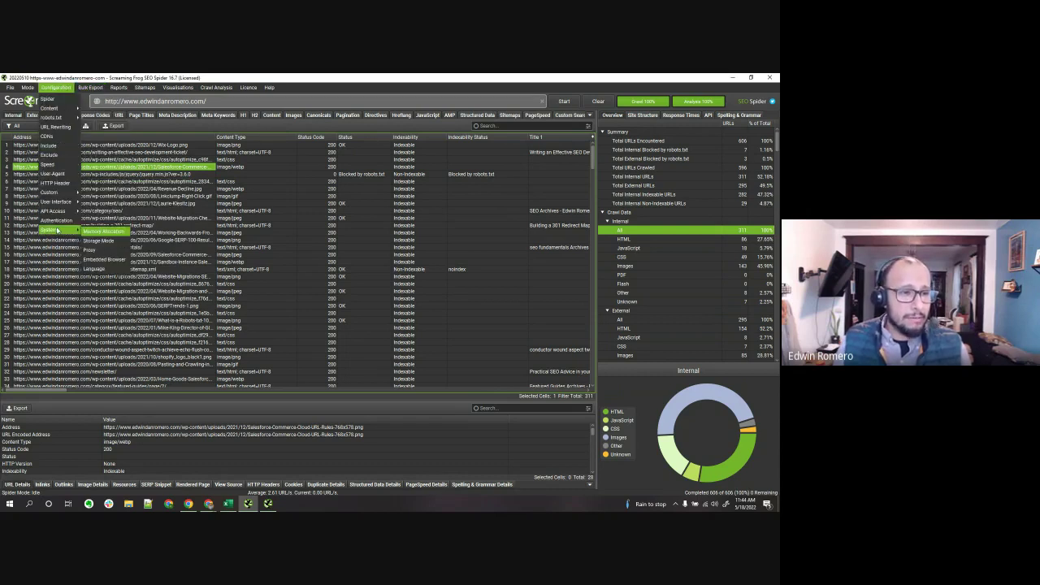
pyautogui.moveTo(58, 200)
pyautogui.moveTo(91, 88)
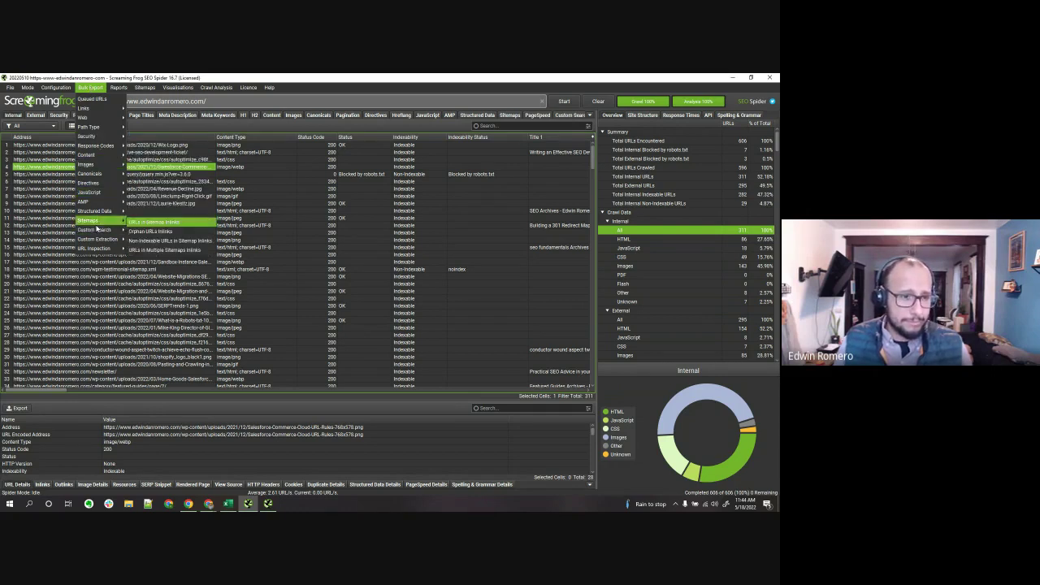
pyautogui.moveTo(95, 232)
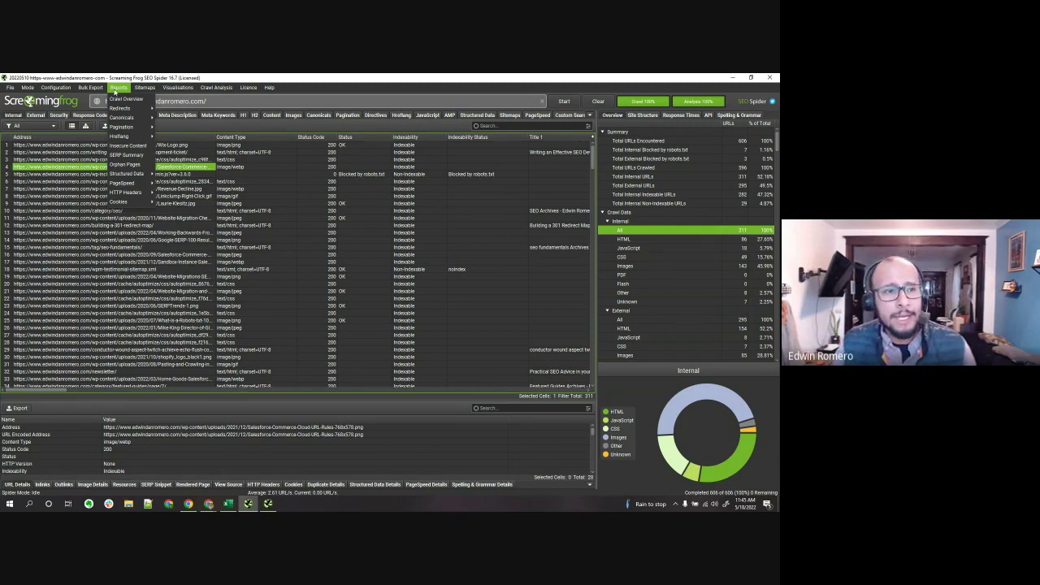
# Review the available reports, including redirects, redirect chains, canonicals, pagination and HTTP headers
pyautogui.moveTo(151, 109)
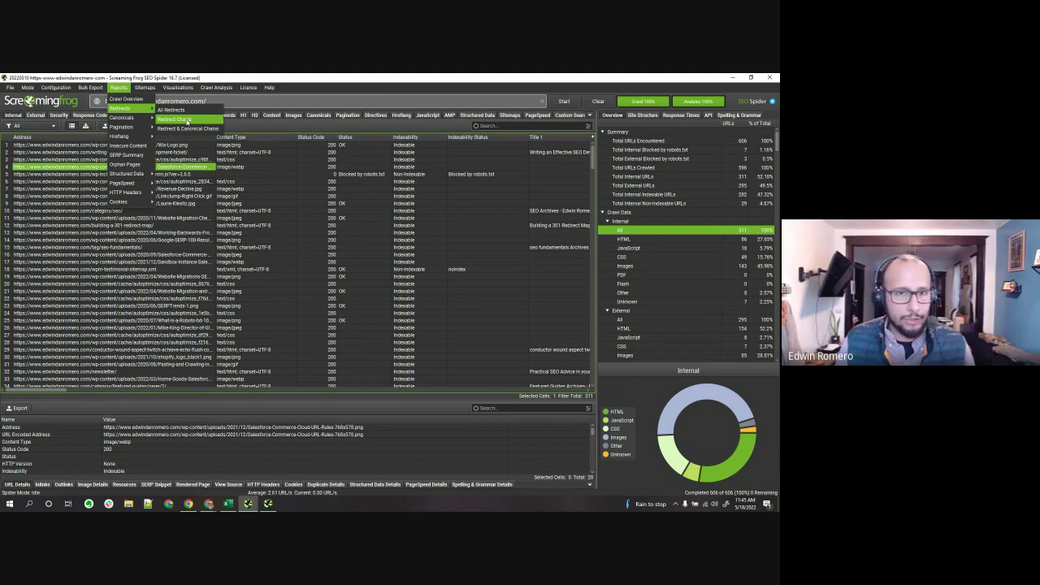
pyautogui.moveTo(120, 118)
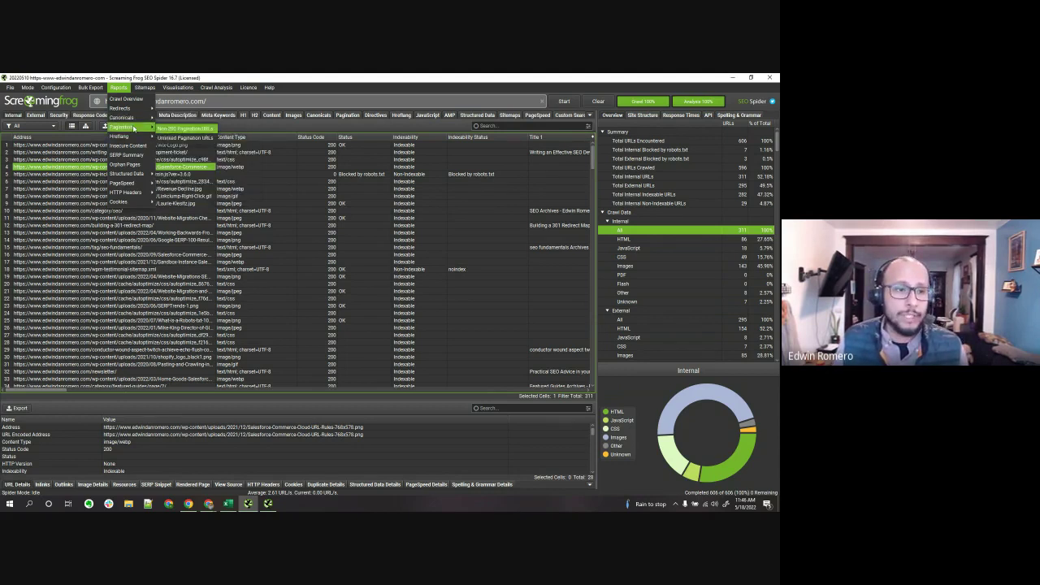
pyautogui.moveTo(138, 193)
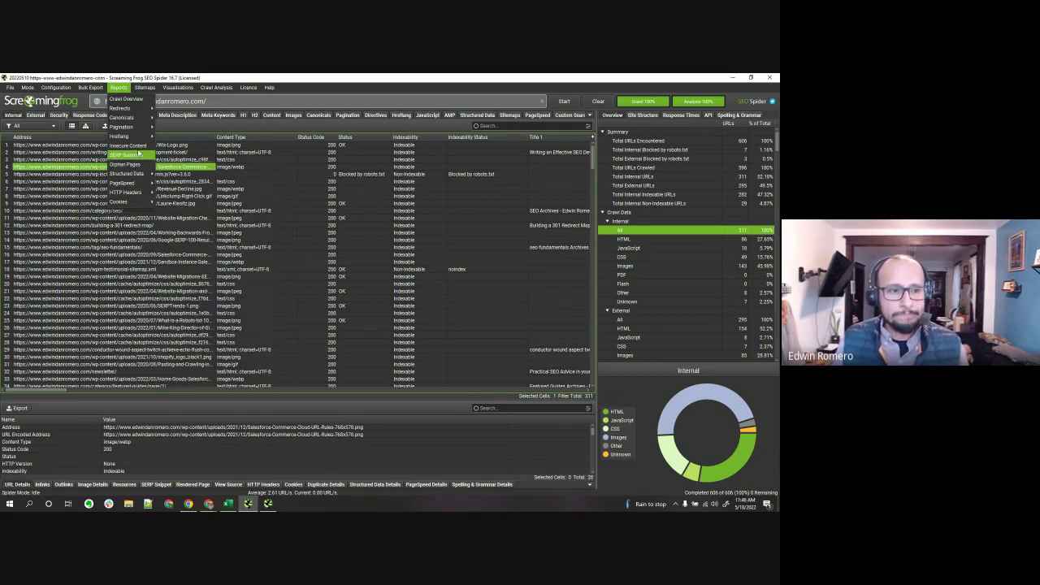
# Examine the XML sitemap export settings for pages, last modified, priority and change frequency
pyautogui.moveTo(145, 88)
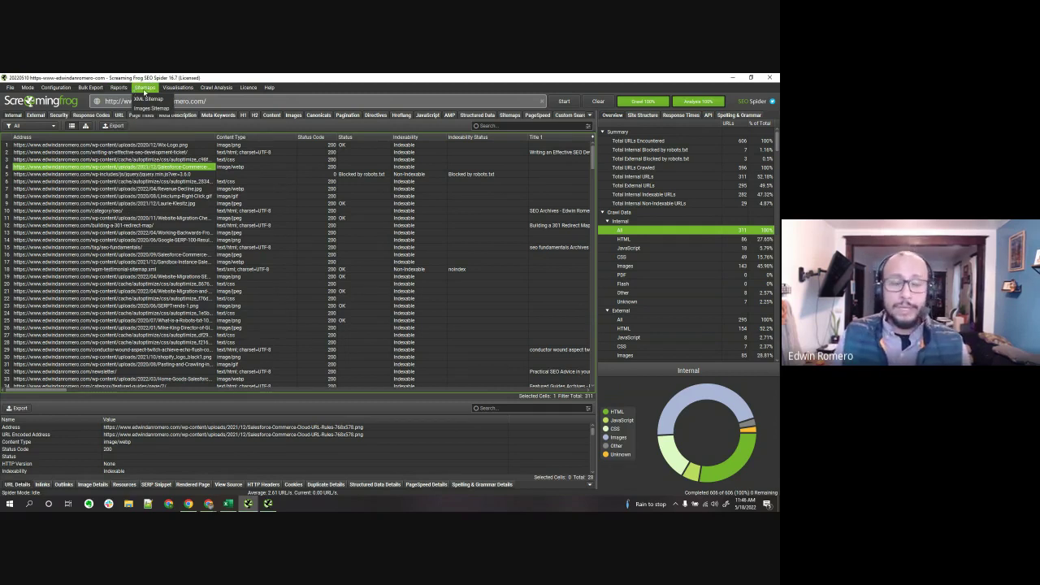
pyautogui.click(148, 98)
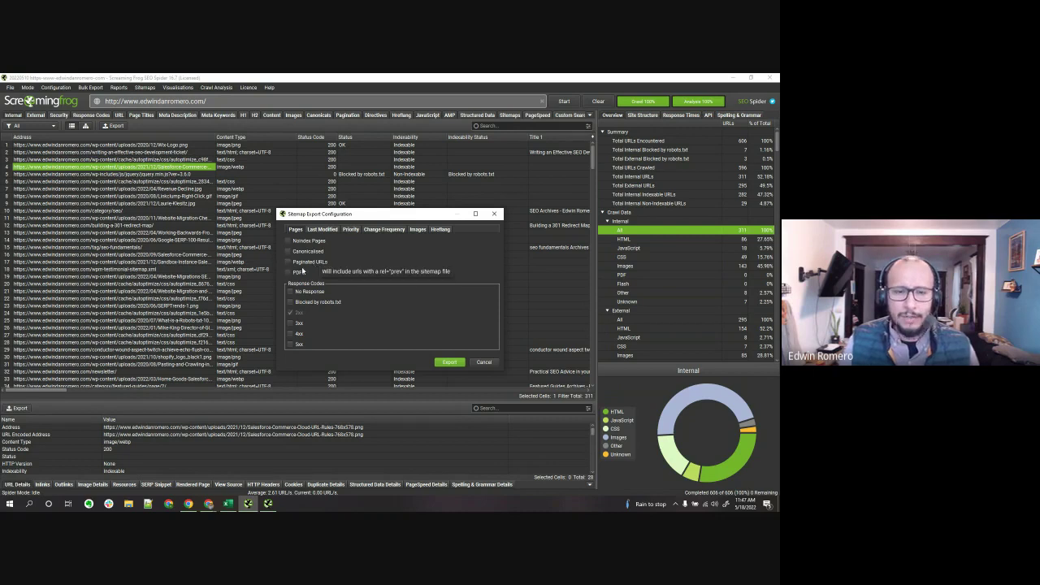
pyautogui.click(321, 229)
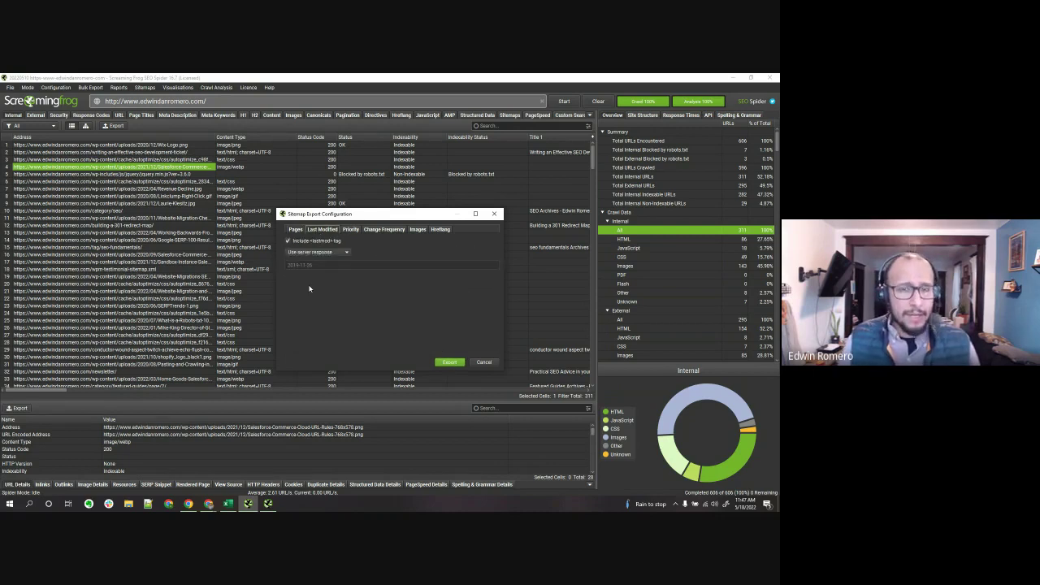
pyautogui.click(348, 230)
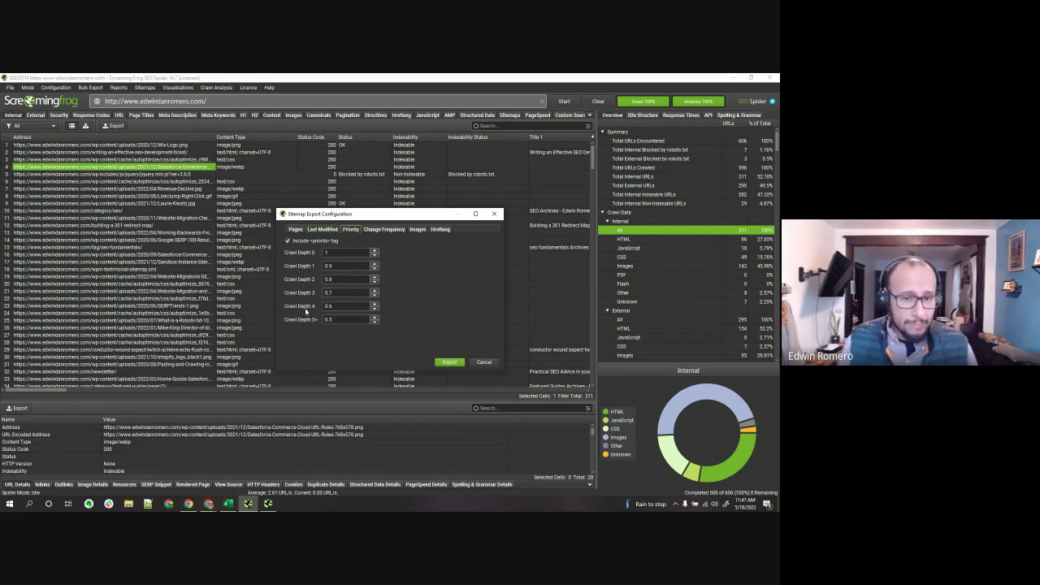
pyautogui.click(384, 229)
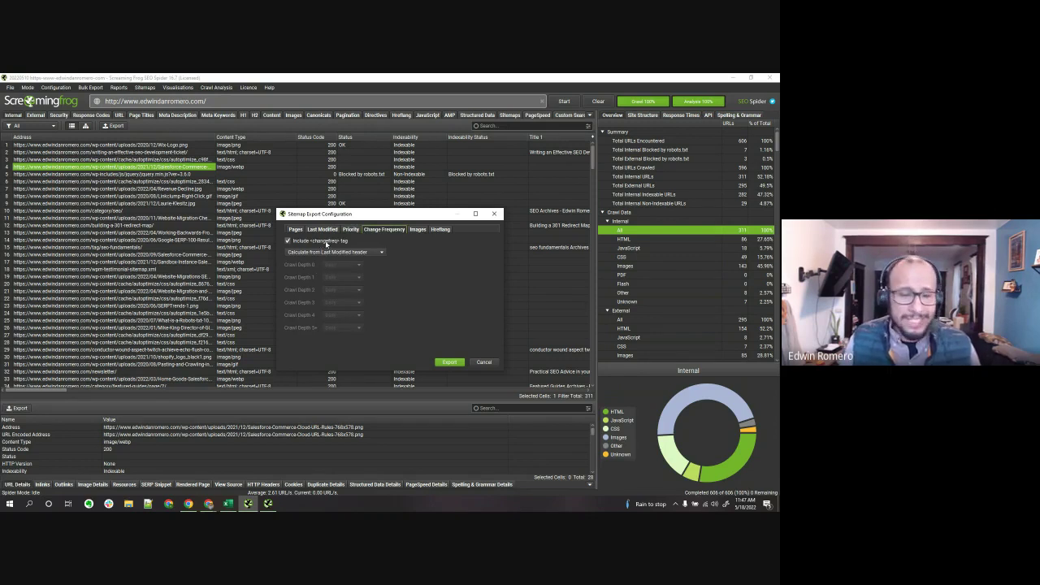
# Try including images and noindex images in the XML sitemap, check the hreflang option, and dismiss the export configuration
pyautogui.click(415, 229)
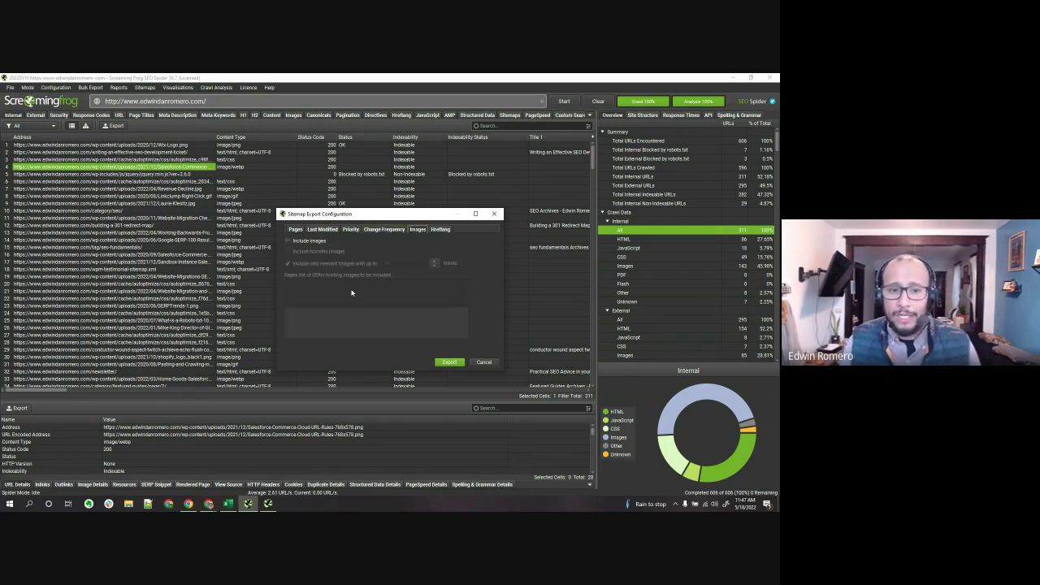
pyautogui.click(307, 241)
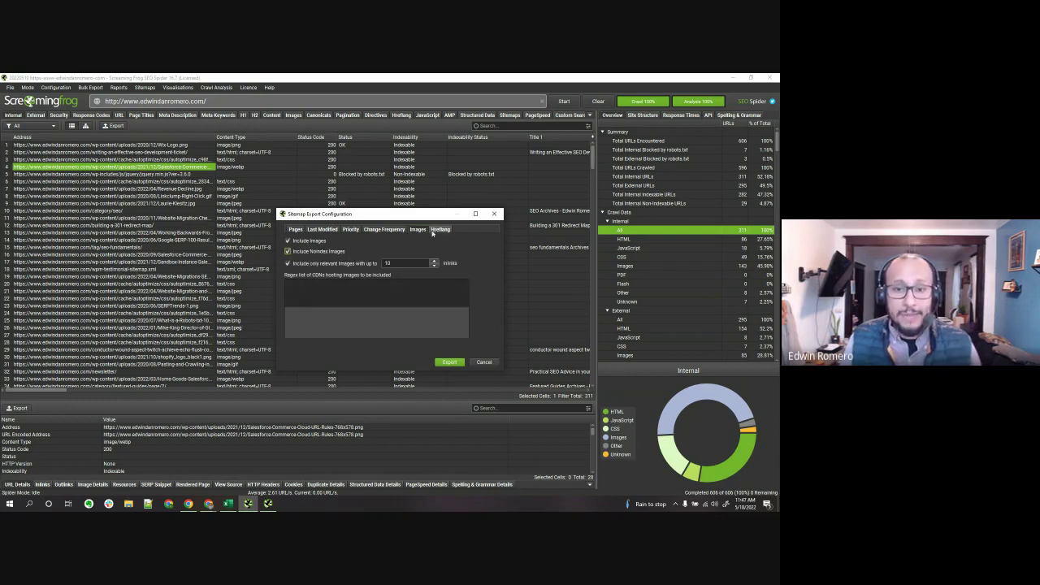
pyautogui.click(437, 230)
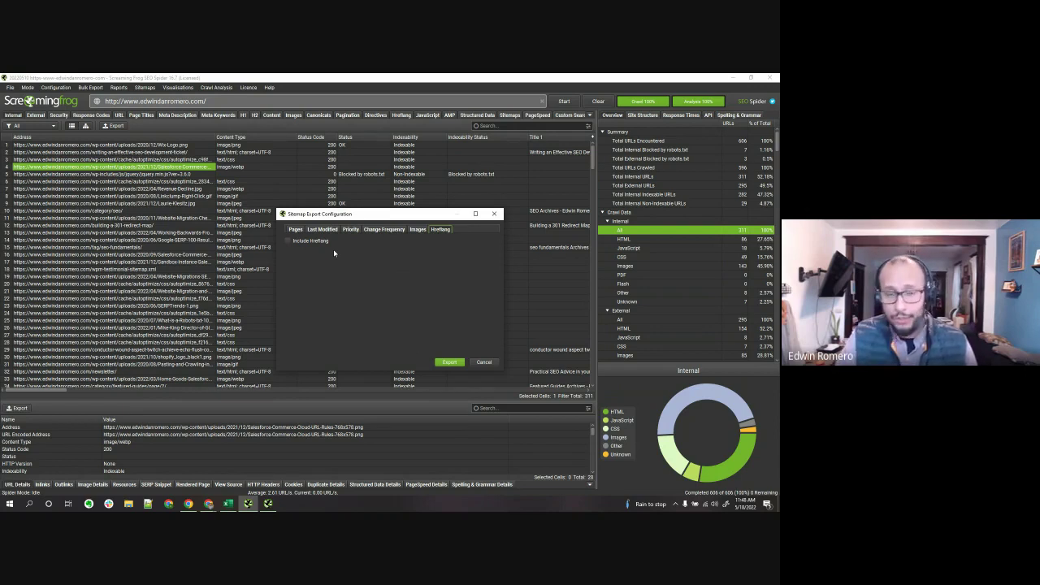
pyautogui.click(493, 215)
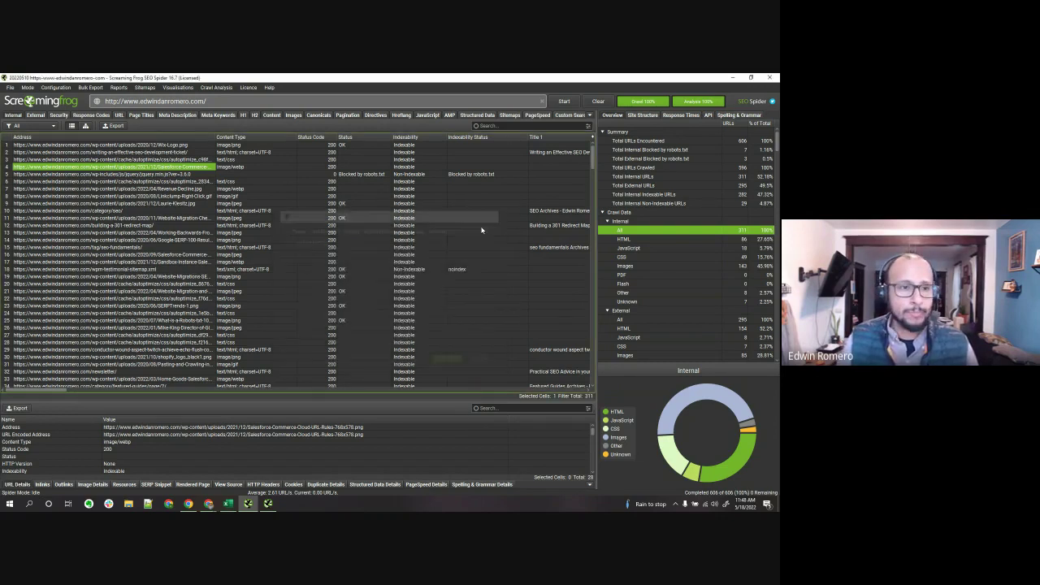
pyautogui.click(178, 87)
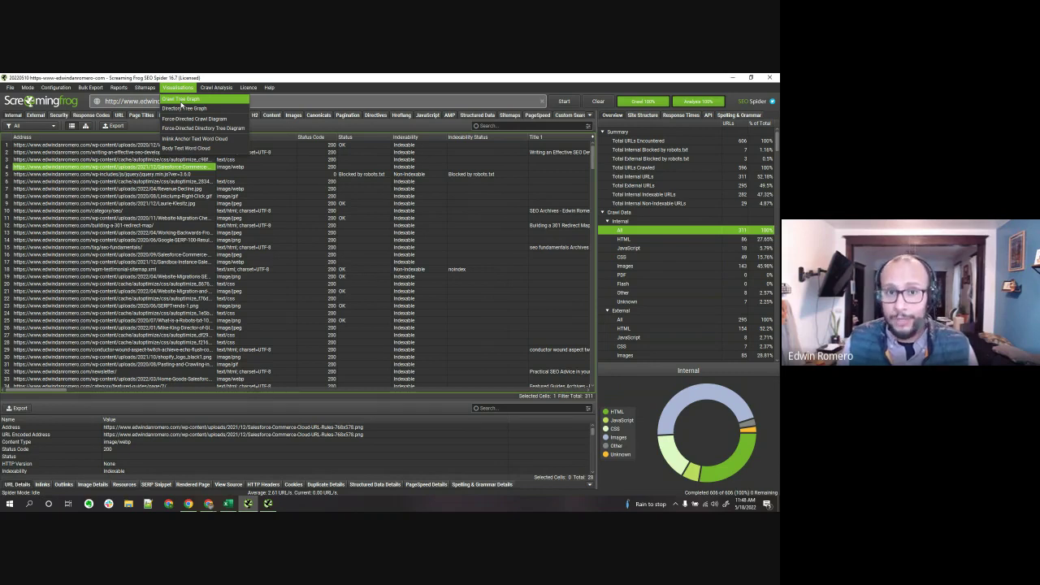
pyautogui.click(175, 99)
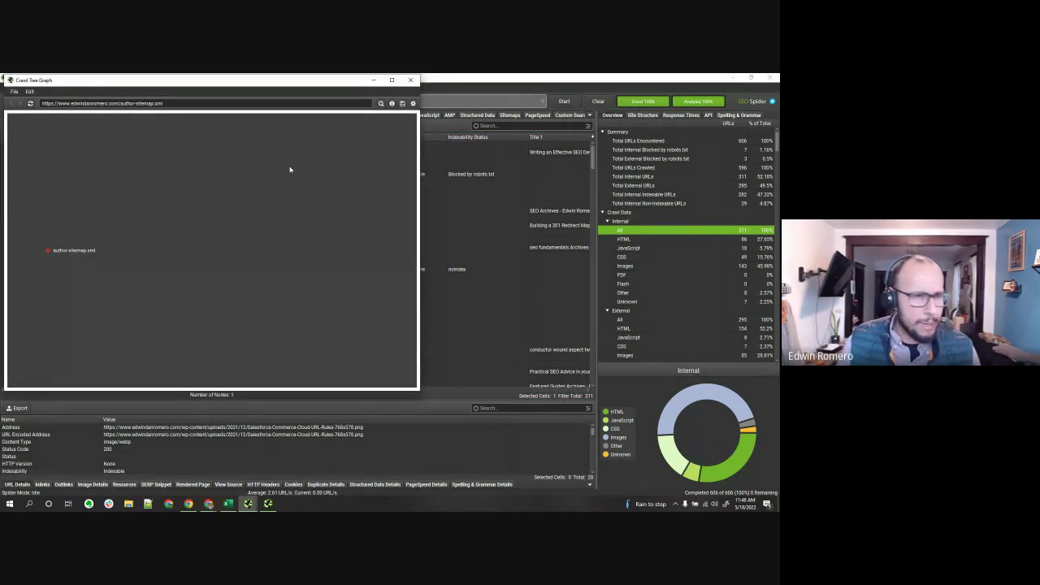
pyautogui.tripleClick(160, 103)
pyautogui.press('BackSpace')
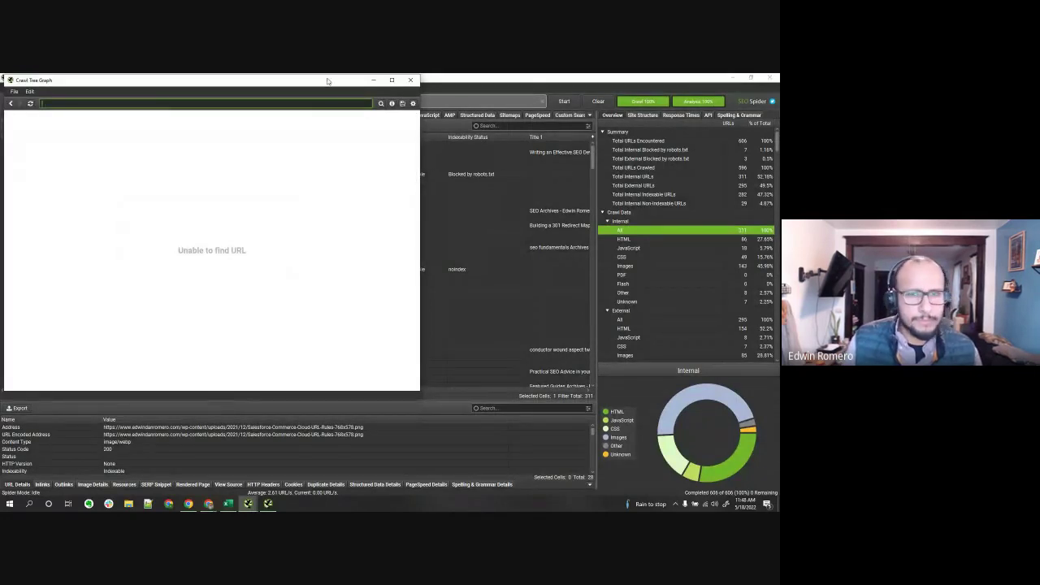
pyautogui.click(410, 80)
# Generate a crawl tree graph that starts from the site's homepage URL instead of author-sitemap.xml
pyautogui.click(179, 88)
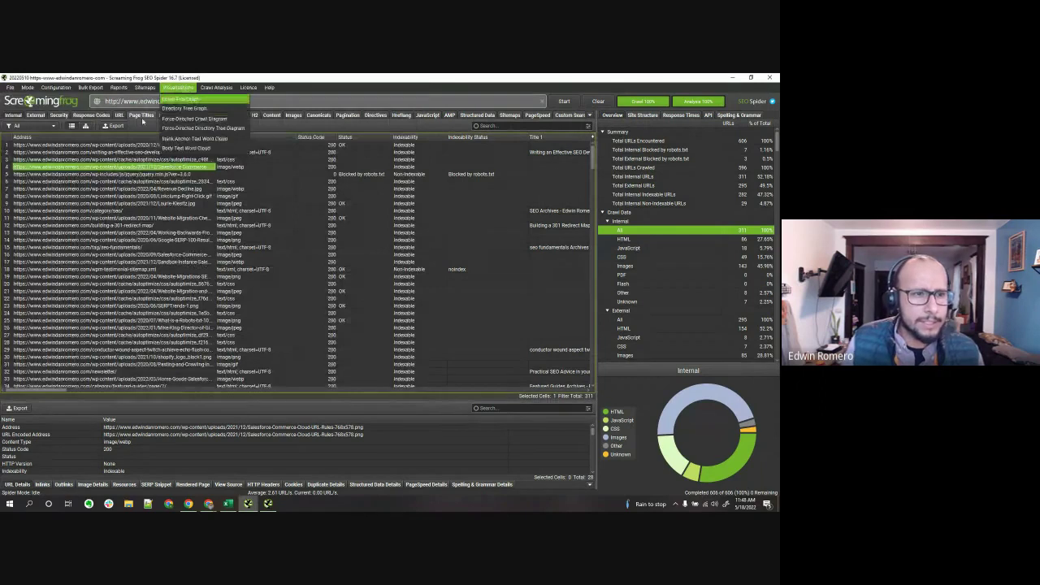
pyautogui.click(183, 100)
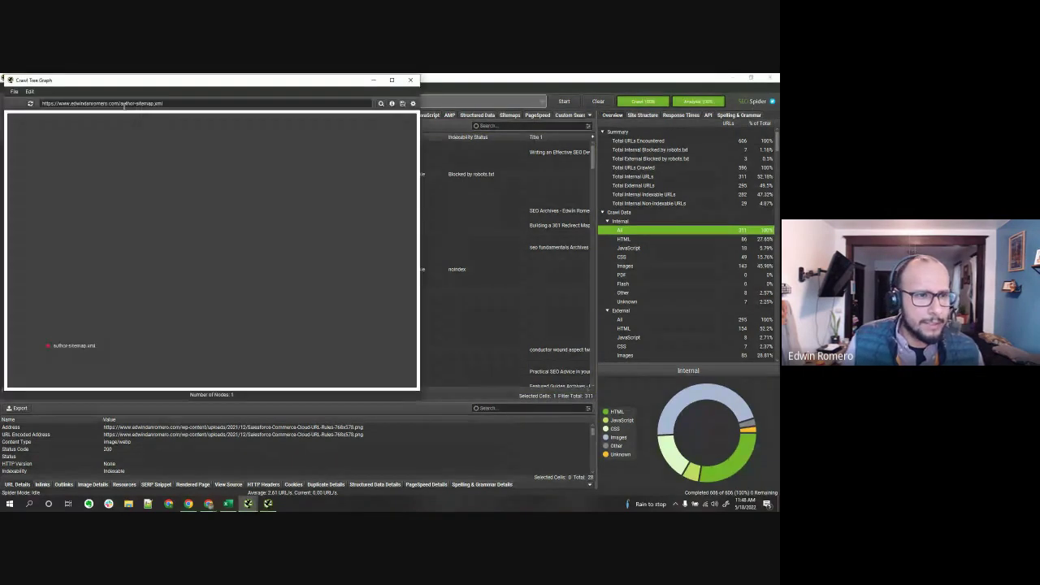
pyautogui.press('BackSpace')
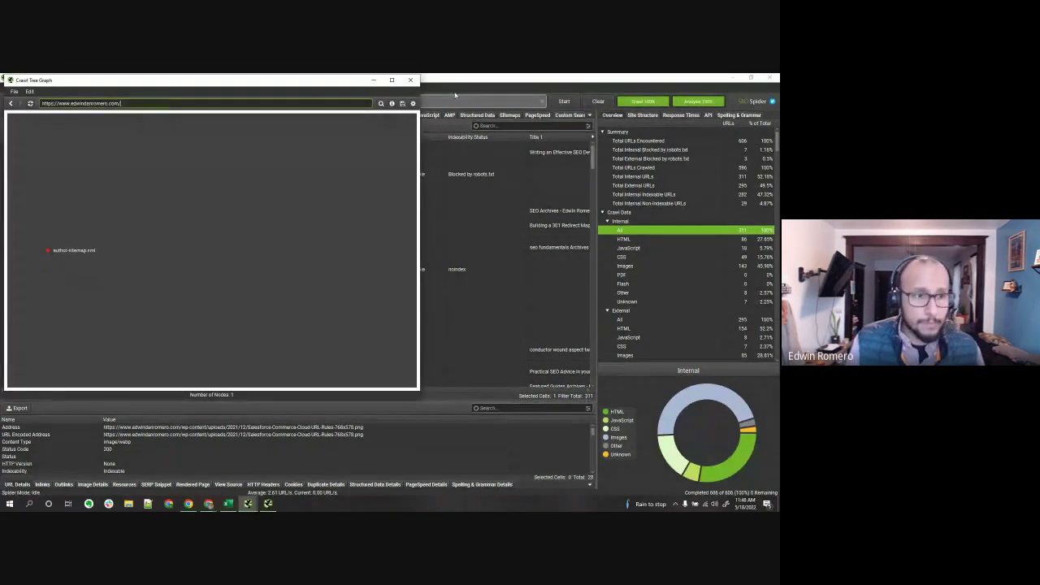
pyautogui.press('Return')
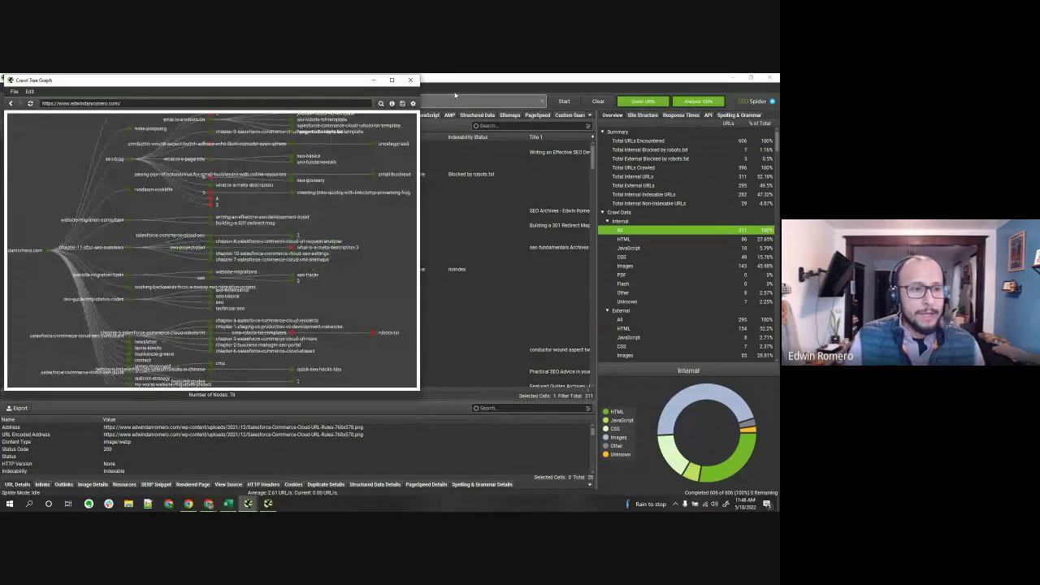
# Examine the homepage crawl tree graph's overall structure, branches and red nodes, and close the graph
pyautogui.scroll(-3, 116, 231)
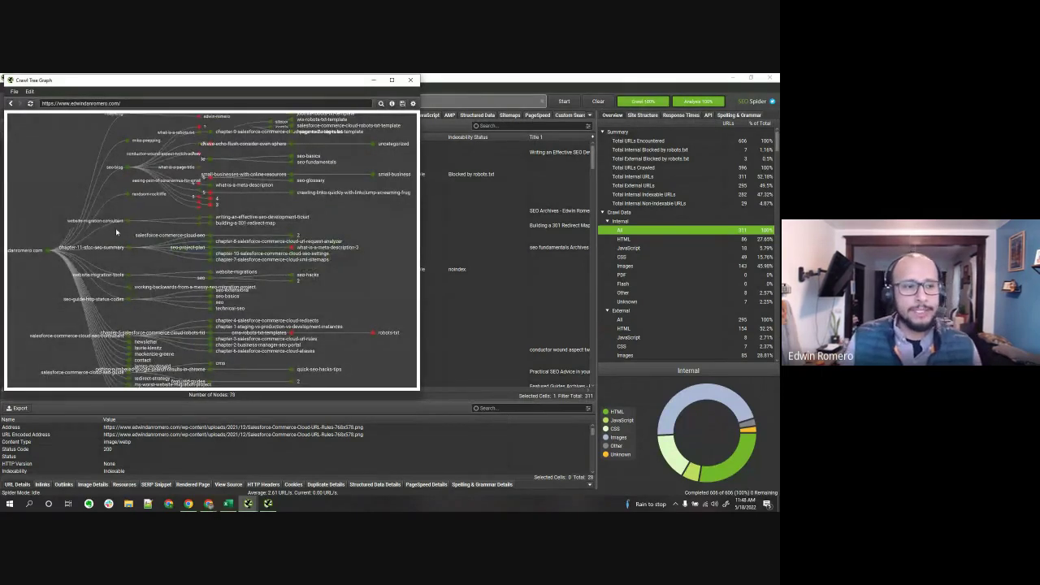
pyautogui.scroll(1, 46, 225)
pyautogui.moveTo(81, 242)
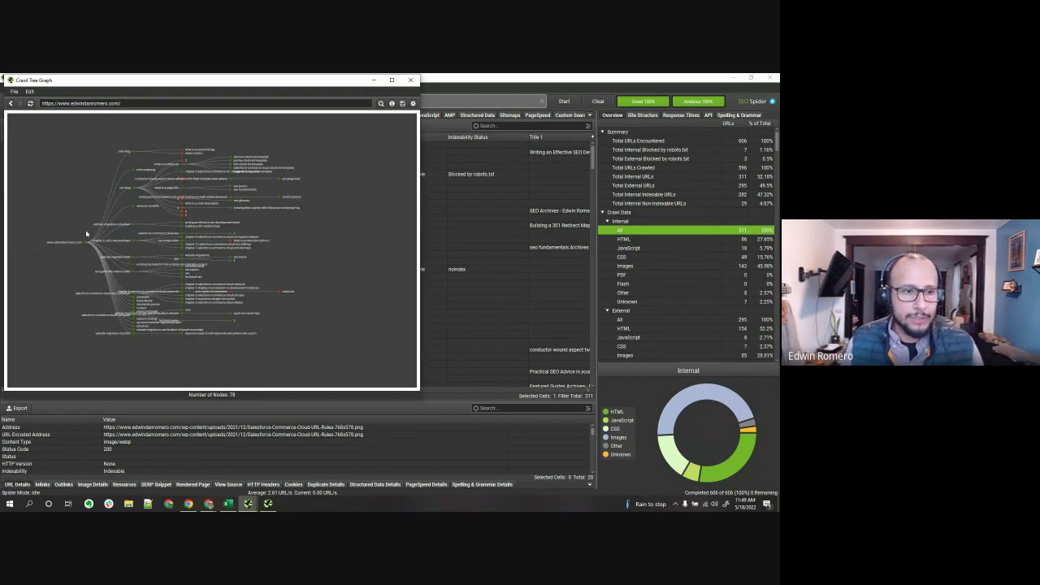
pyautogui.scroll(1, 85, 231)
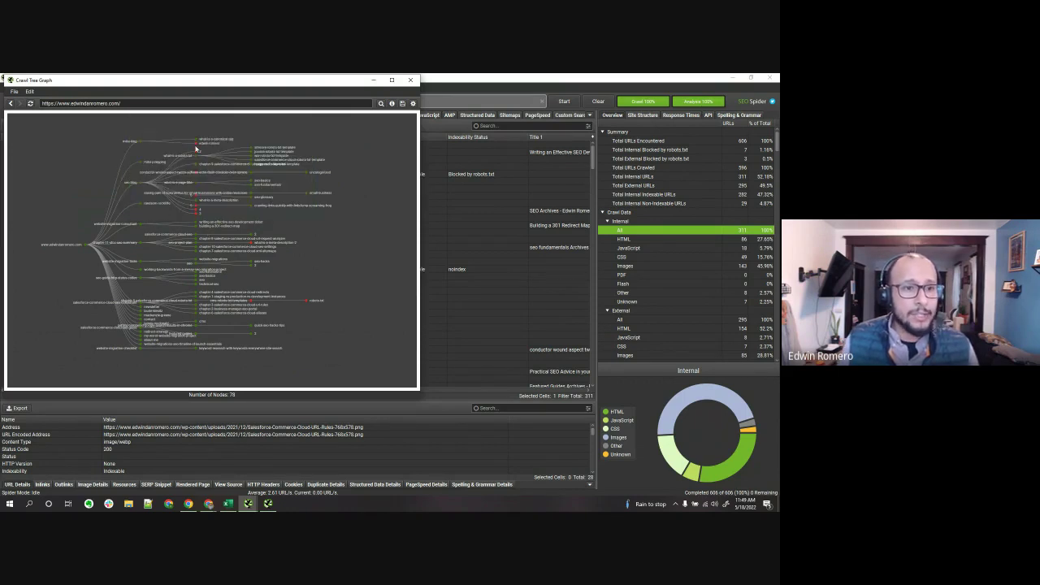
pyautogui.moveTo(196, 149)
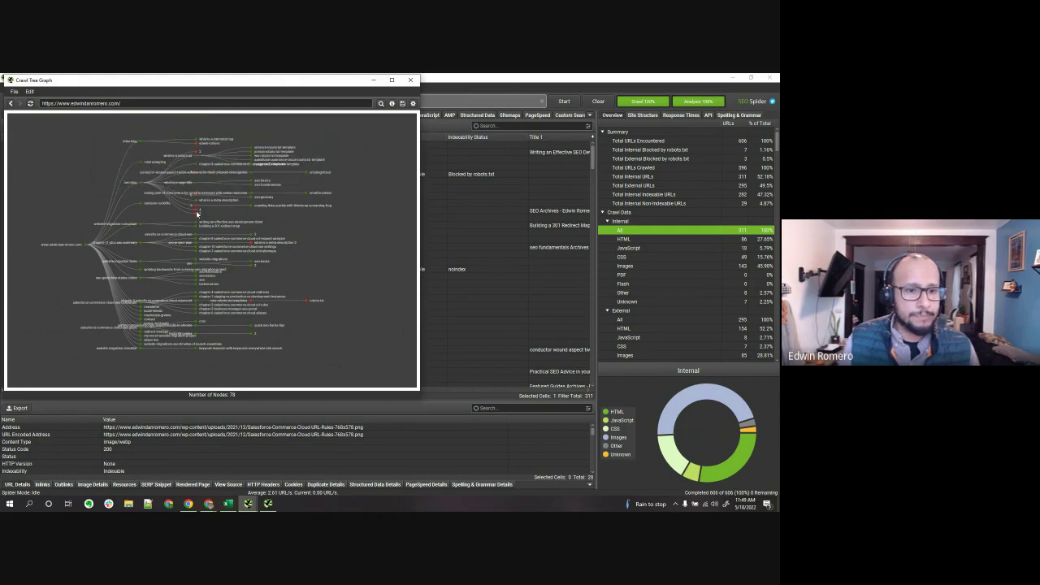
pyautogui.click(412, 82)
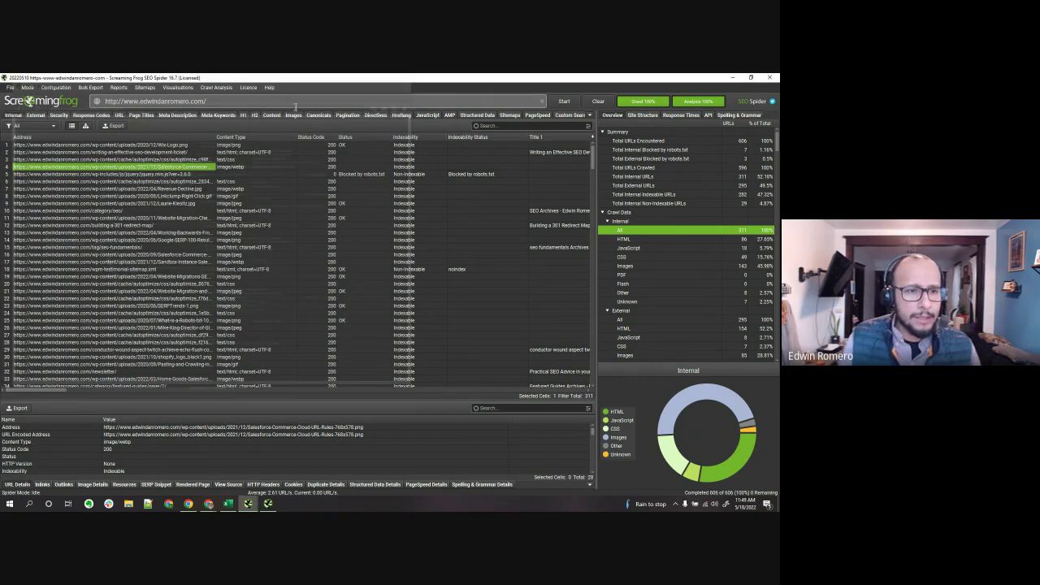
# Generate a directory tree graph of the crawl, examine its overall folder structure, and close the graph
pyautogui.click(177, 87)
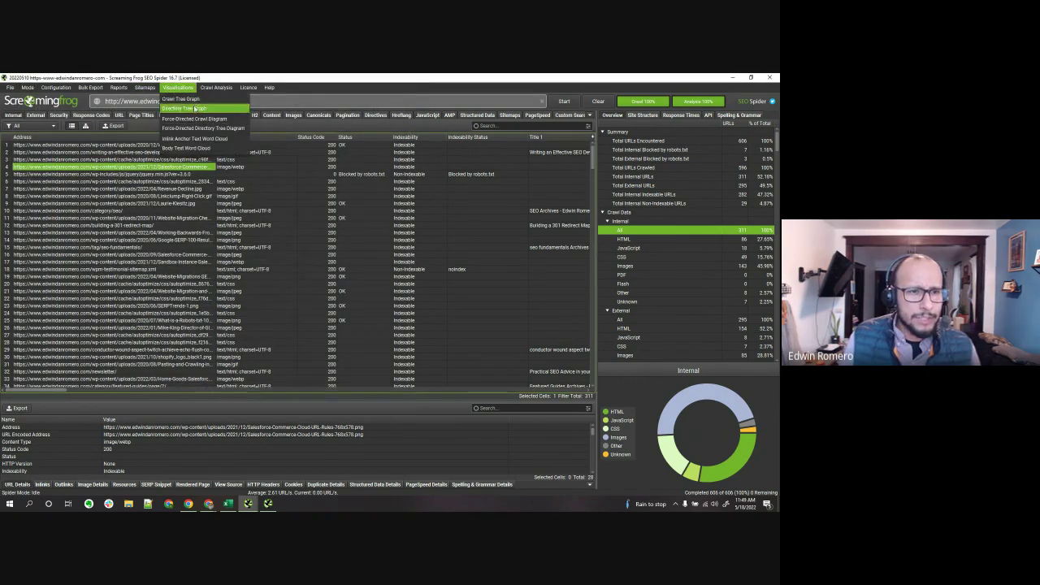
pyautogui.click(197, 112)
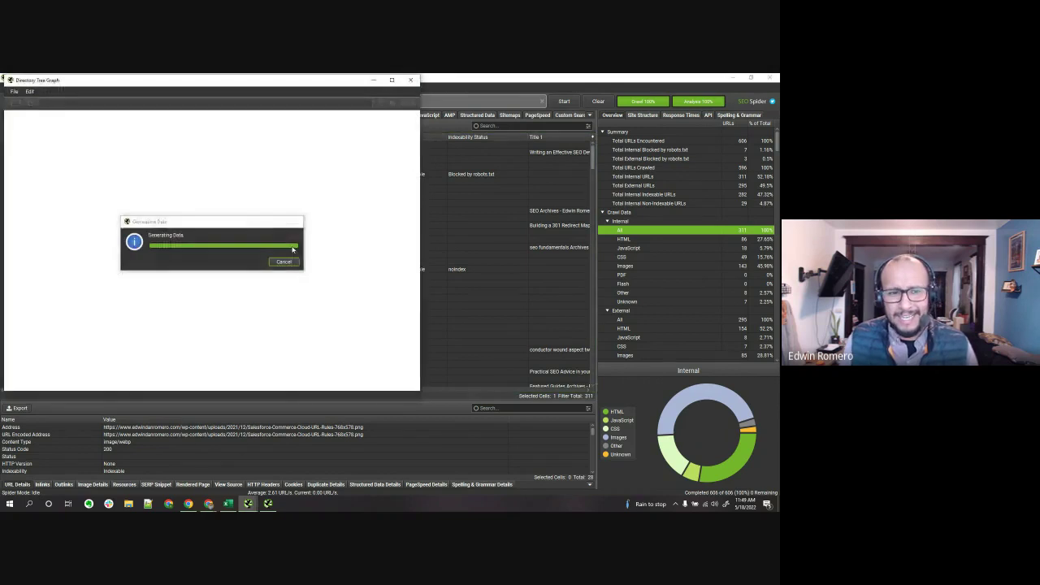
pyautogui.moveTo(217, 263)
pyautogui.scroll(-3, 217, 263)
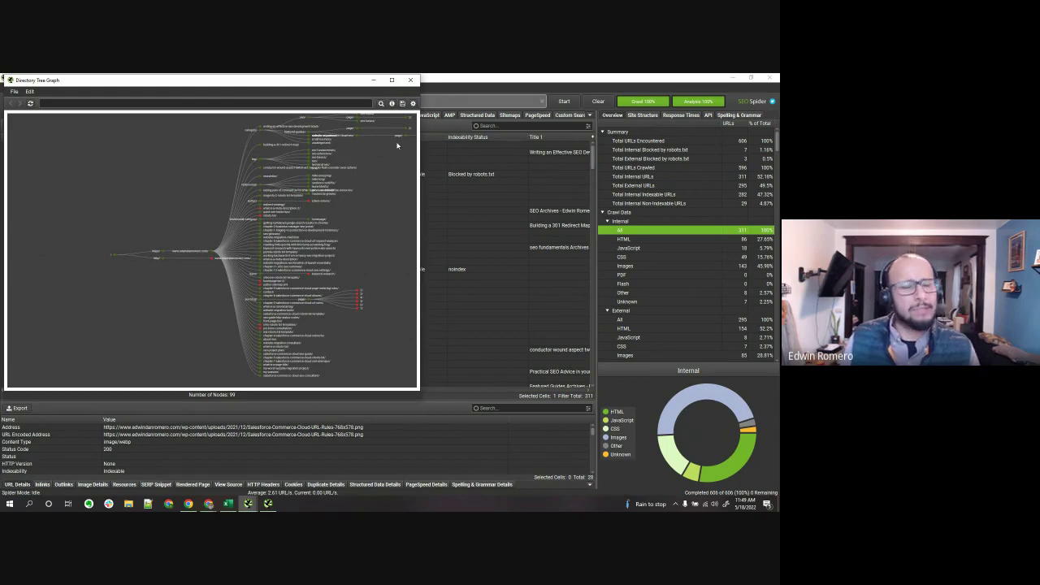
pyautogui.click(411, 80)
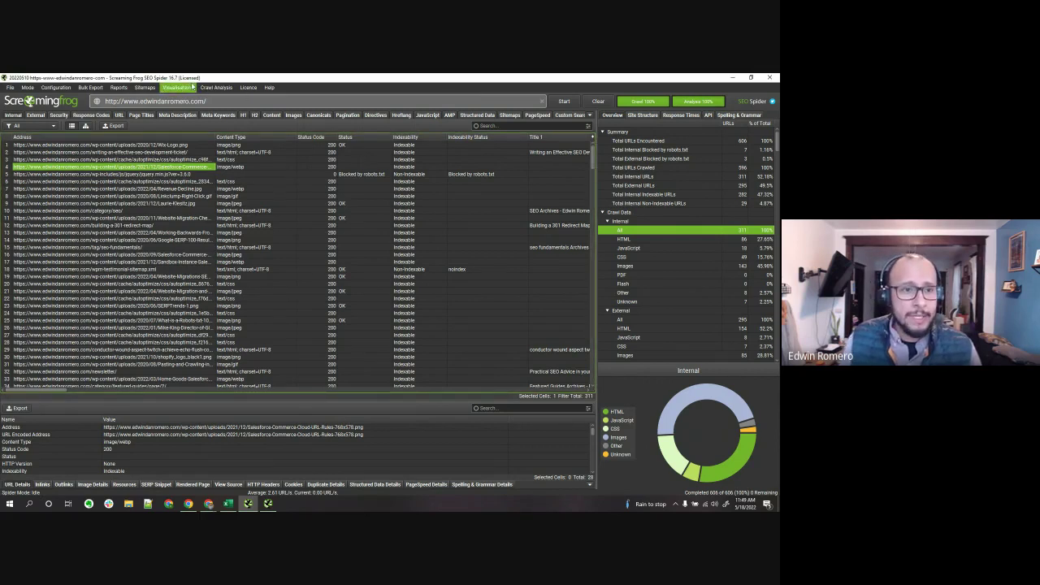
# Check the crawl analysis commands, and filter the sitemap data by URLs in sitemap, orphan URLs and URLs not in sitemap, selecting the last filter's URLs
pyautogui.click(216, 88)
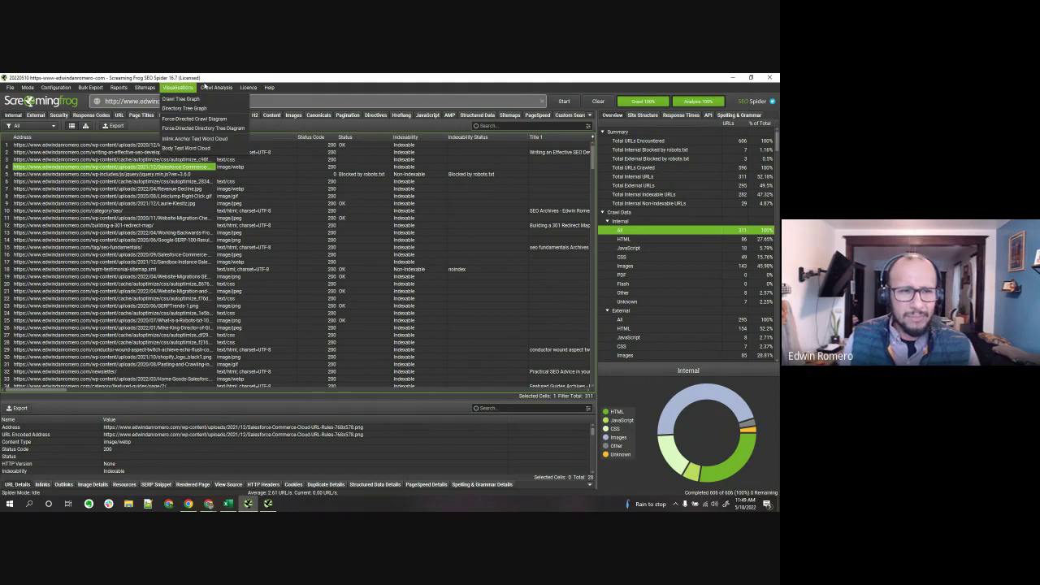
pyautogui.click(215, 88)
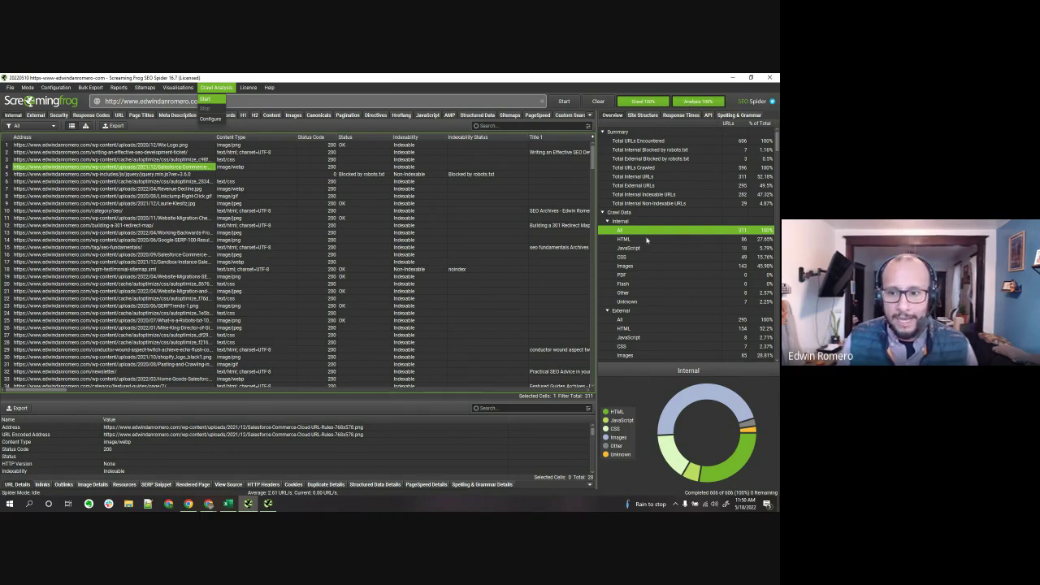
pyautogui.scroll(-20, 647, 239)
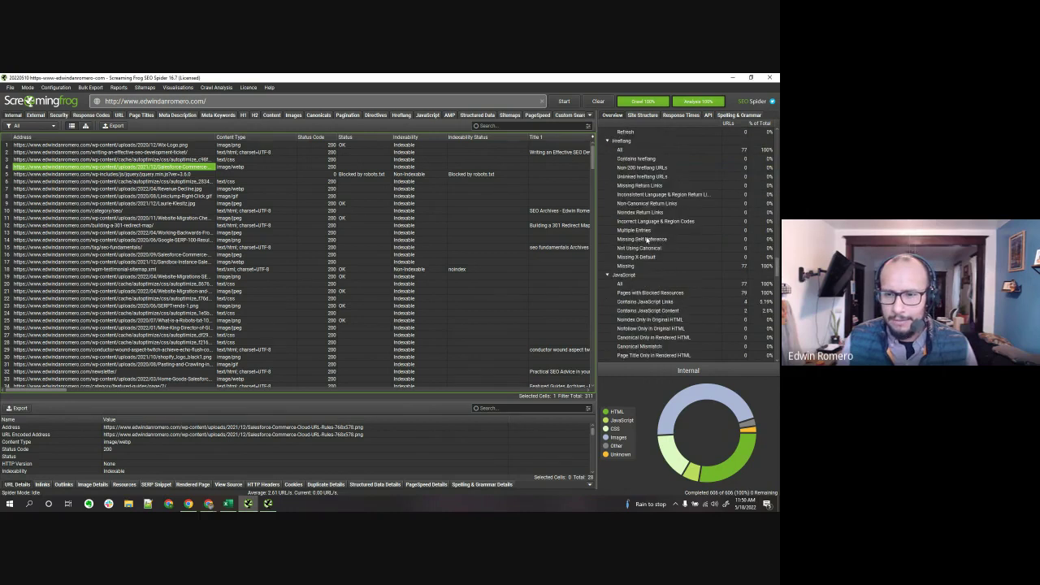
pyautogui.scroll(-10, 647, 239)
pyautogui.scroll(-5, 647, 239)
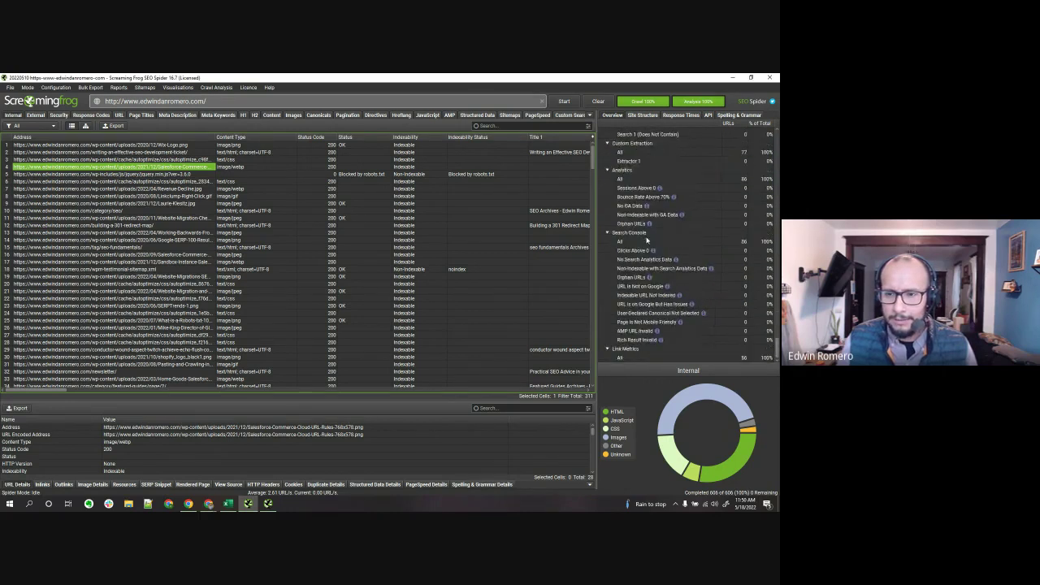
pyautogui.scroll(5, 647, 239)
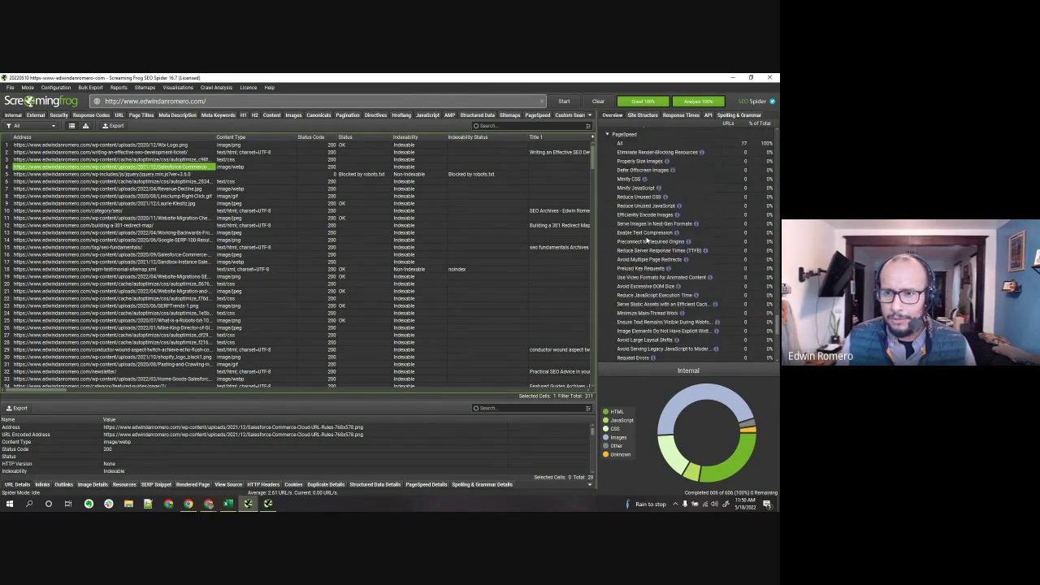
pyautogui.click(642, 197)
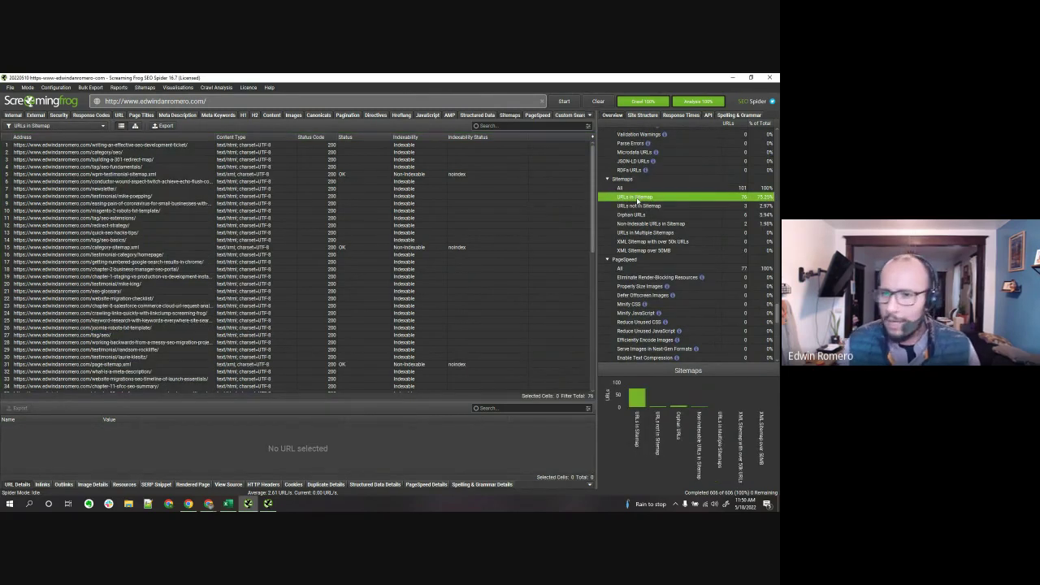
pyautogui.click(650, 215)
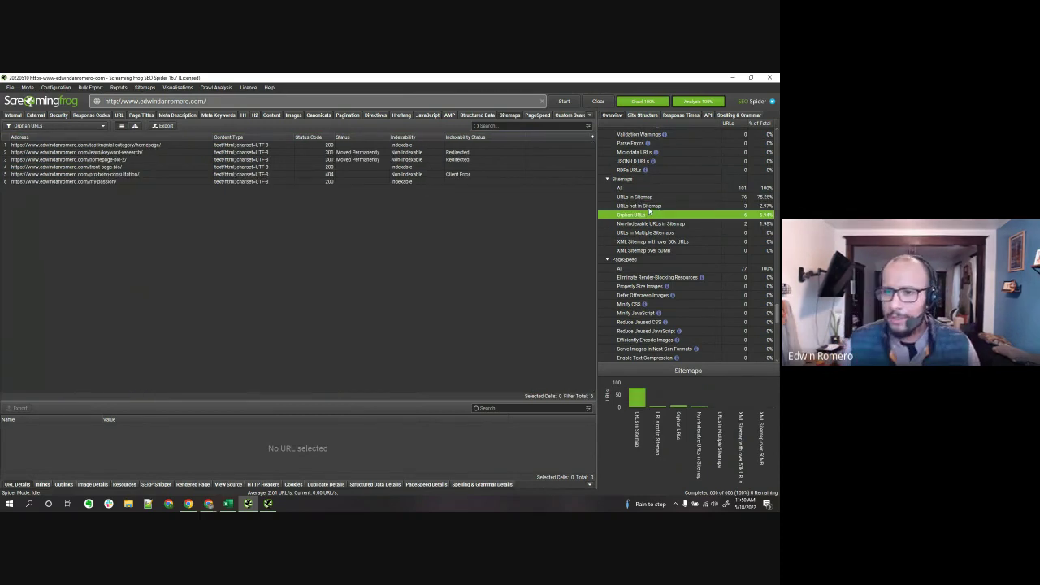
pyautogui.click(649, 206)
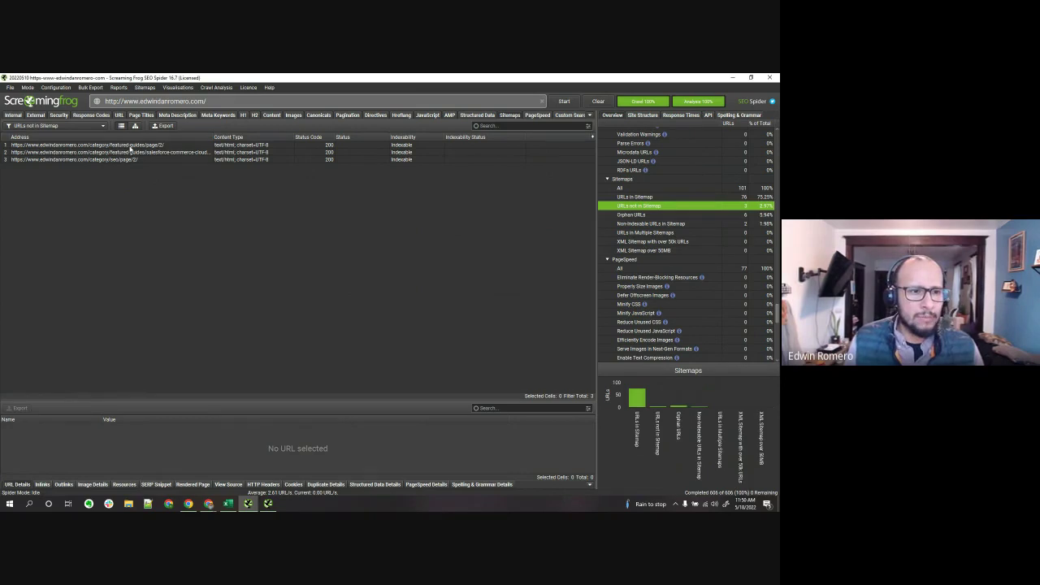
pyautogui.moveTo(130, 145); pyautogui.dragTo(134, 165)
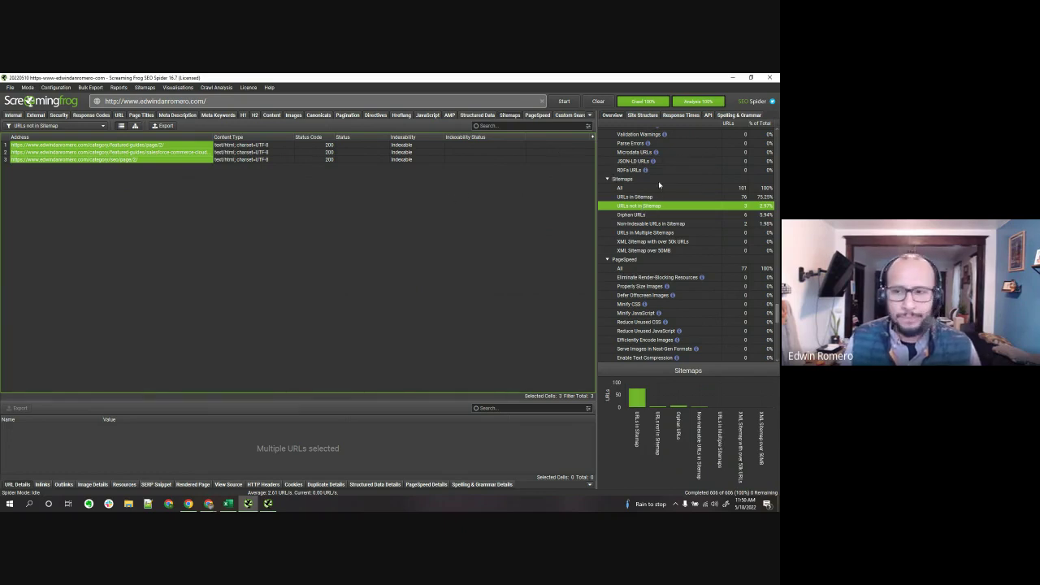
# Examine the internal URL data across all columns, from the address through to the crawl timestamp
pyautogui.click(21, 116)
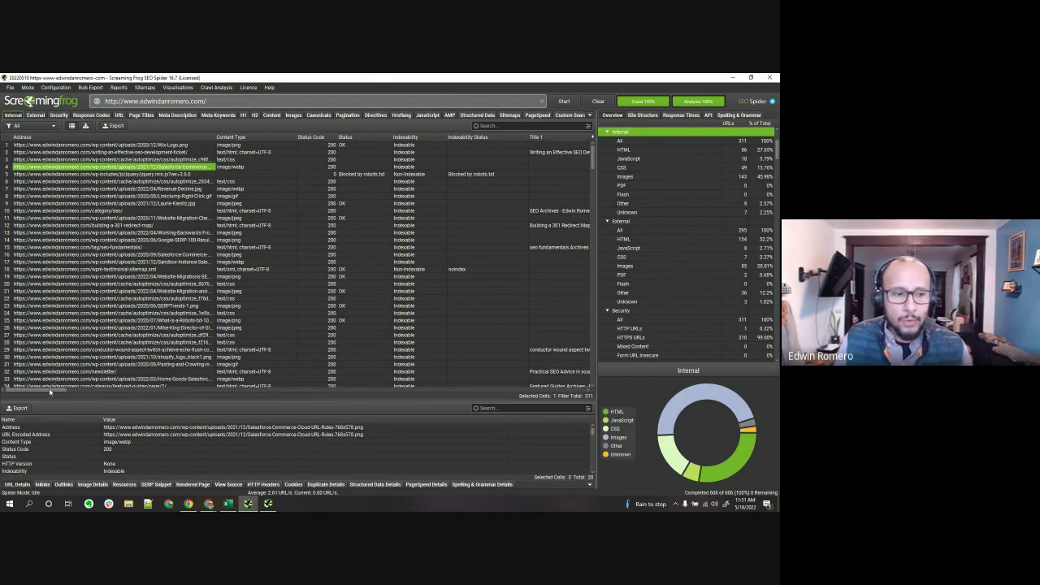
pyautogui.moveTo(49, 391); pyautogui.dragTo(601, 371)
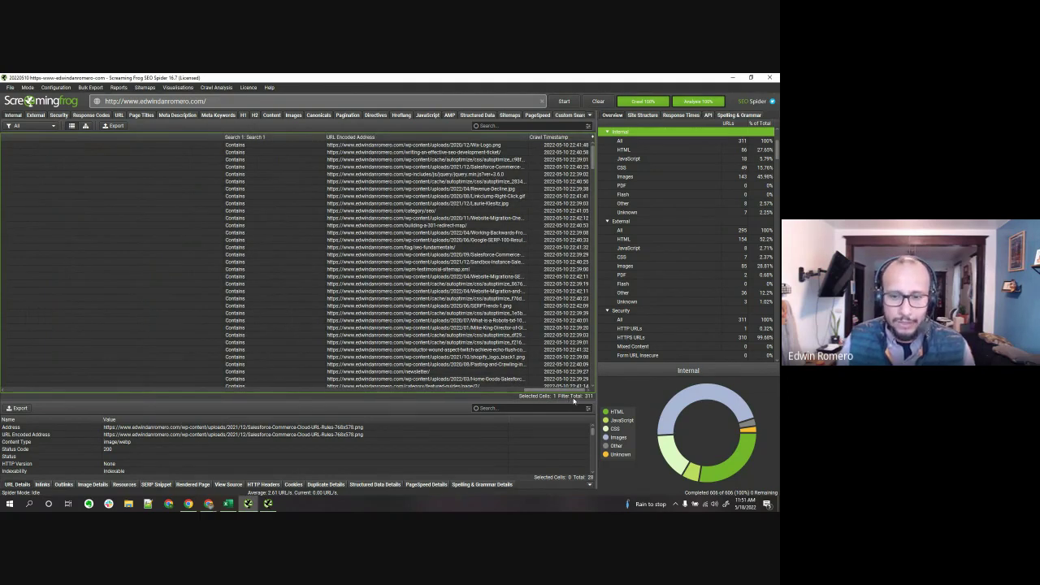
pyautogui.moveTo(572, 393); pyautogui.dragTo(33, 388)
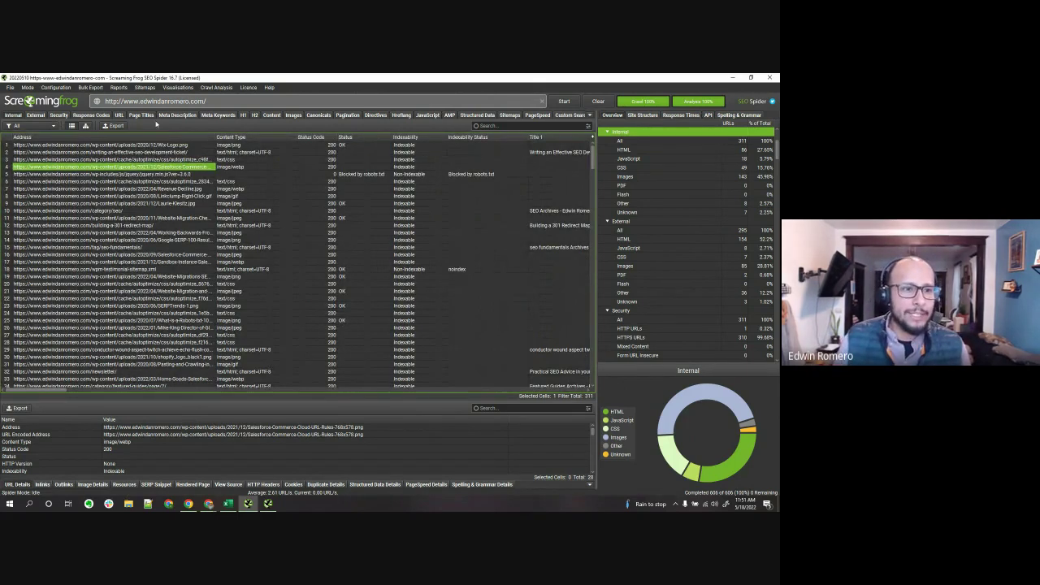
# Examine the page title and meta description data for the crawled pages
pyautogui.click(141, 114)
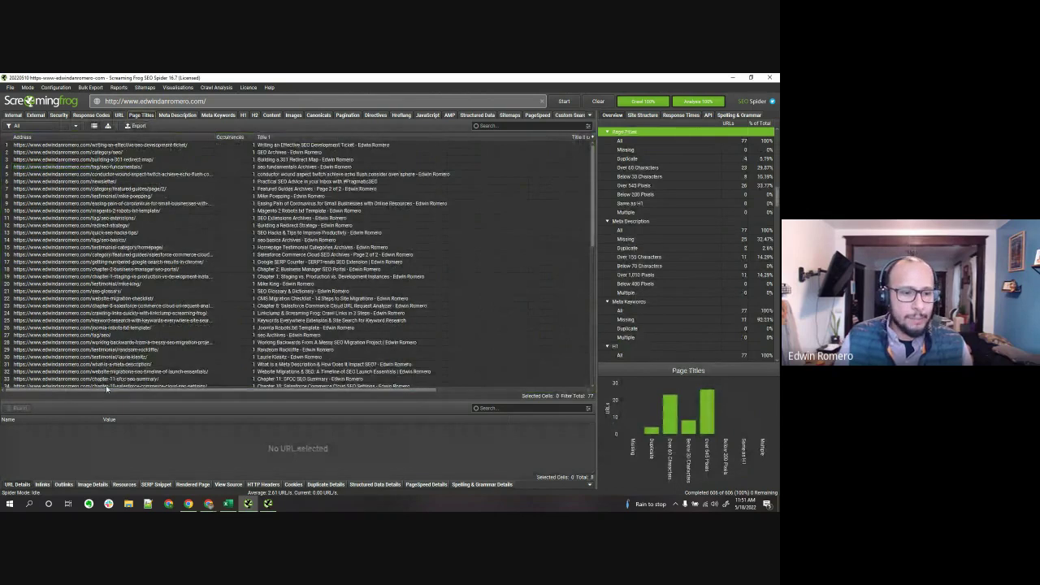
pyautogui.moveTo(106, 388); pyautogui.dragTo(170, 151)
pyautogui.click(177, 114)
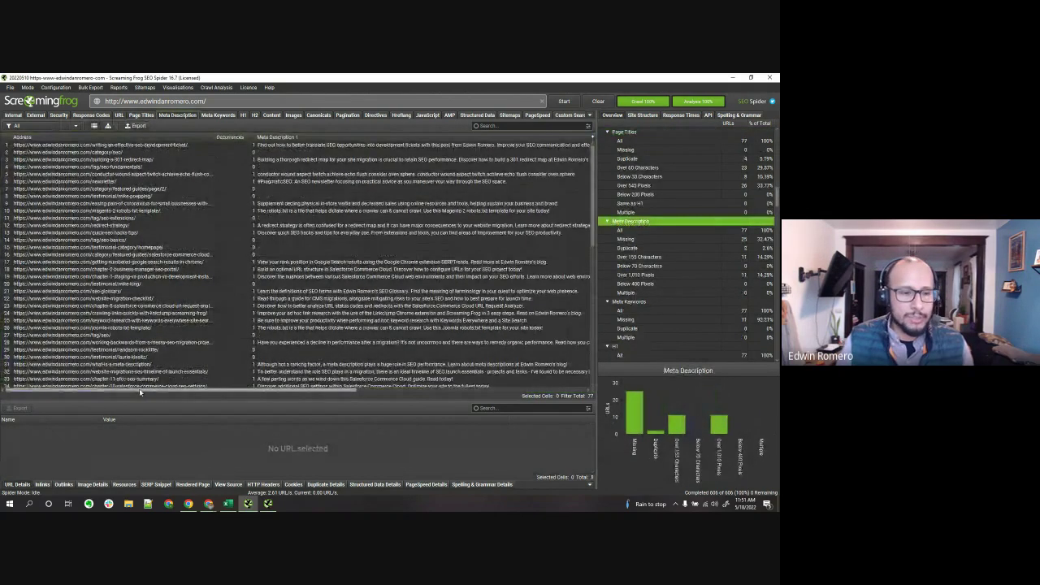
pyautogui.moveTo(140, 392); pyautogui.dragTo(124, 408)
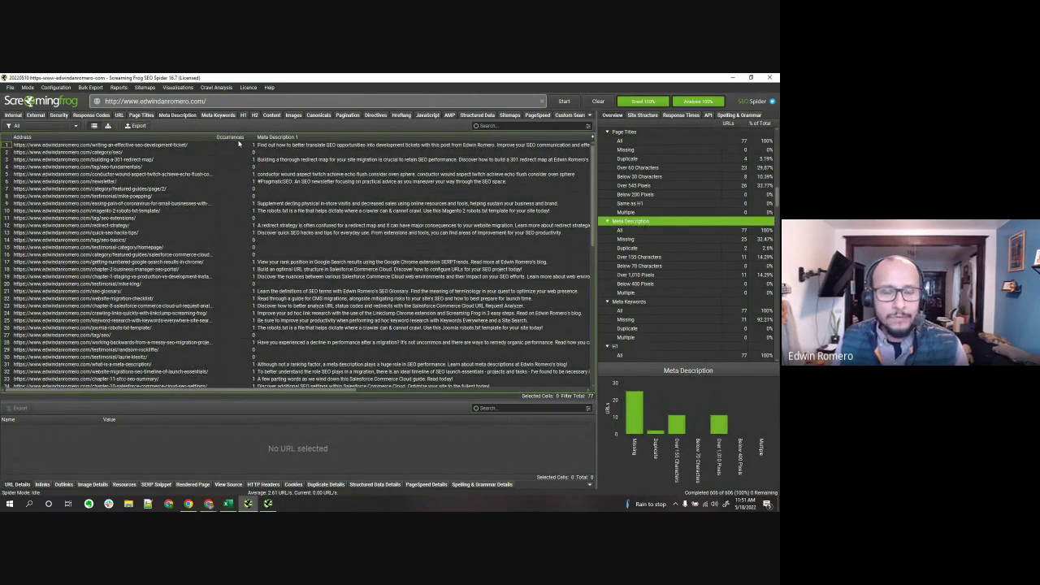
# Examine the response code data and the success and error shares in its chart
pyautogui.click(101, 119)
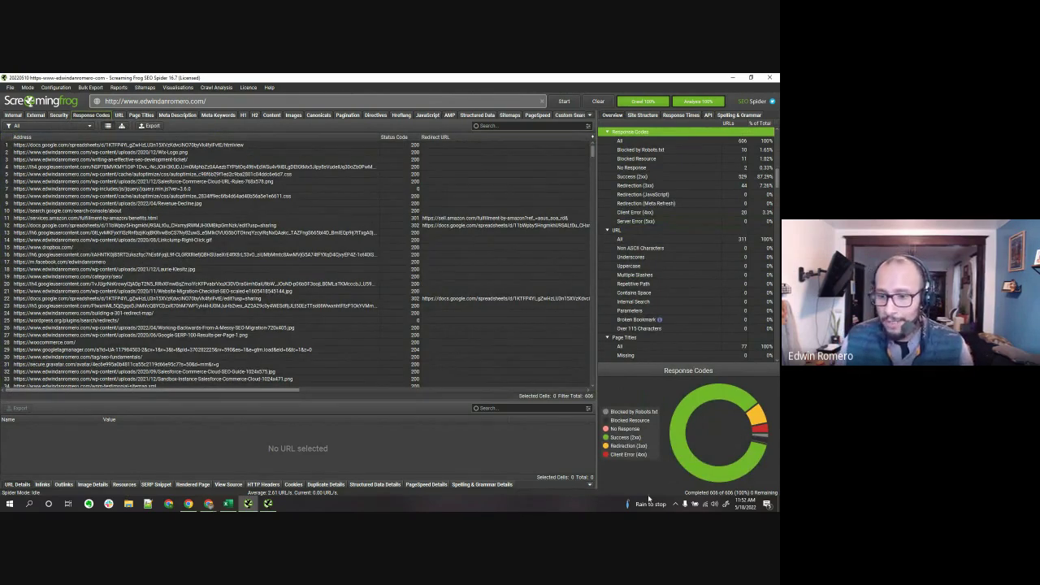
pyautogui.moveTo(702, 404)
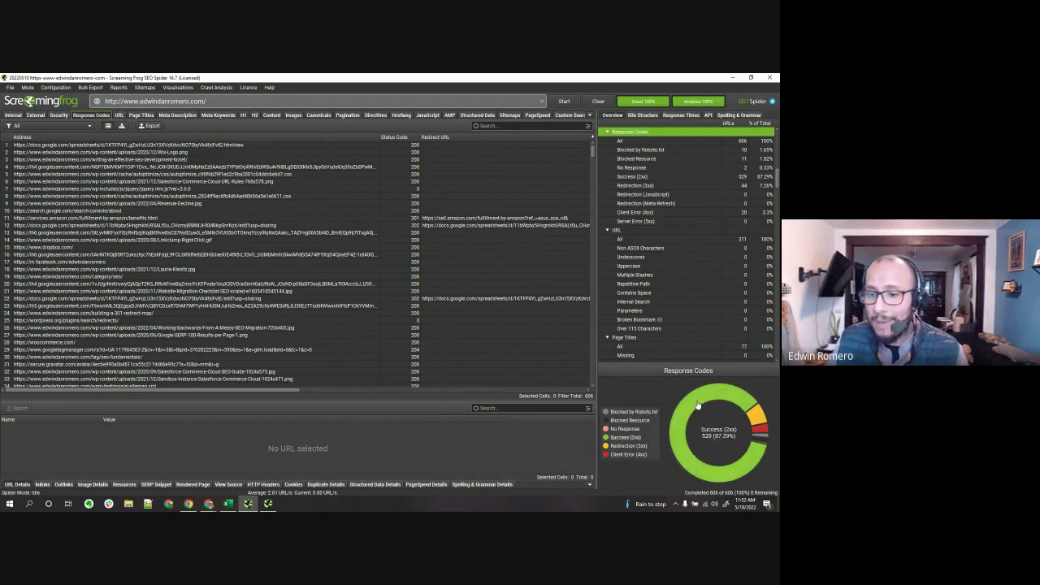
pyautogui.moveTo(755, 418)
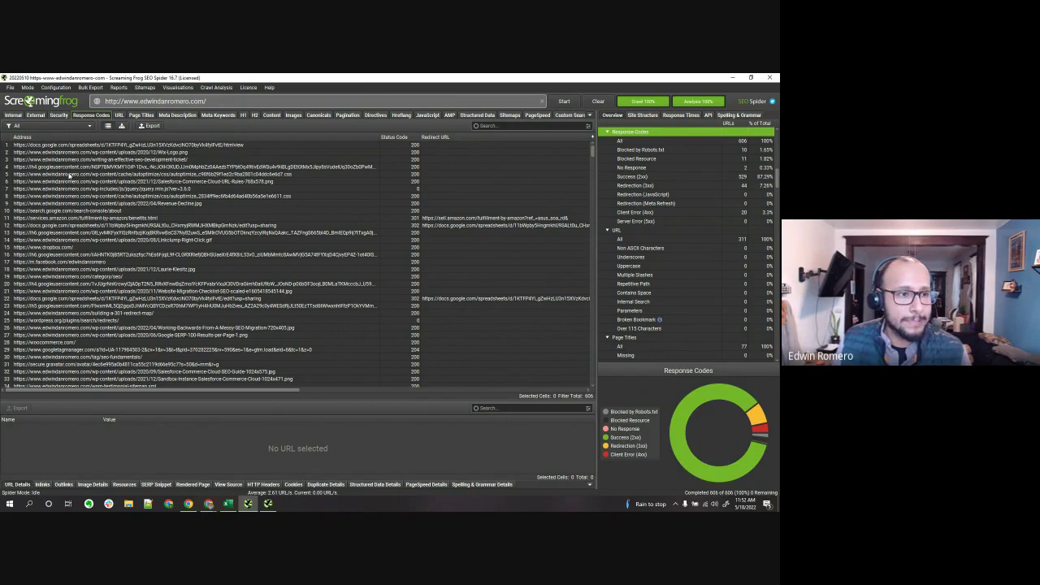
# Review the internal, external and security URL data, and check the list of available data categories
pyautogui.click(14, 115)
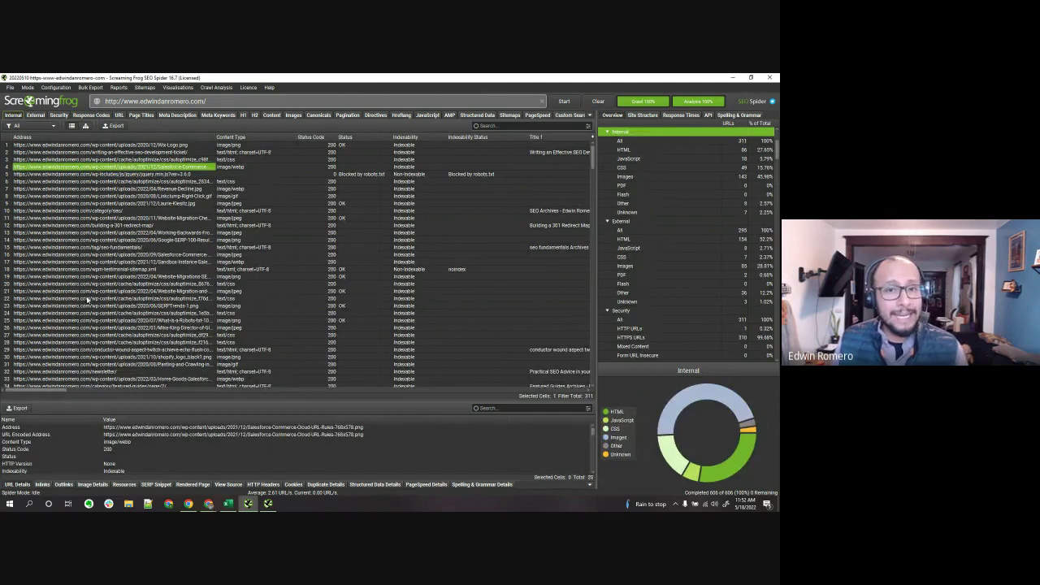
pyautogui.click(34, 115)
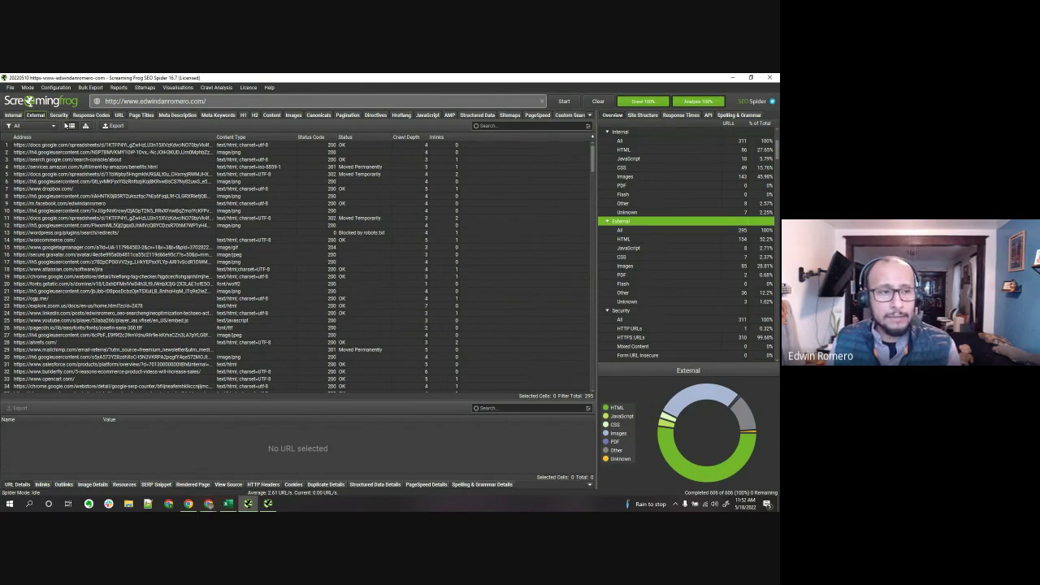
pyautogui.click(58, 115)
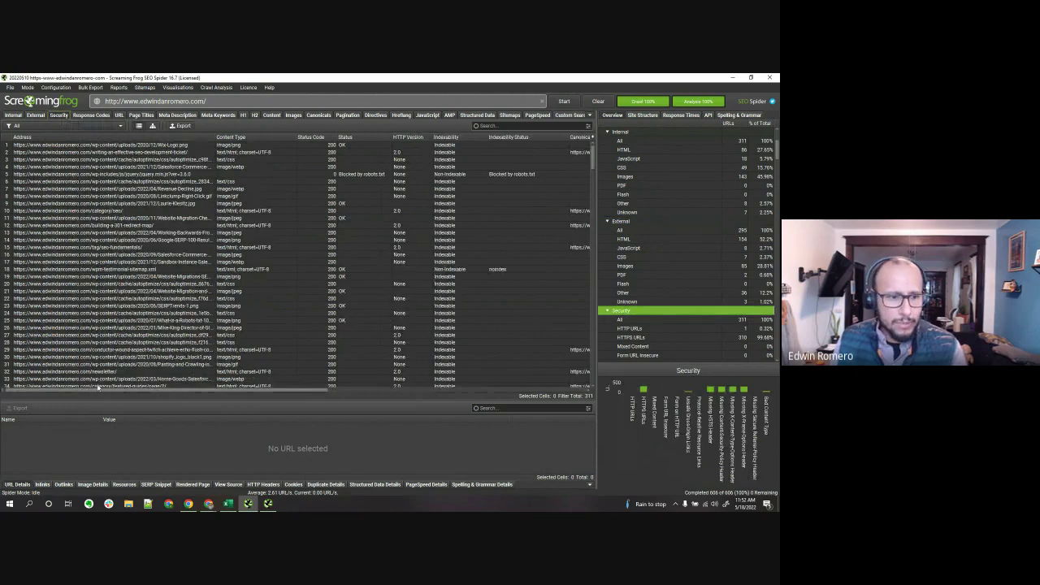
pyautogui.moveTo(98, 388); pyautogui.dragTo(53, 365)
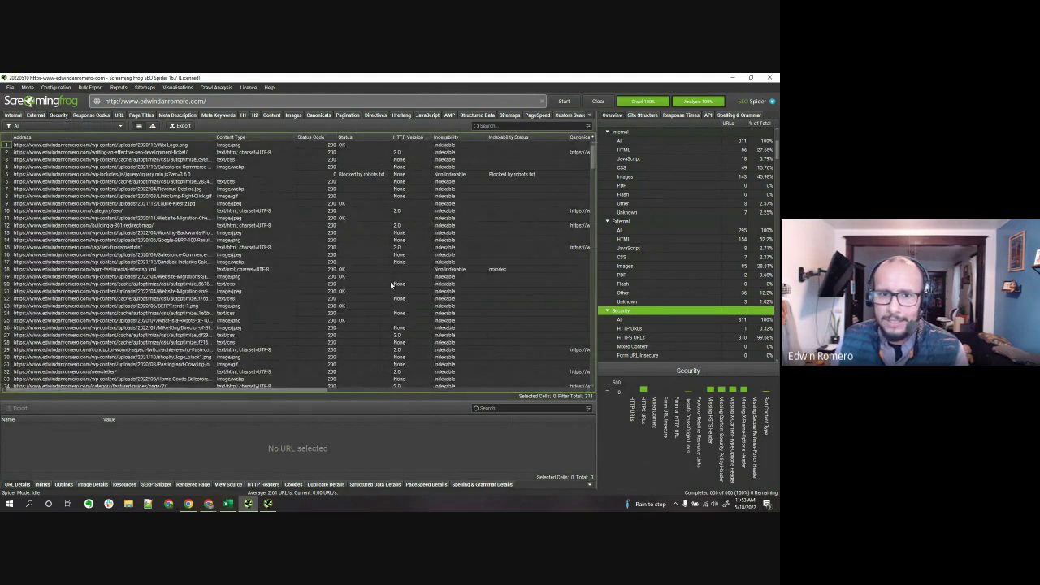
pyautogui.moveTo(156, 390); pyautogui.dragTo(224, 391)
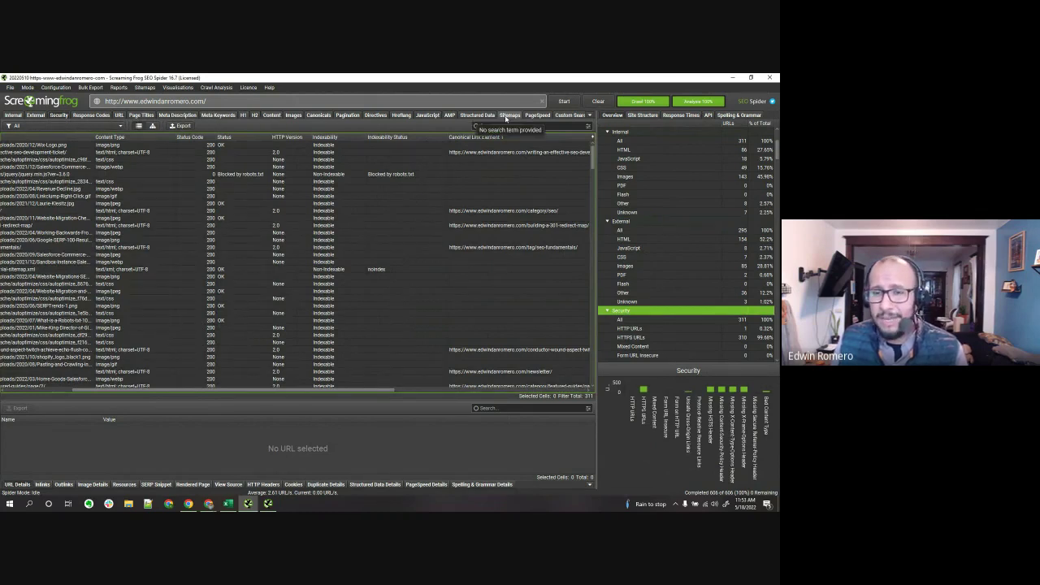
pyautogui.click(590, 115)
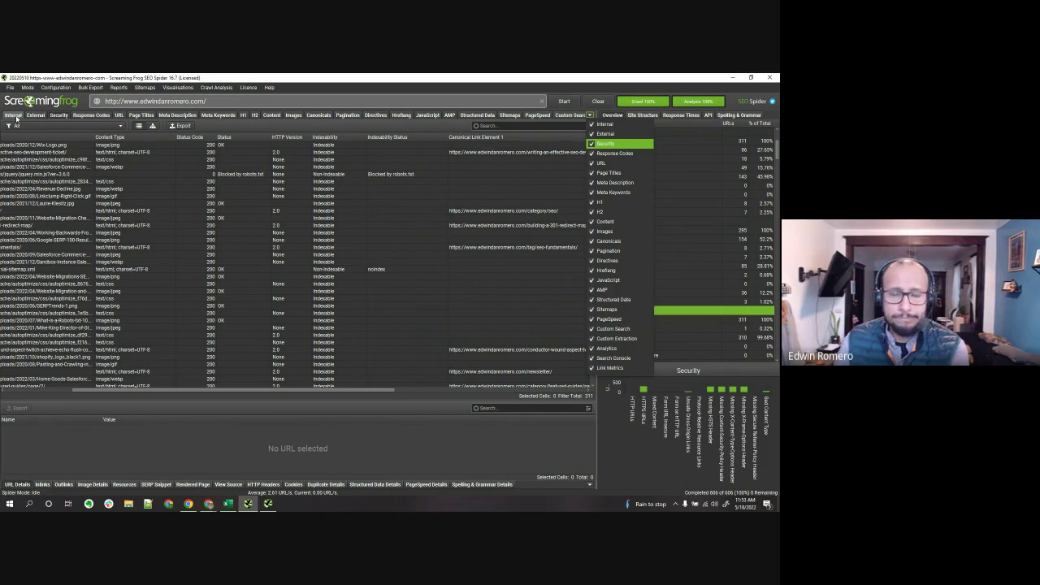
pyautogui.click(139, 453)
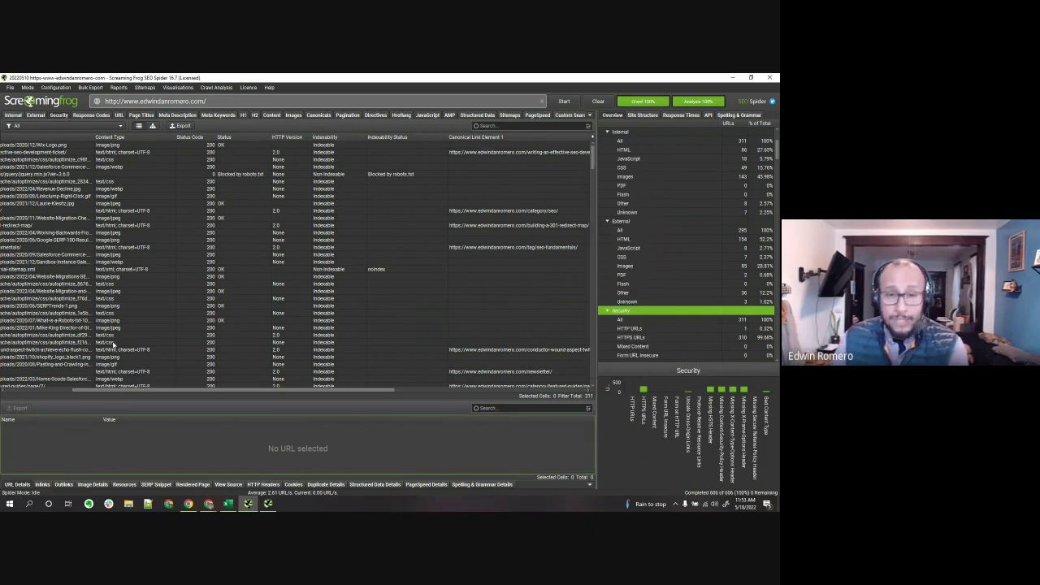
# Find the working-backwards-from-a-messy-seo-migration-project page in the security data and show its URL details
pyautogui.moveTo(130, 393); pyautogui.dragTo(25, 390)
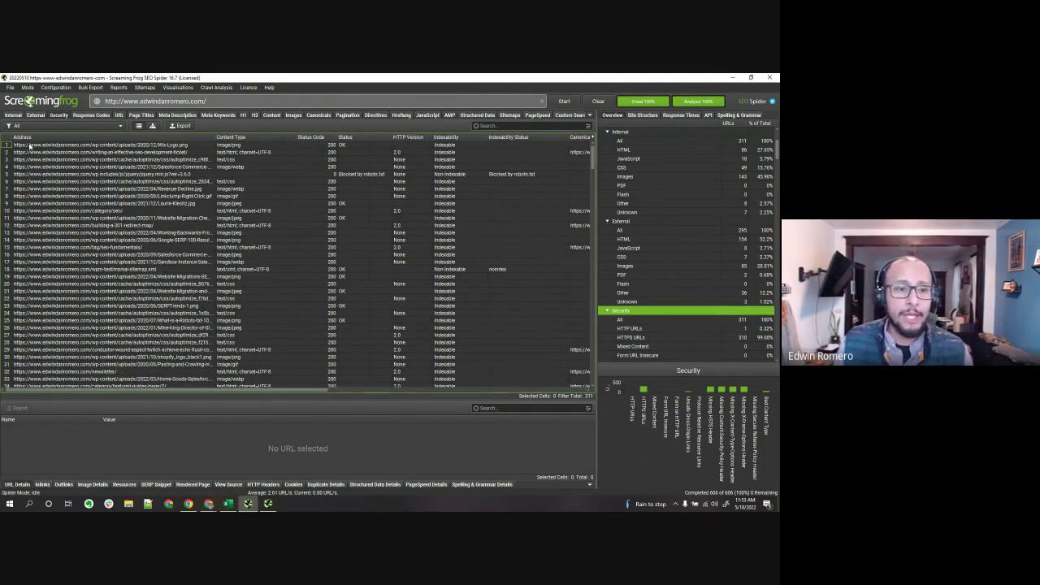
pyautogui.scroll(-5, 119, 281)
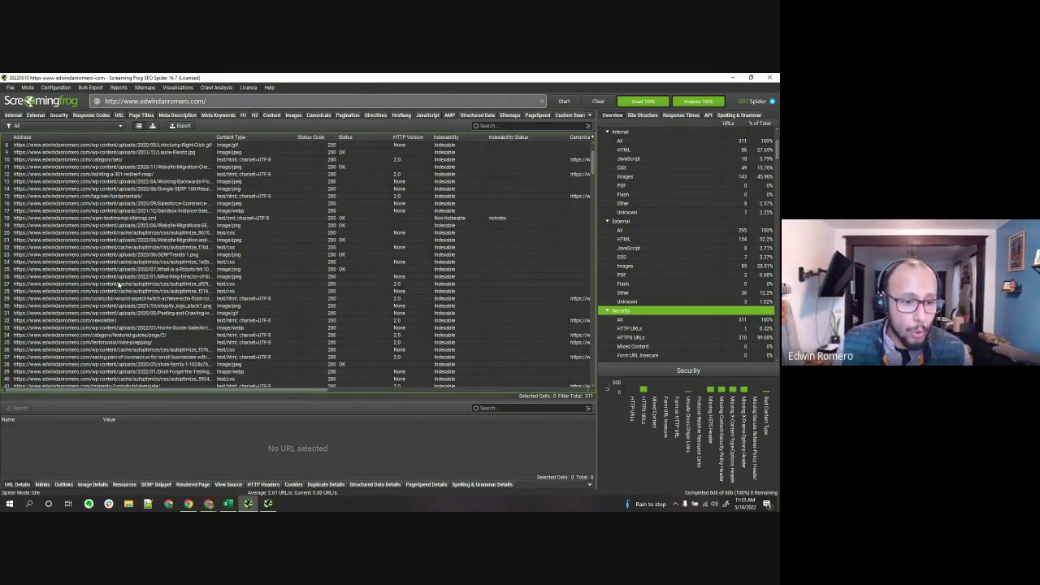
pyautogui.scroll(-7, 204, 334)
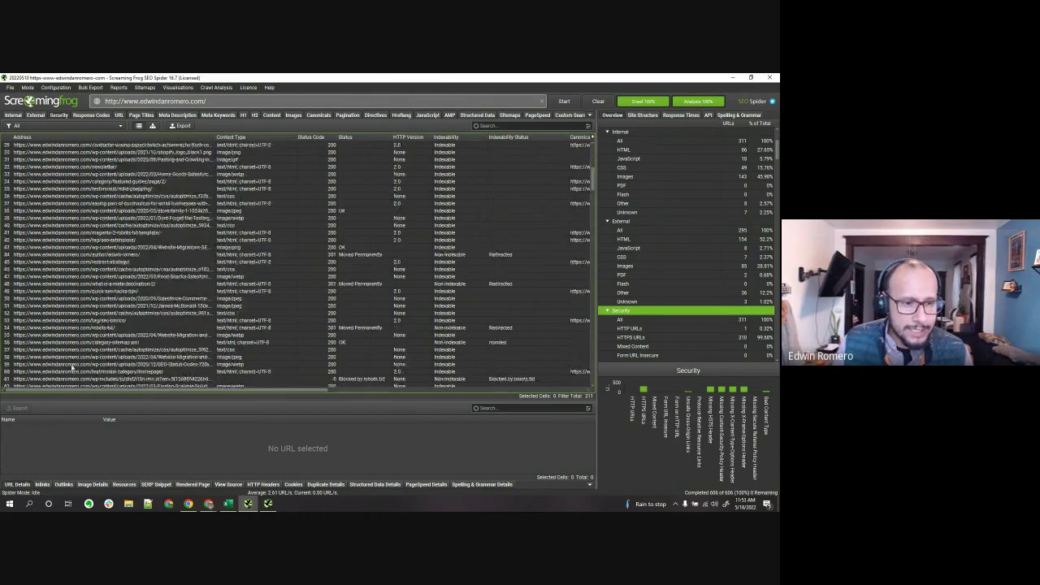
pyautogui.scroll(-3, 182, 356)
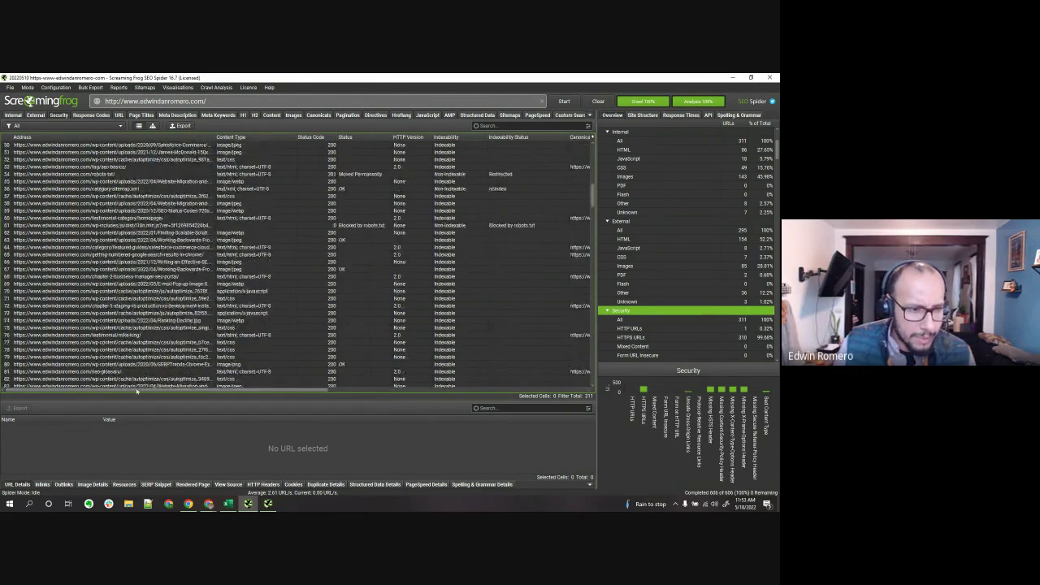
pyautogui.scroll(-6, 134, 350)
pyautogui.scroll(-5, 133, 346)
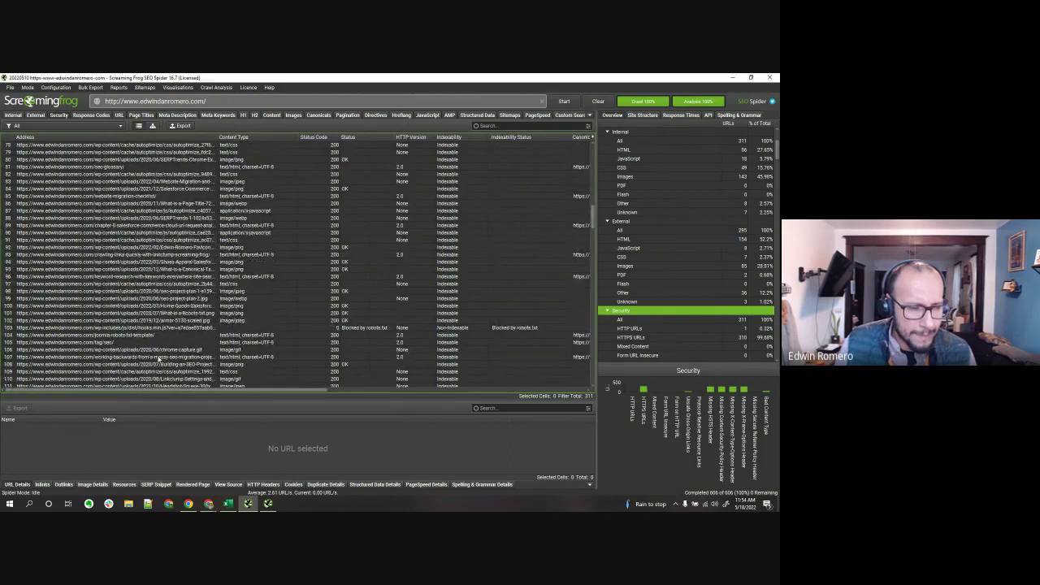
pyautogui.click(160, 357)
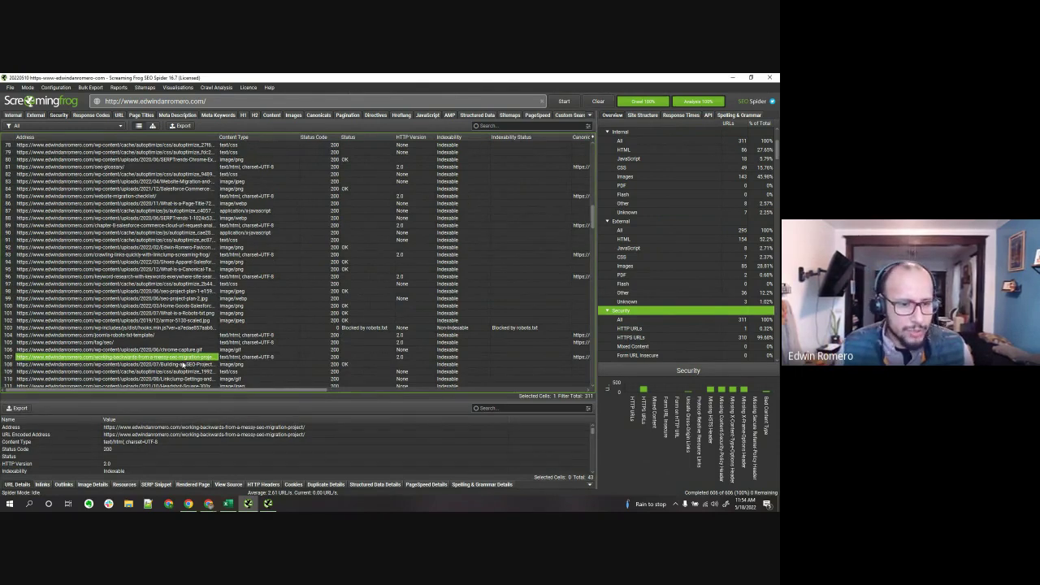
# Enlarge the URL details area and examine the migration article's metadata, inlink, unique inlink and outlink figures
pyautogui.scroll(-9, 229, 349)
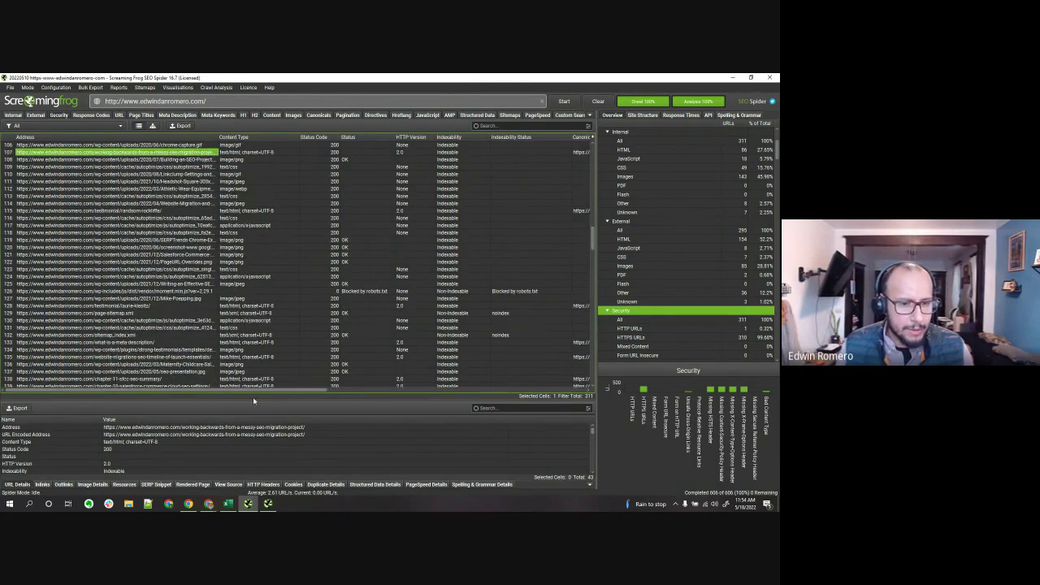
pyautogui.moveTo(253, 400); pyautogui.dragTo(244, 253)
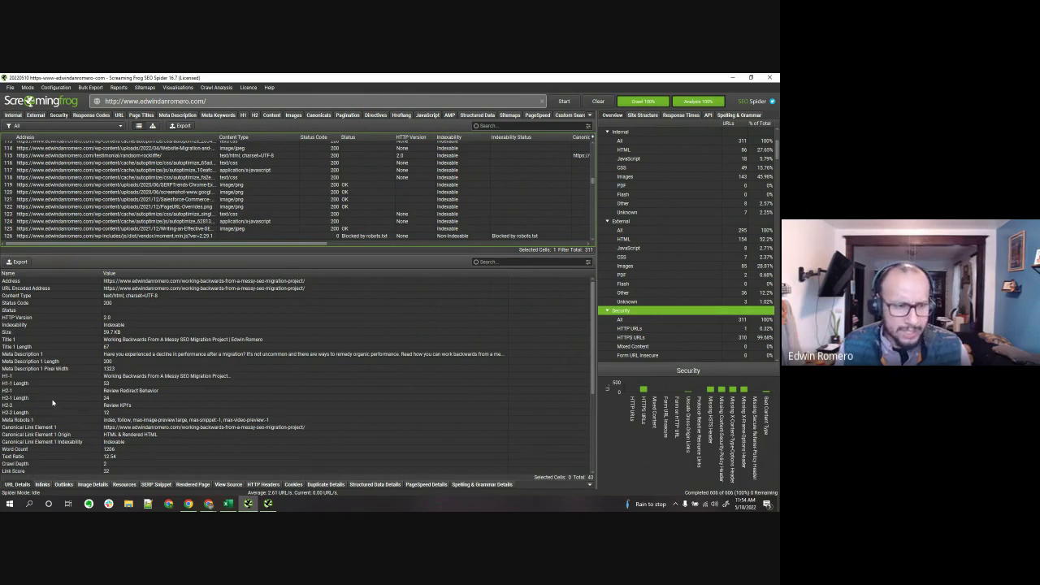
pyautogui.scroll(-2, 53, 402)
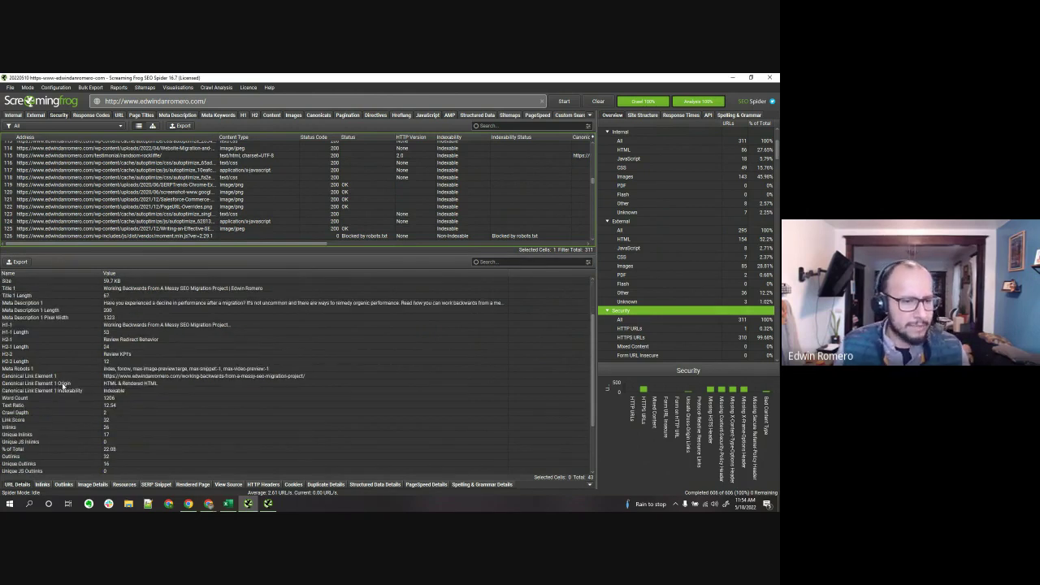
pyautogui.scroll(-2, 64, 386)
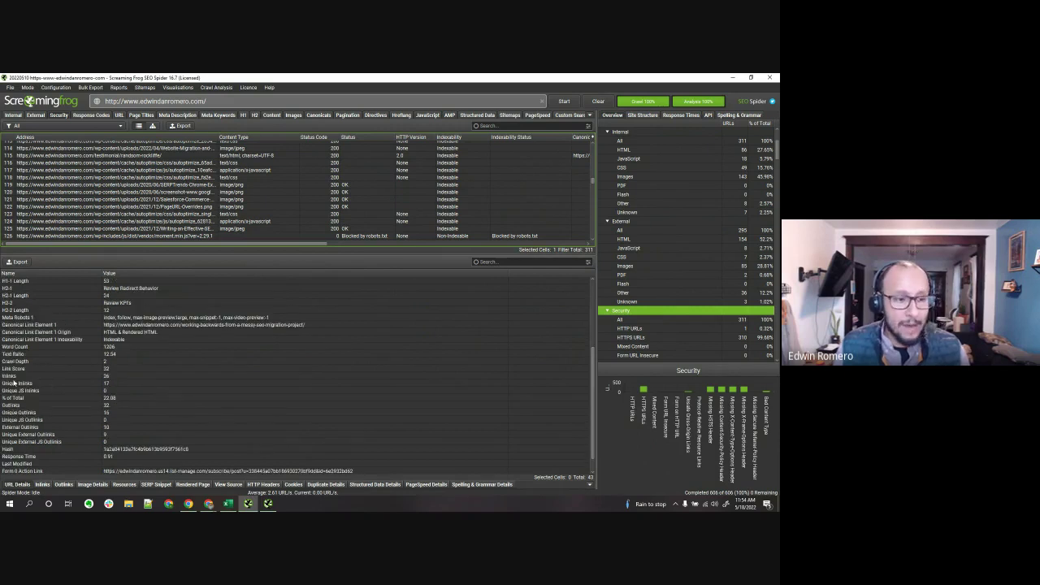
pyautogui.click(9, 376)
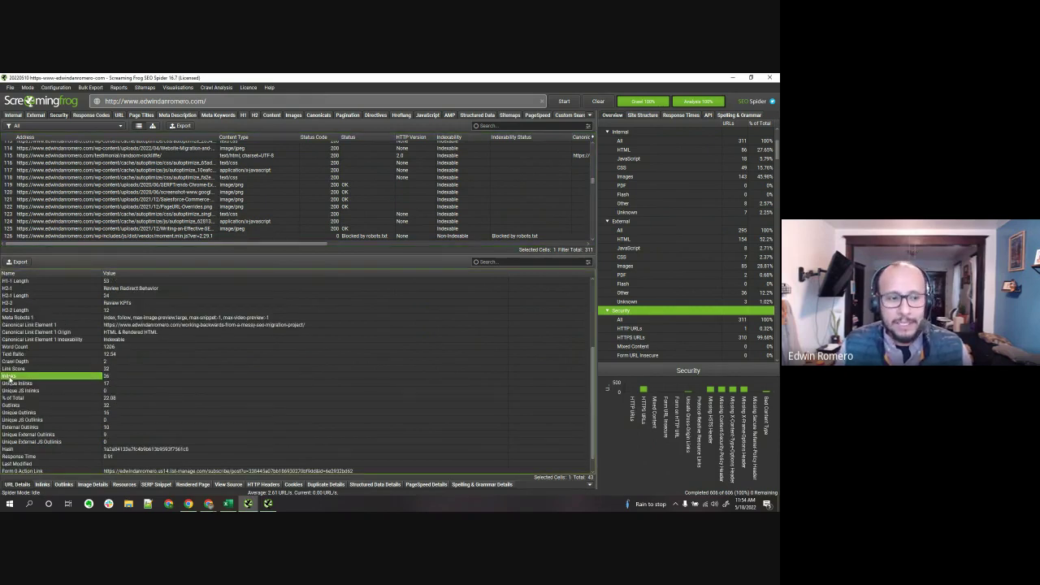
pyautogui.click(122, 383)
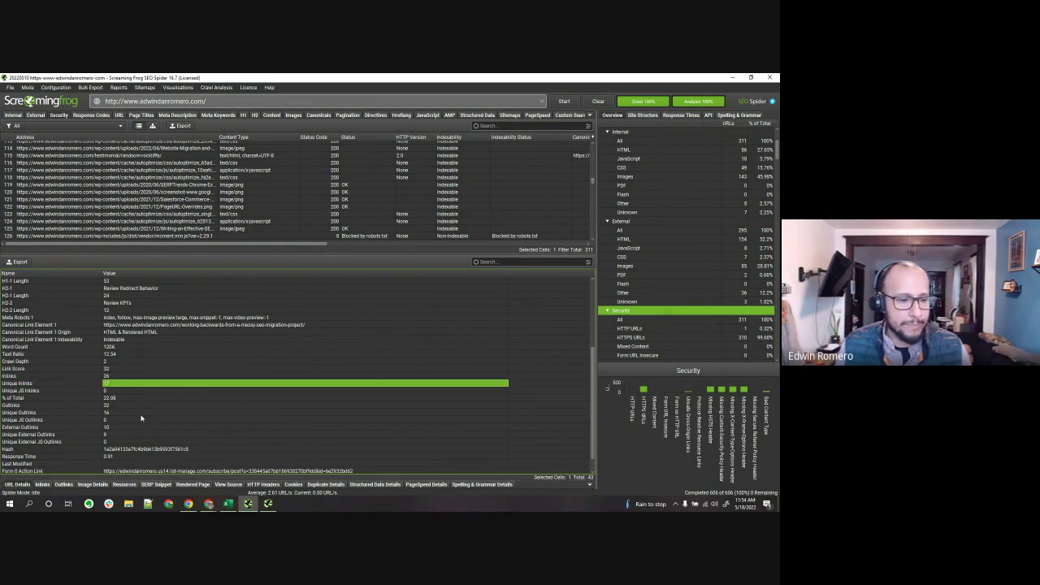
pyautogui.click(47, 405)
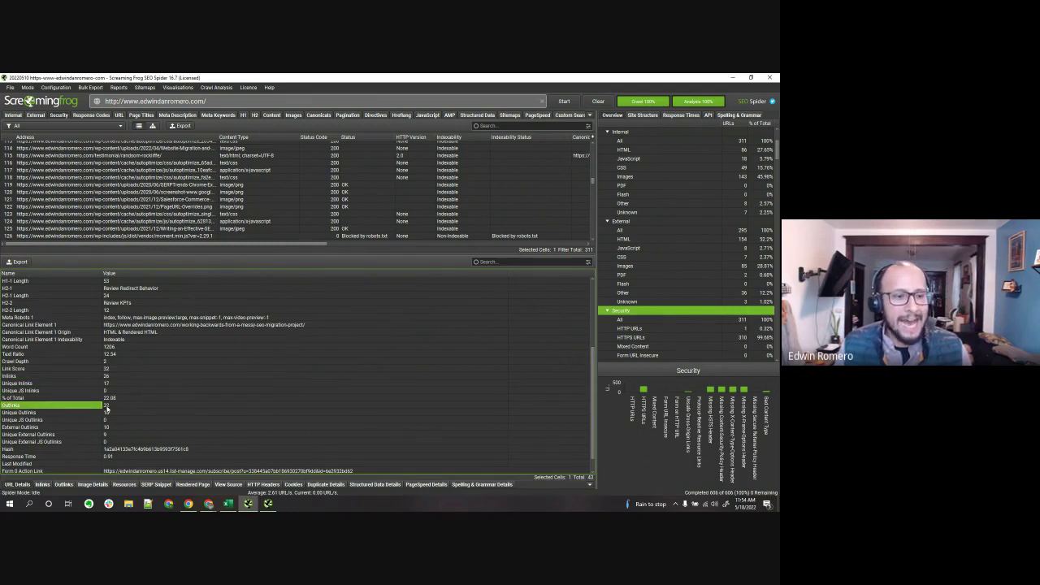
pyautogui.click(118, 405)
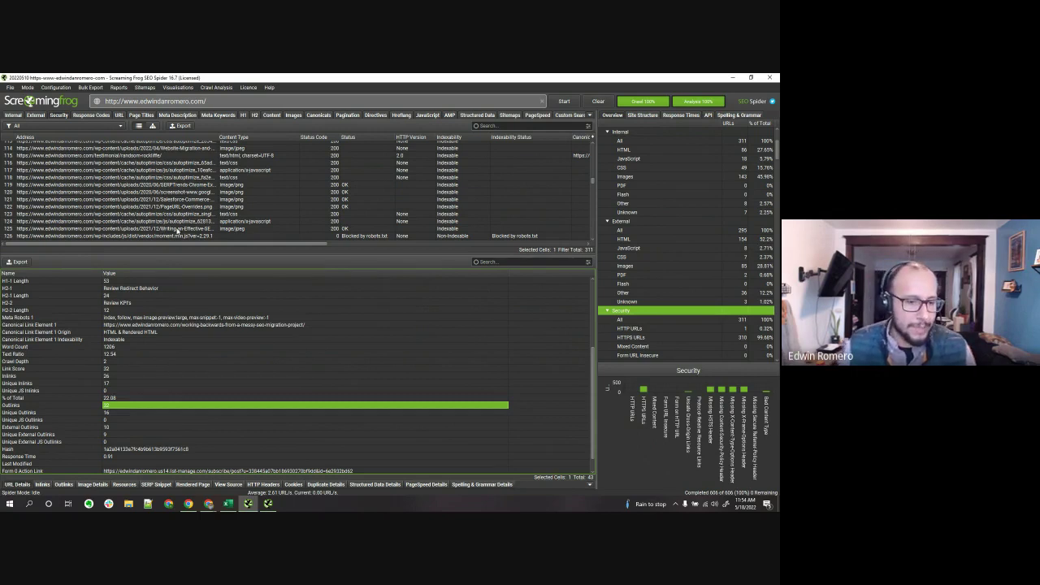
# Compare the article's inlinks and outlinks, including their source pages, target pages and anchor text
pyautogui.click(43, 485)
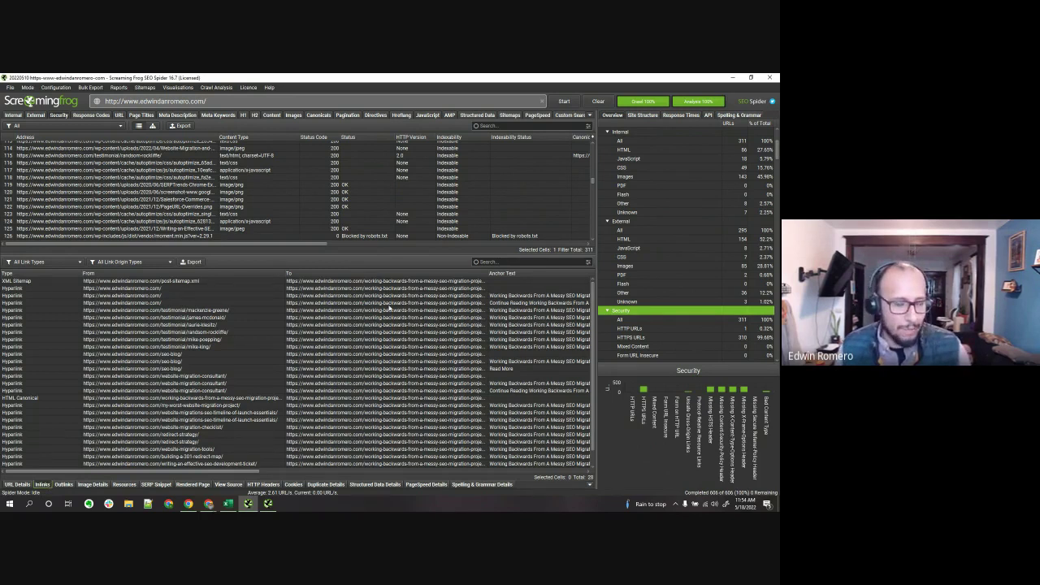
pyautogui.scroll(-1, 222, 319)
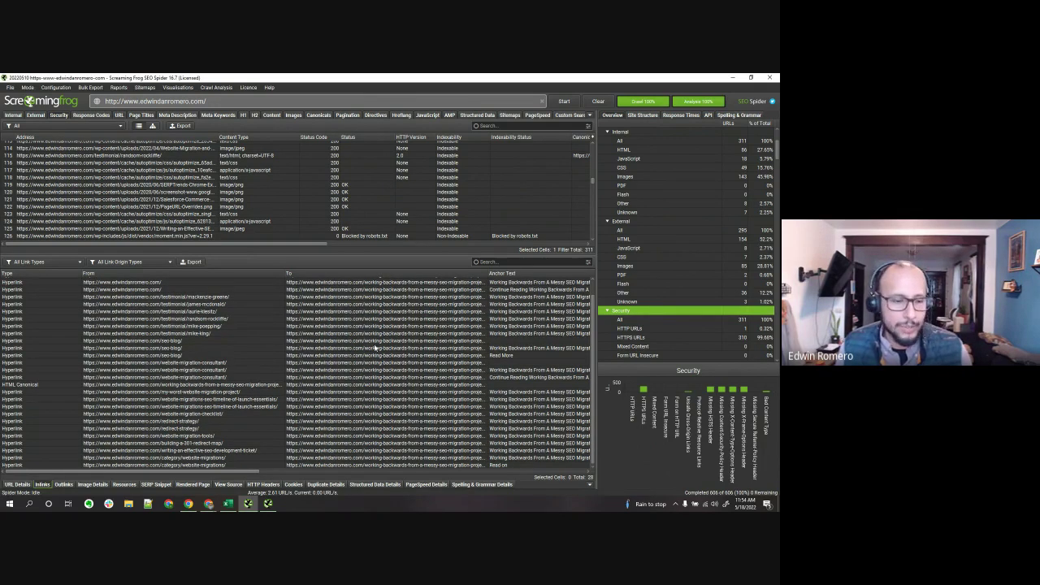
pyautogui.click(65, 484)
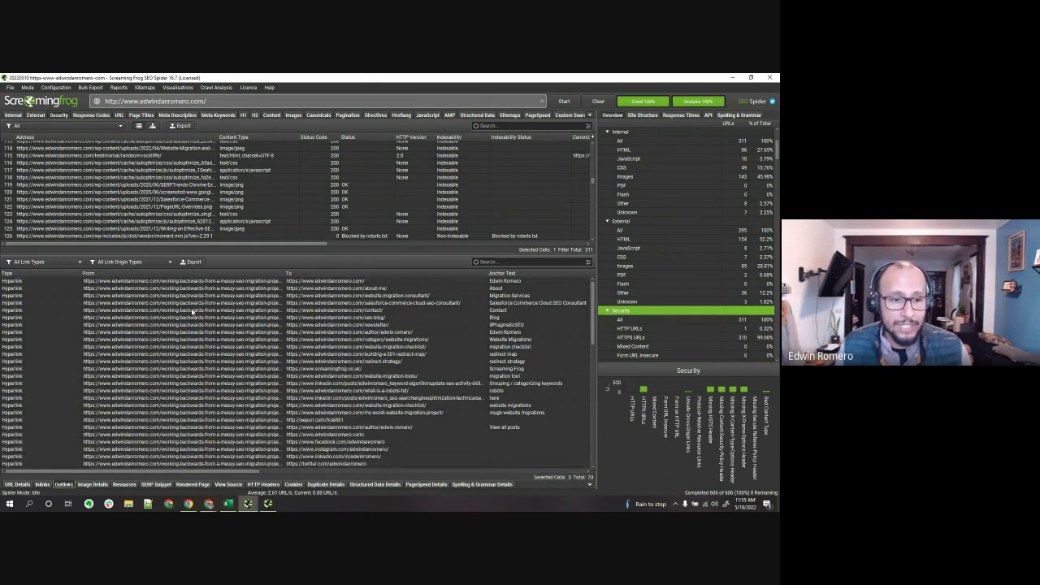
pyautogui.click(45, 485)
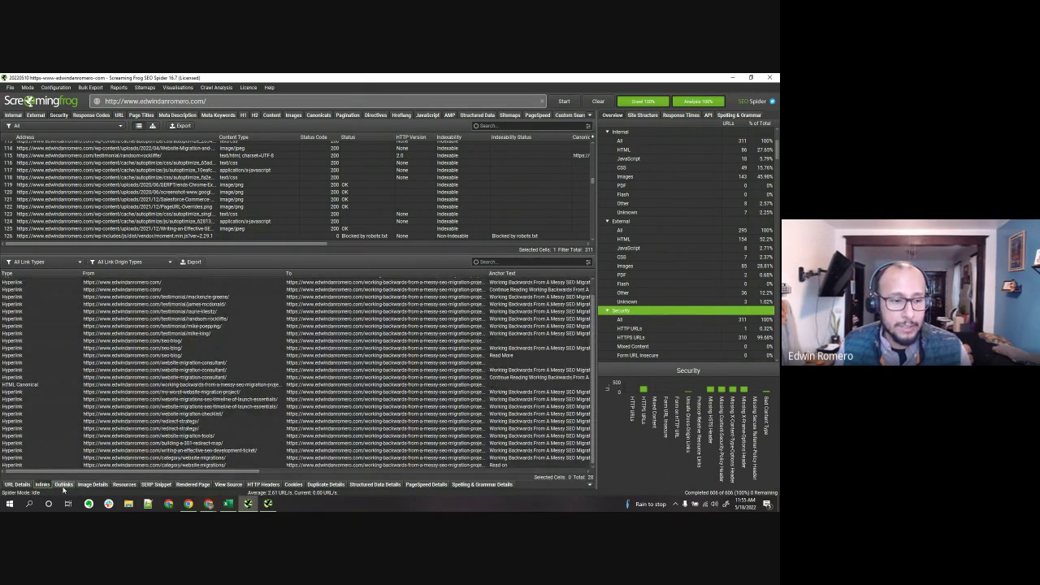
pyautogui.click(64, 485)
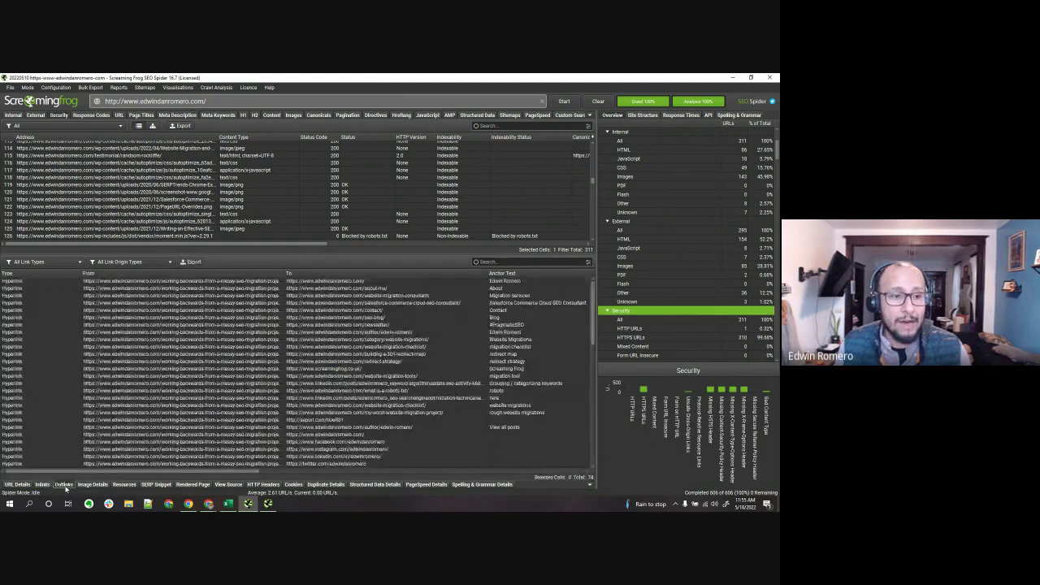
pyautogui.click(211, 325)
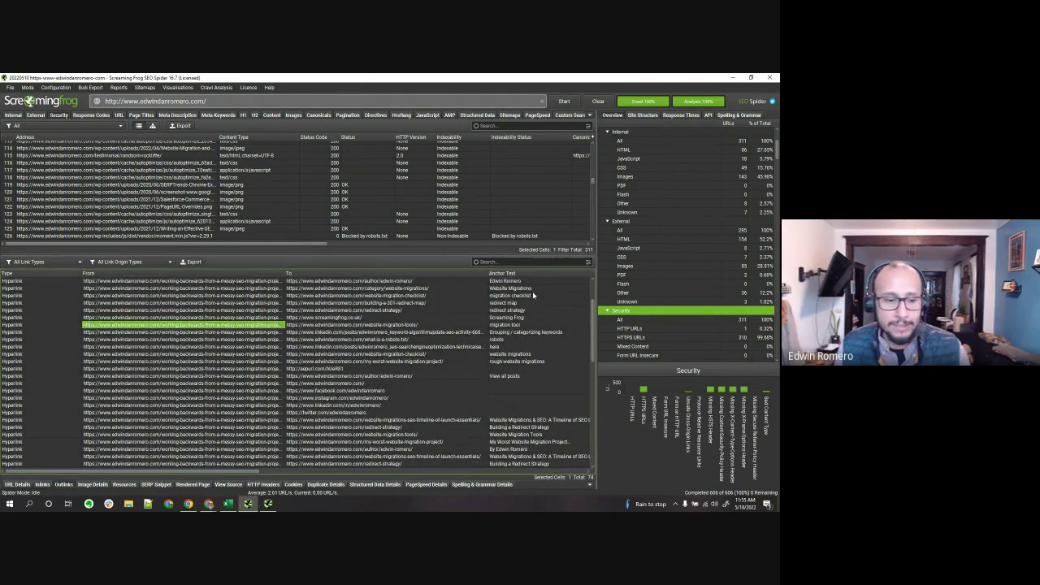
# Preview several of the images linked from the migration article in its image details
pyautogui.click(92, 485)
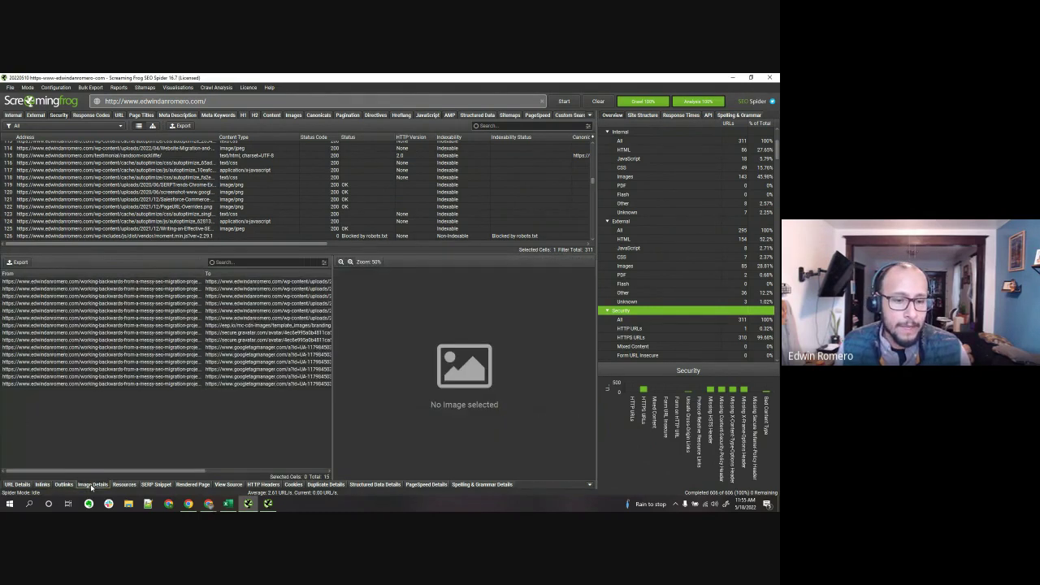
pyautogui.click(155, 289)
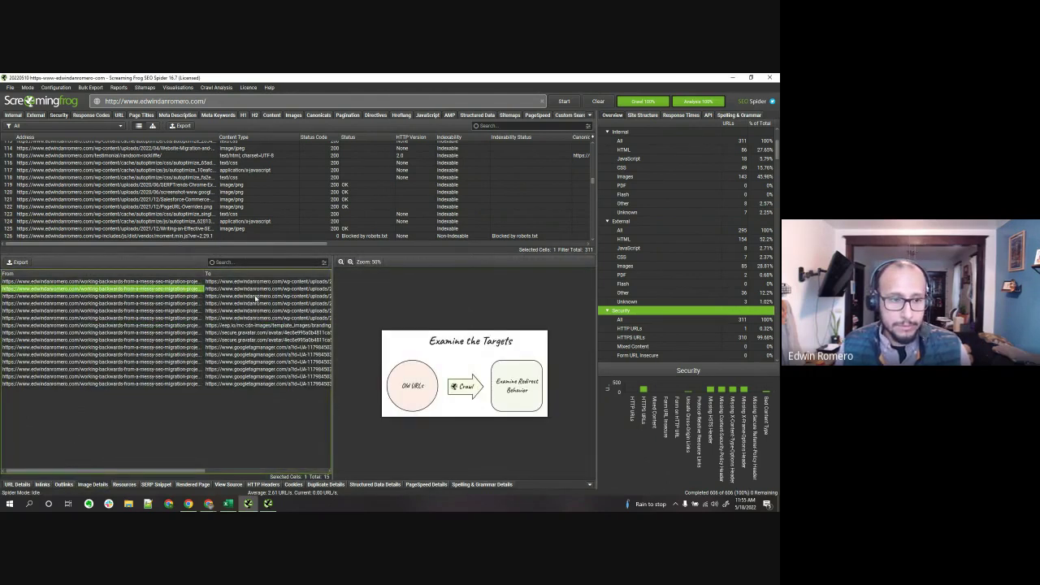
pyautogui.click(134, 327)
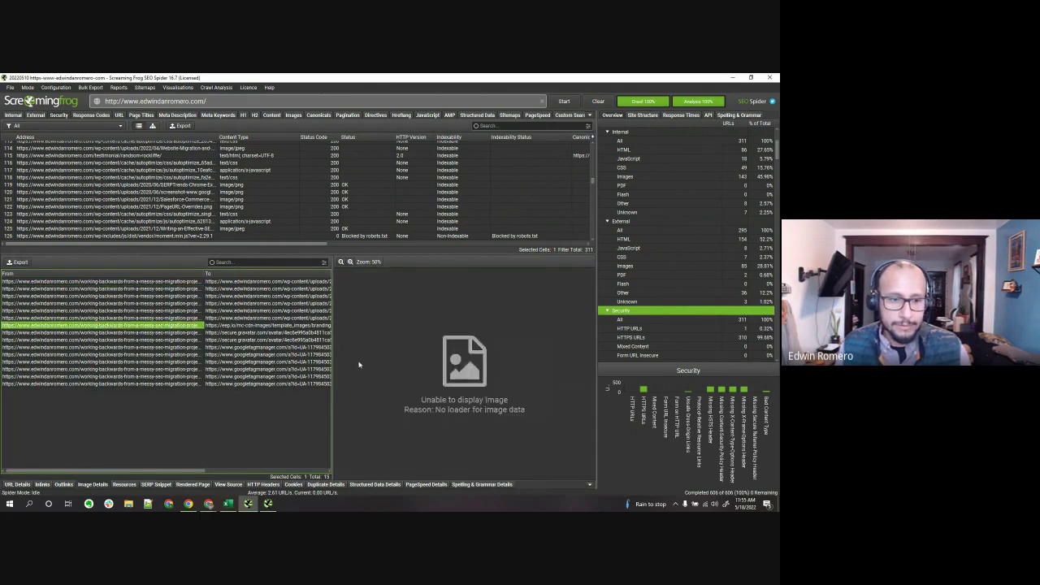
pyautogui.click(87, 318)
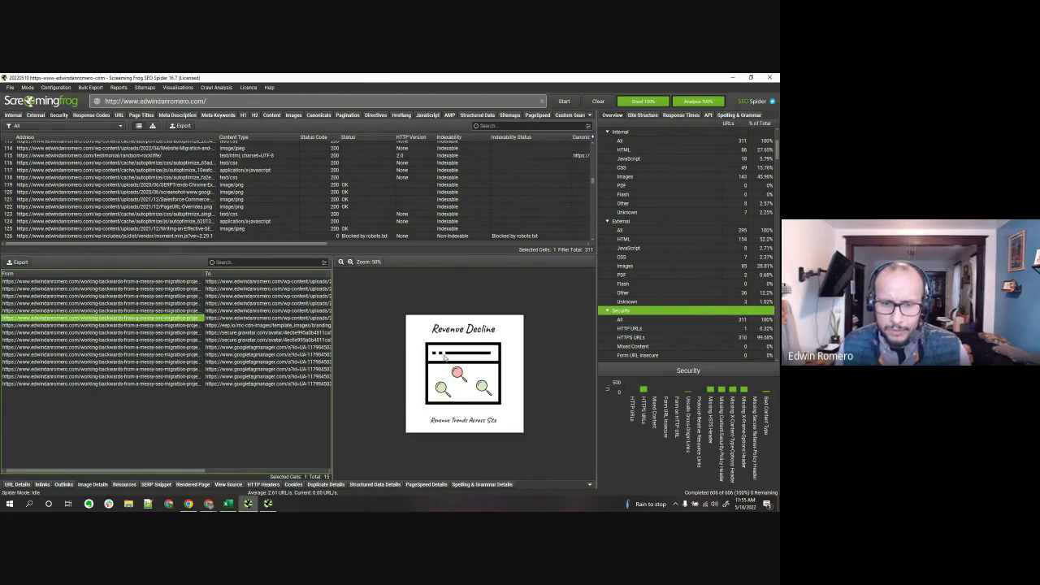
# Examine the JavaScript, CSS and image resources that the migration article loads
pyautogui.click(123, 484)
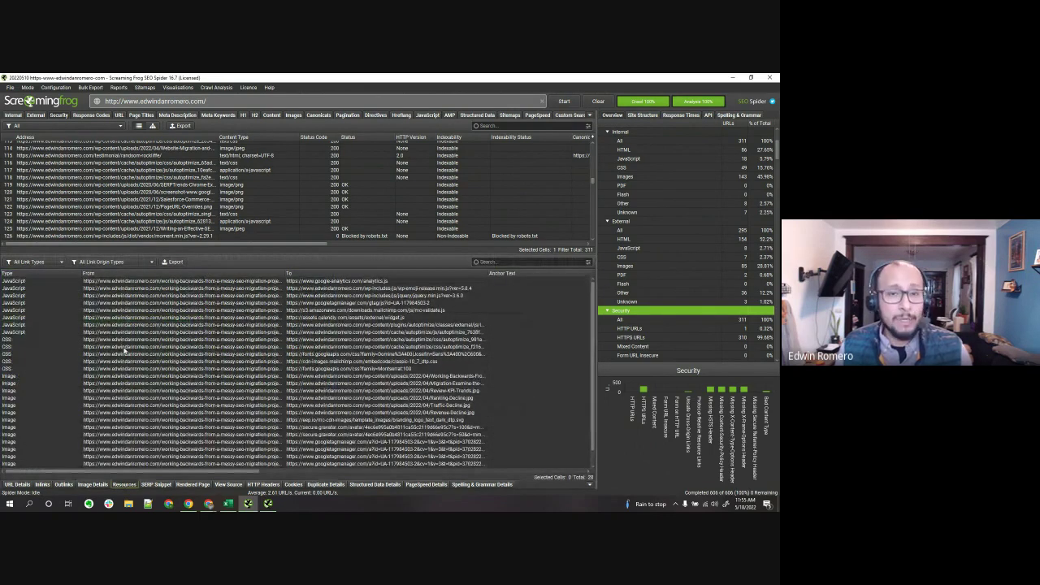
pyautogui.scroll(-1, 398, 308)
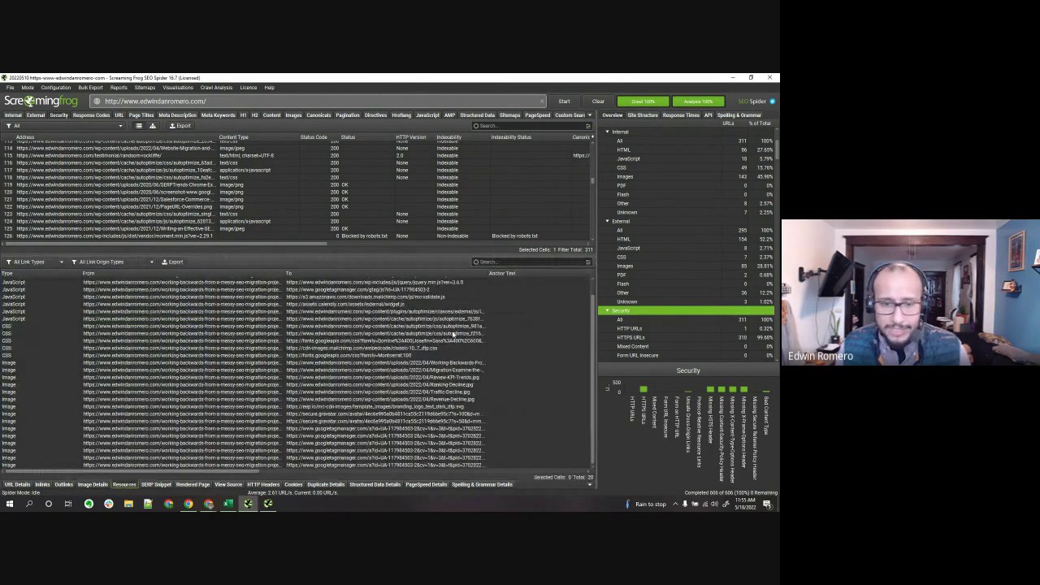
pyautogui.scroll(1, 429, 338)
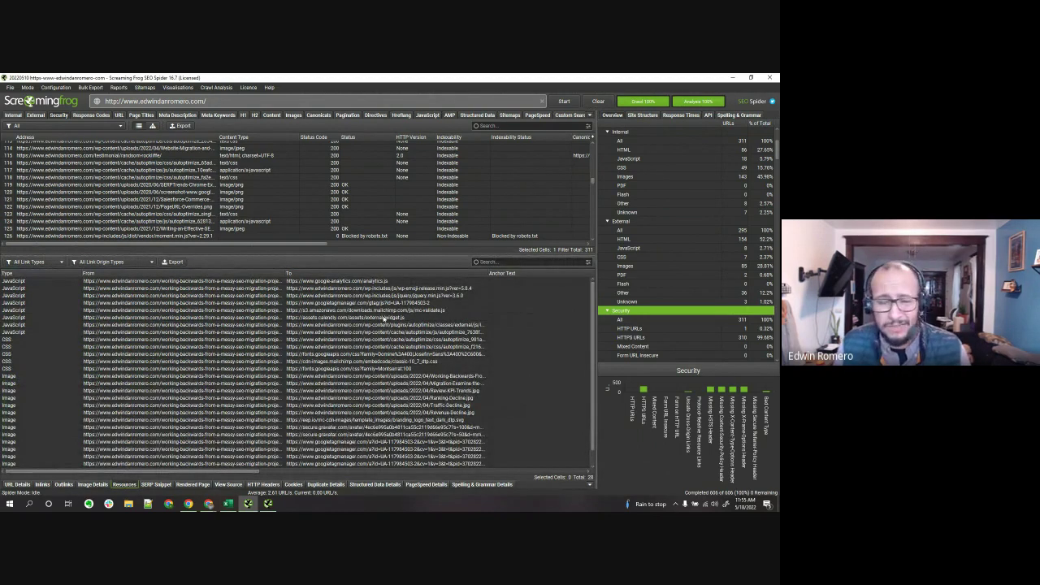
# Review the article's SERP snippet preview, rendered page and stored HTML source
pyautogui.click(156, 484)
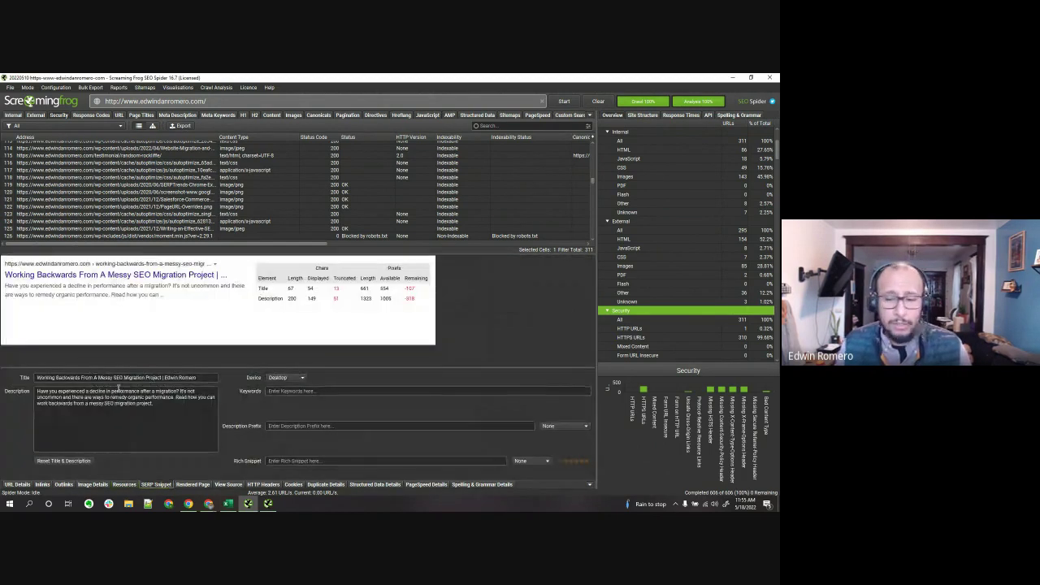
pyautogui.click(192, 484)
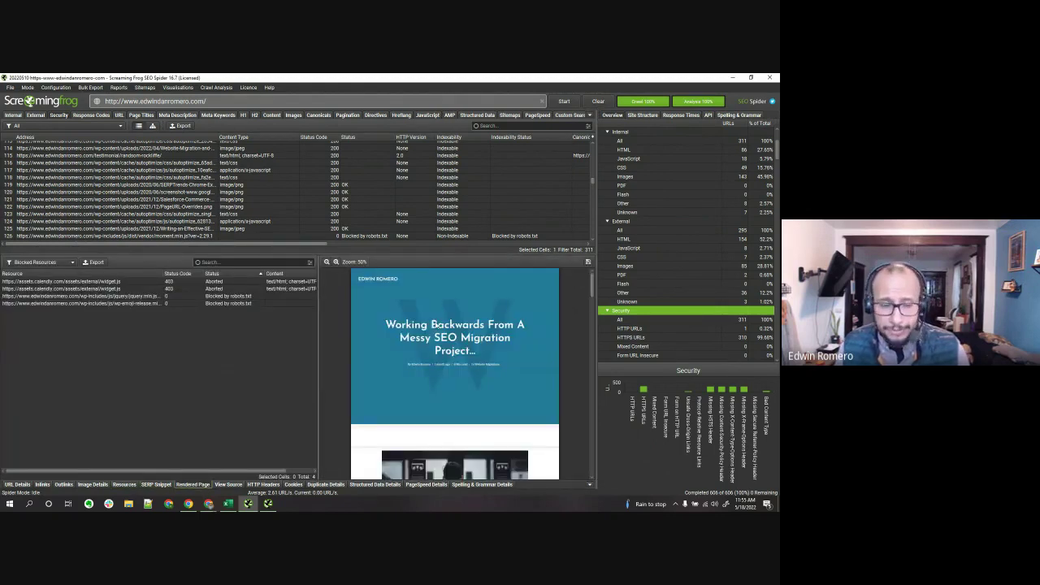
pyautogui.click(229, 484)
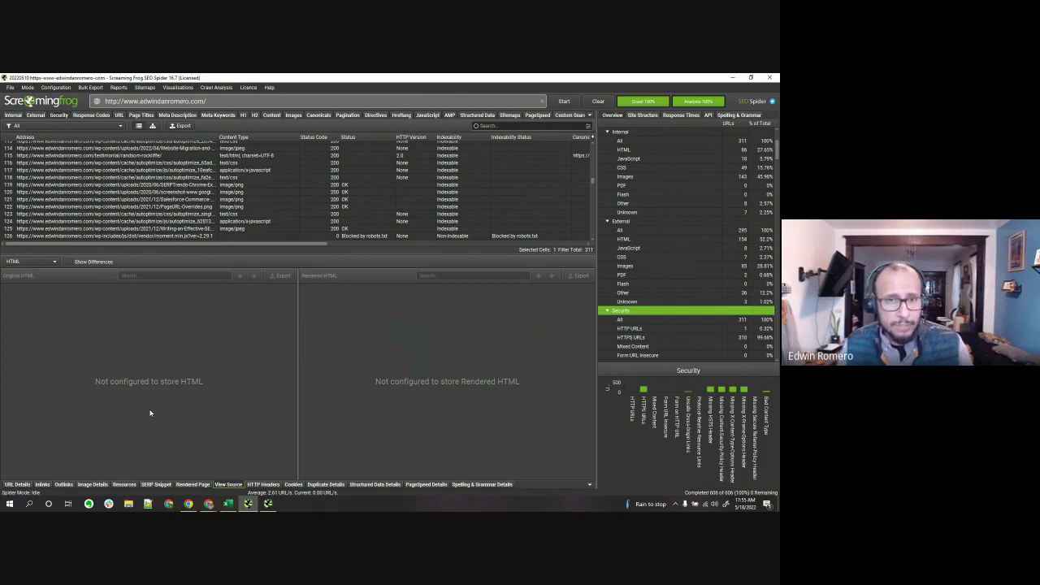
# Check the article's HTTP headers, cookies, duplicate, structured data, PageSpeed, and spelling and grammar details
pyautogui.click(268, 484)
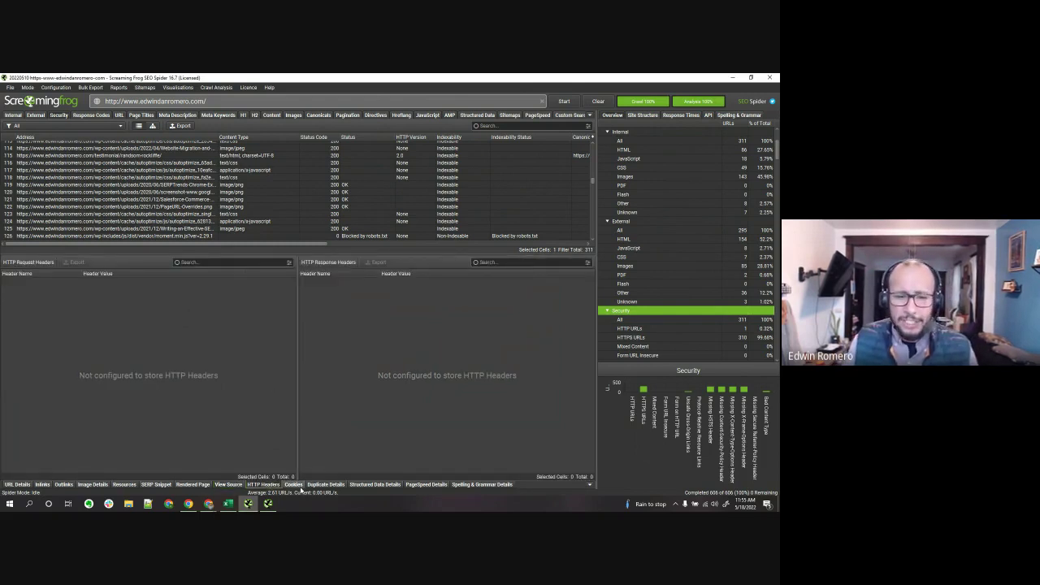
pyautogui.click(298, 486)
pyautogui.click(321, 488)
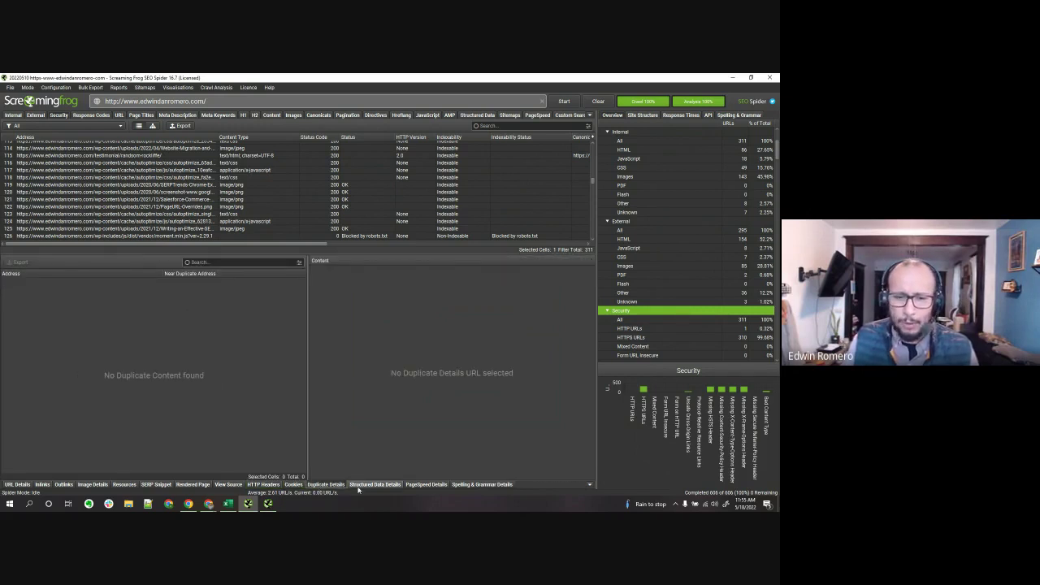
pyautogui.click(358, 486)
pyautogui.click(436, 485)
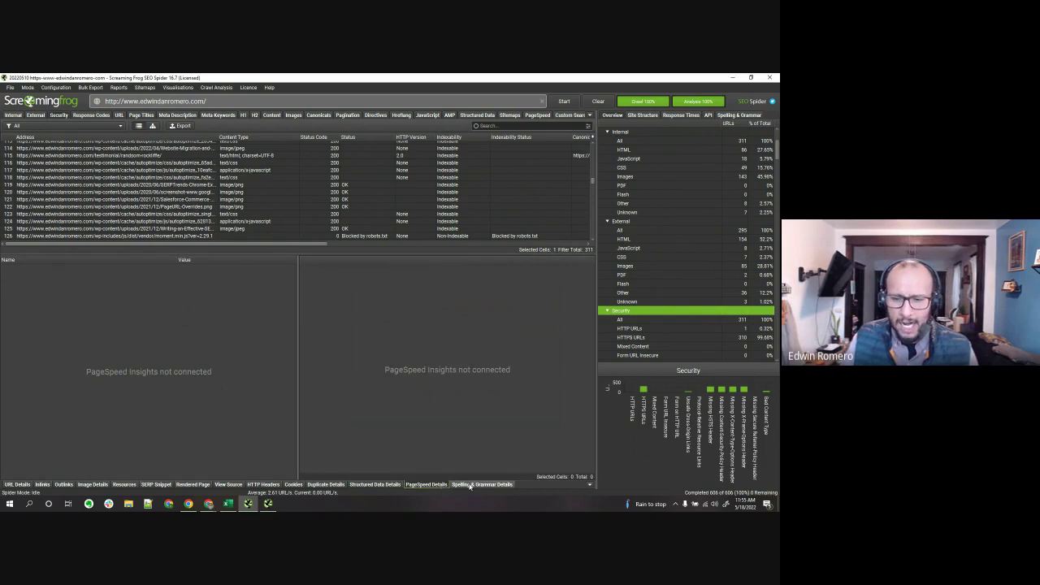
pyautogui.click(467, 485)
pyautogui.click(424, 485)
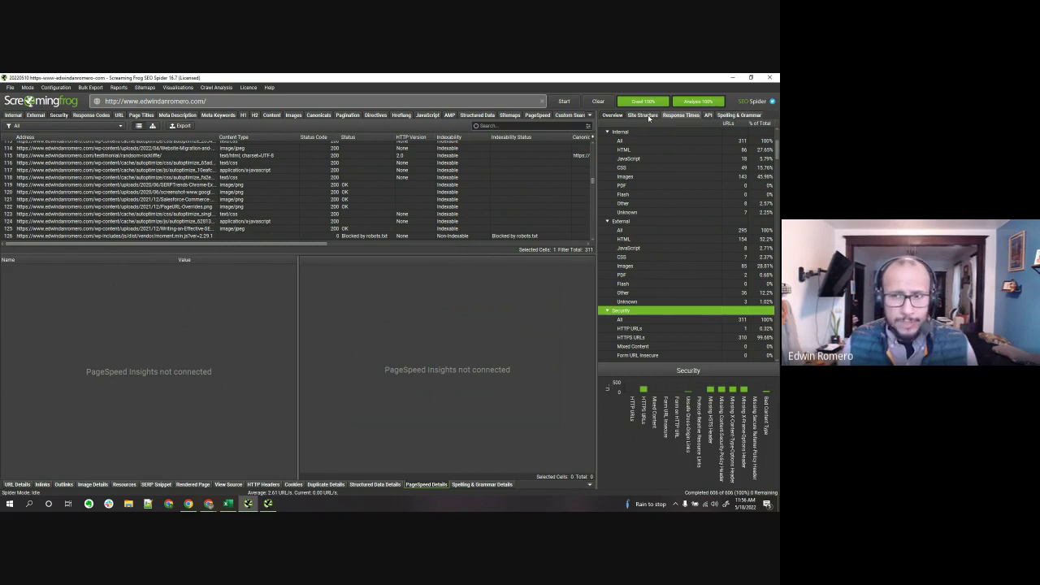
# Review the crawl overview from the summary figures down to the H2, content, image and canonical data
pyautogui.scroll(3, 647, 267)
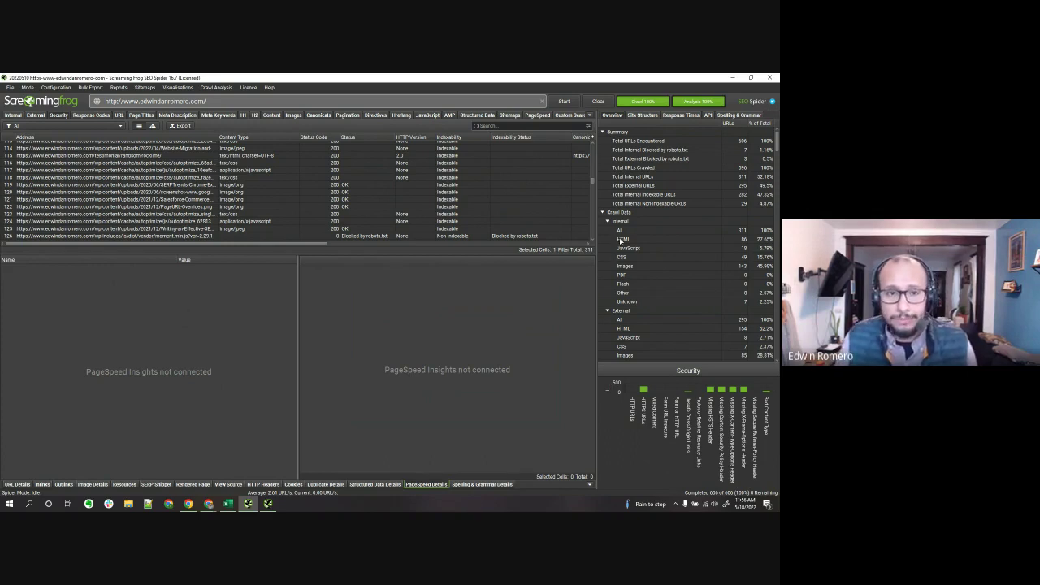
pyautogui.scroll(-2, 732, 268)
pyautogui.scroll(-15, 732, 268)
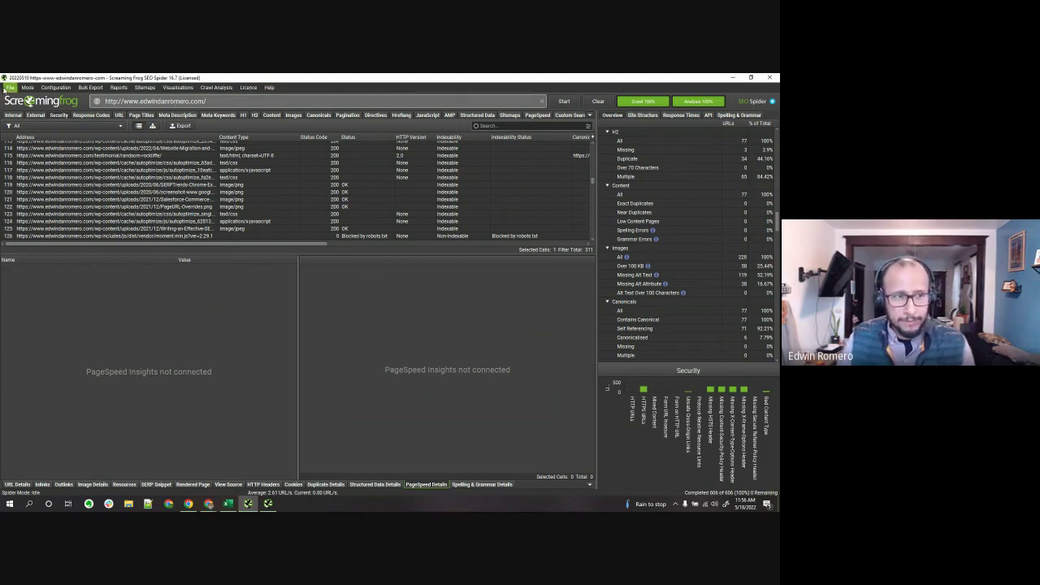
# Check the redirect report choices and the options for loading, saving and clearing crawl configurations
pyautogui.click(9, 87)
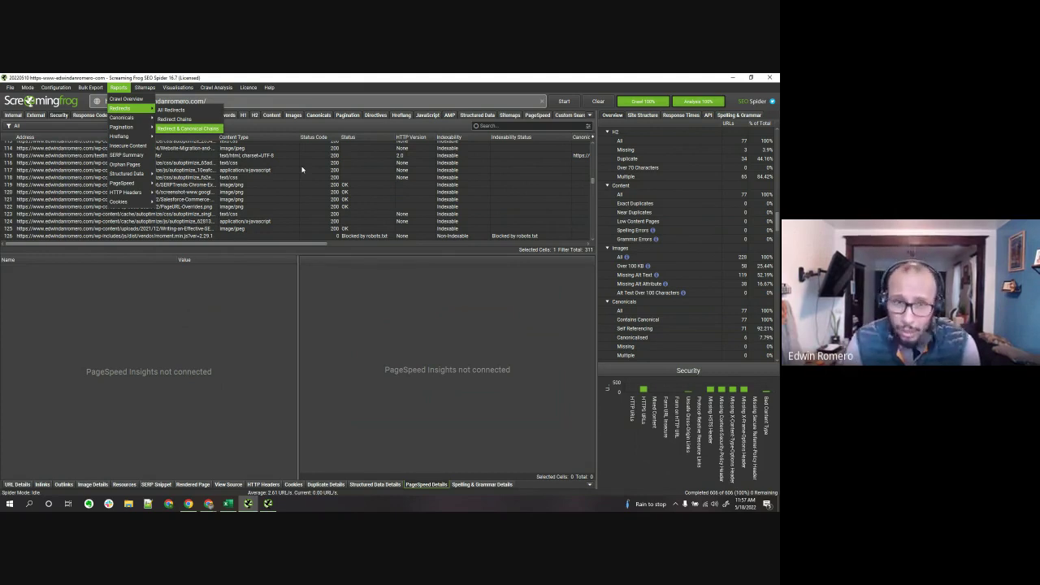
pyautogui.click(10, 87)
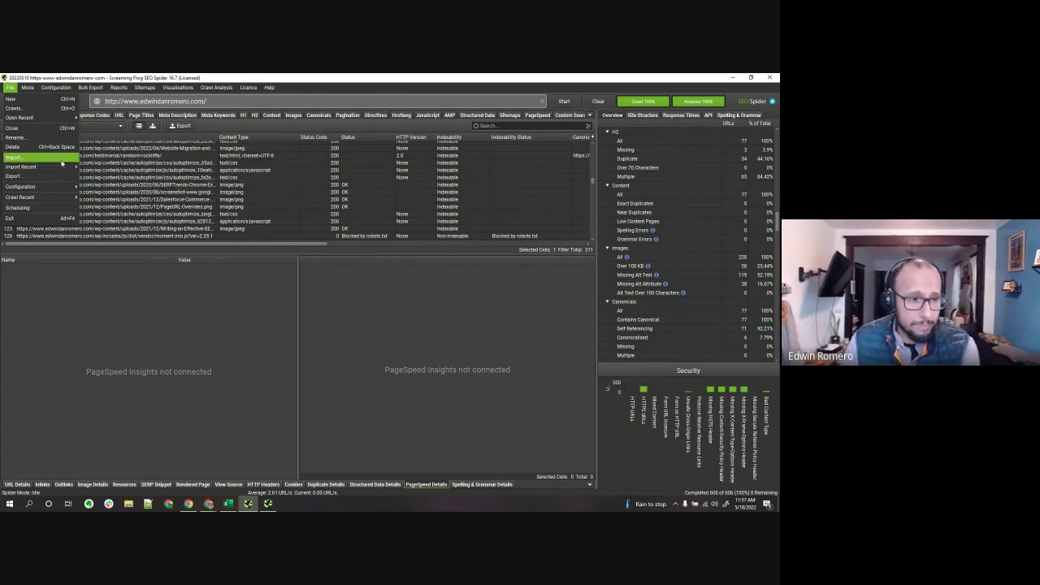
pyautogui.moveTo(68, 189)
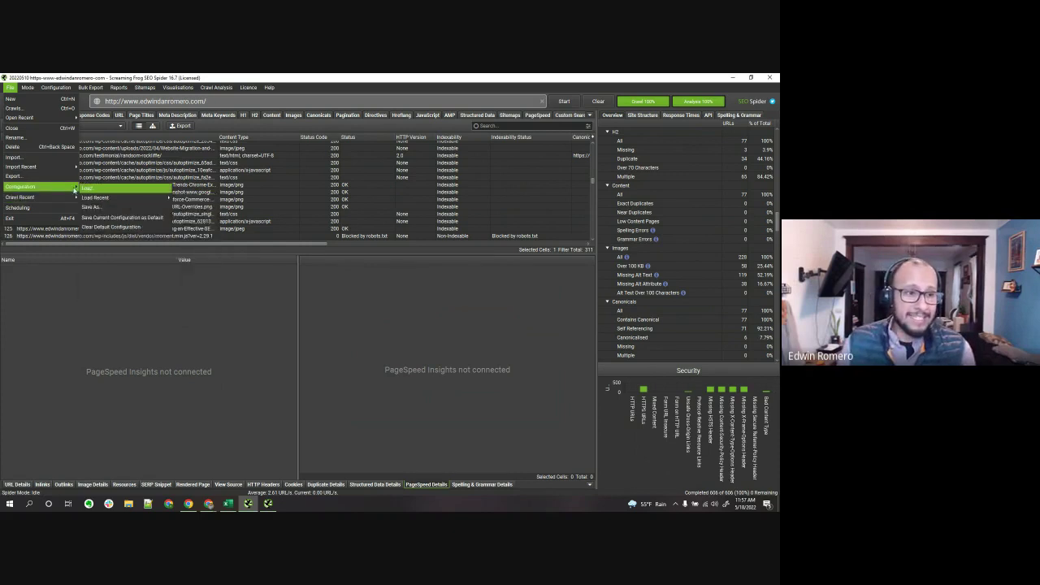
pyautogui.moveTo(110, 201)
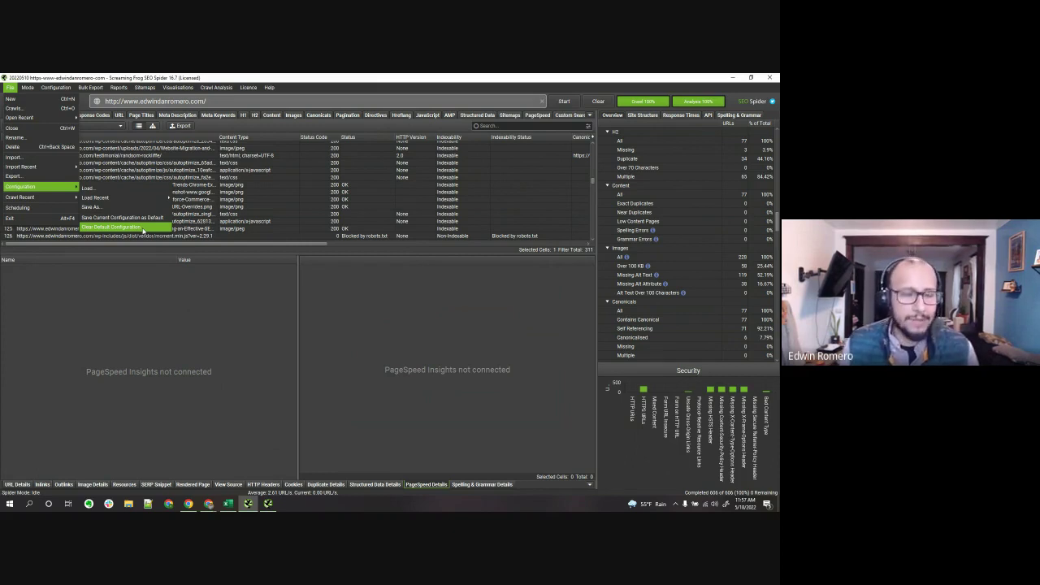
# View the Spider crawl settings for resource links, page links and crawl behaviour, and close them without changes
pyautogui.click(56, 87)
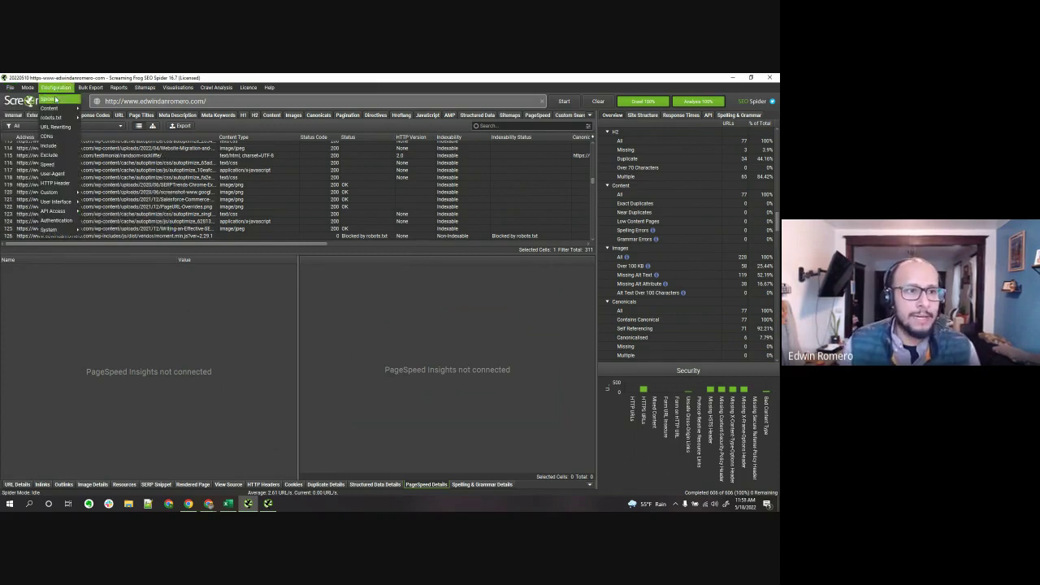
pyautogui.click(55, 99)
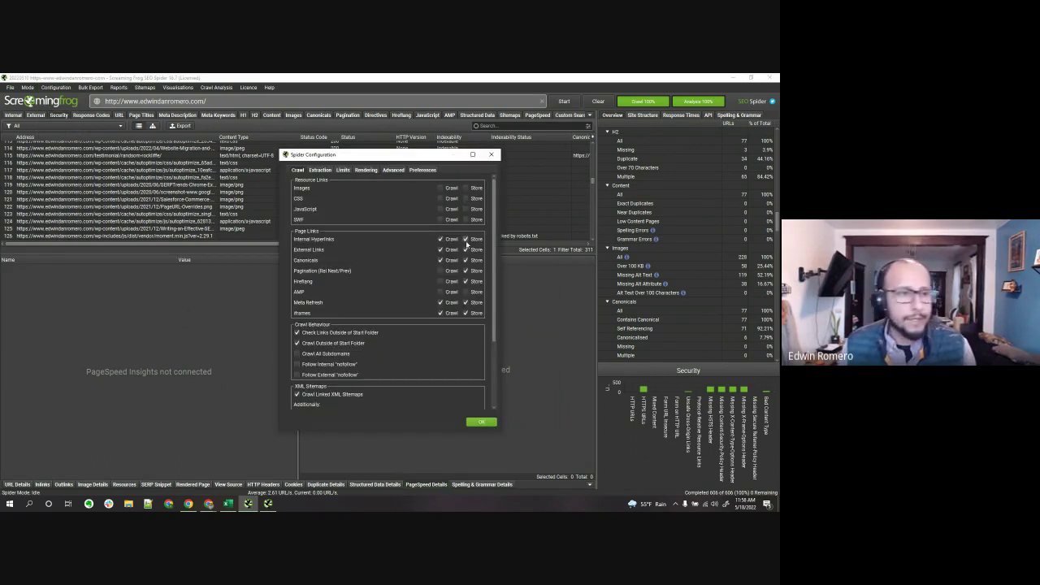
pyautogui.click(491, 154)
# View the list of scheduled crawls and close it
pyautogui.click(10, 87)
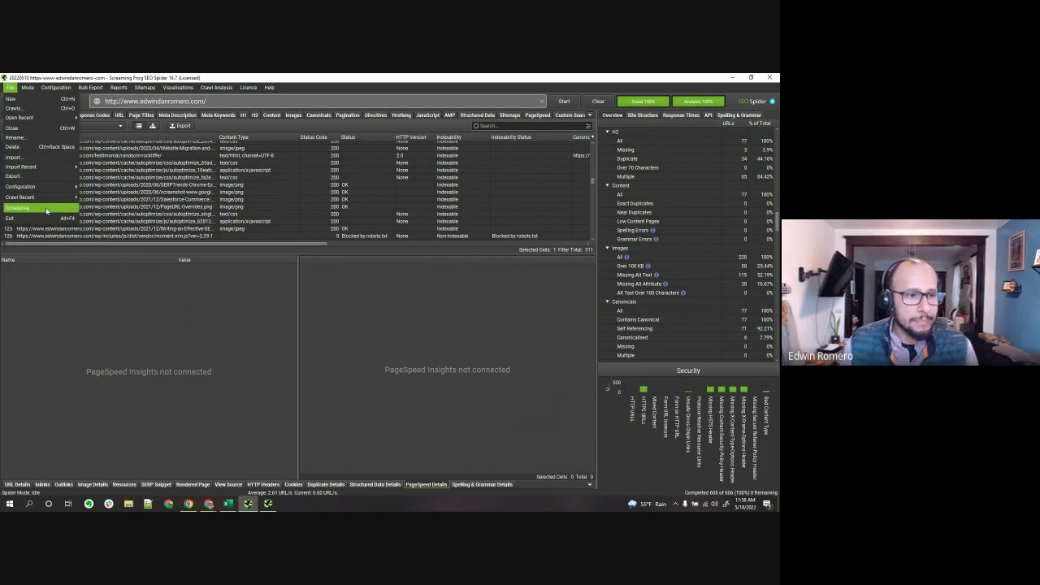
pyautogui.click(32, 208)
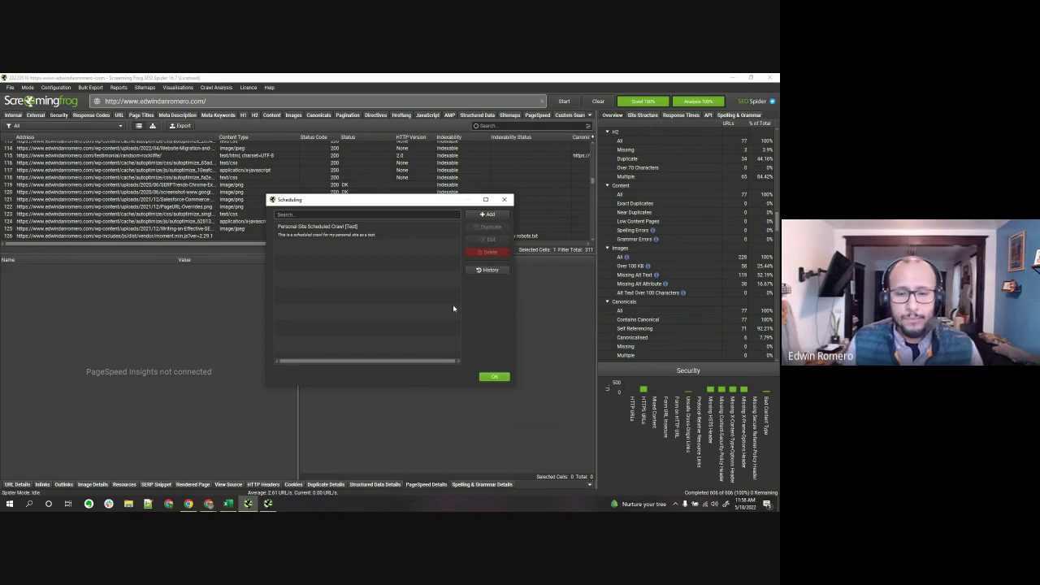
pyautogui.click(504, 200)
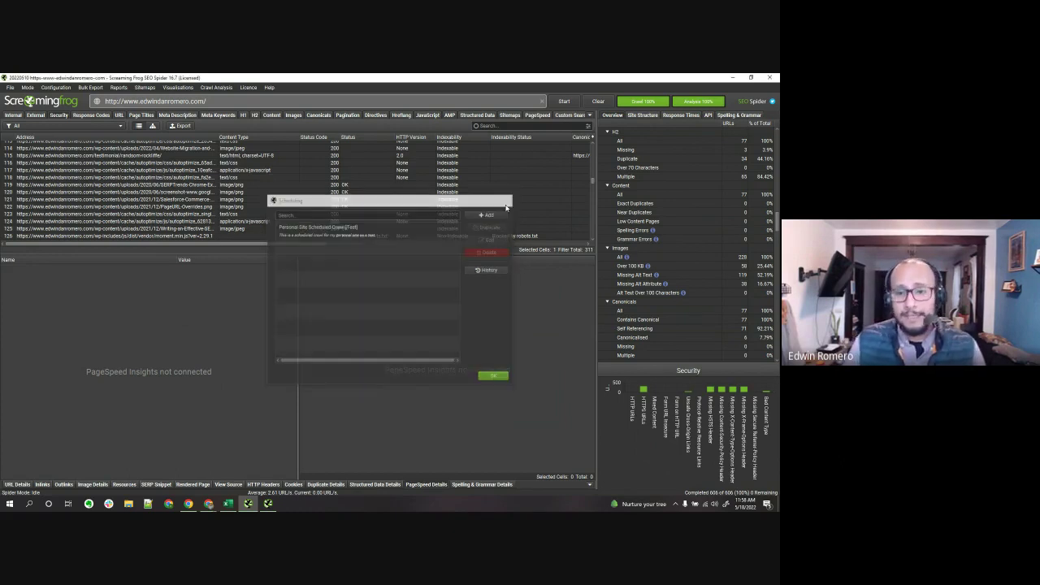